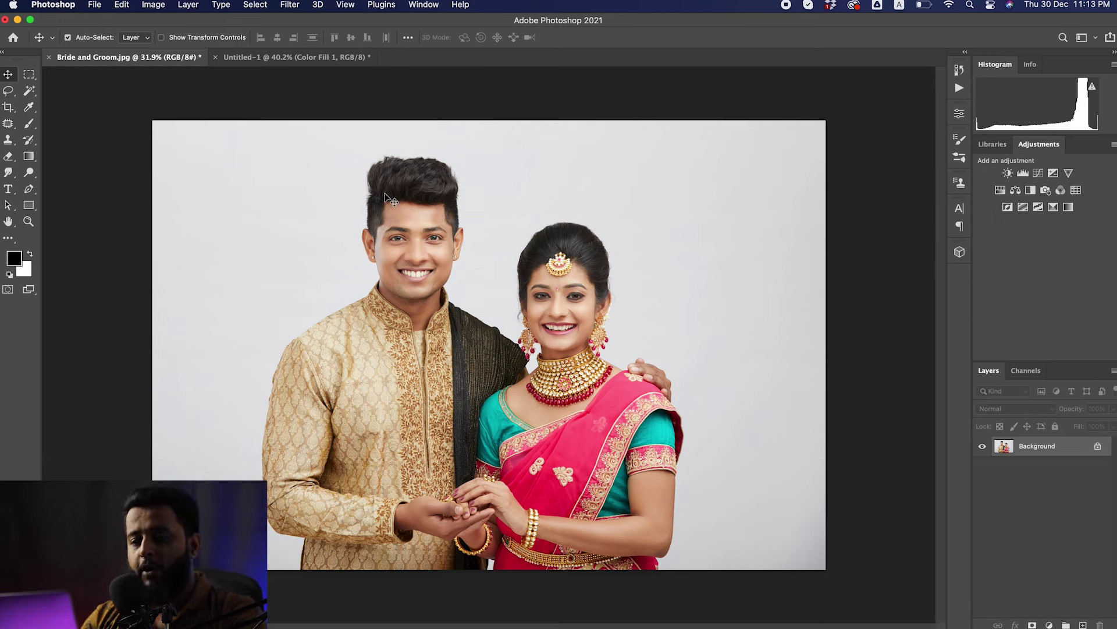
Select the Magic Wand tool on the Bride and Groom photo.
left_click(29, 92)
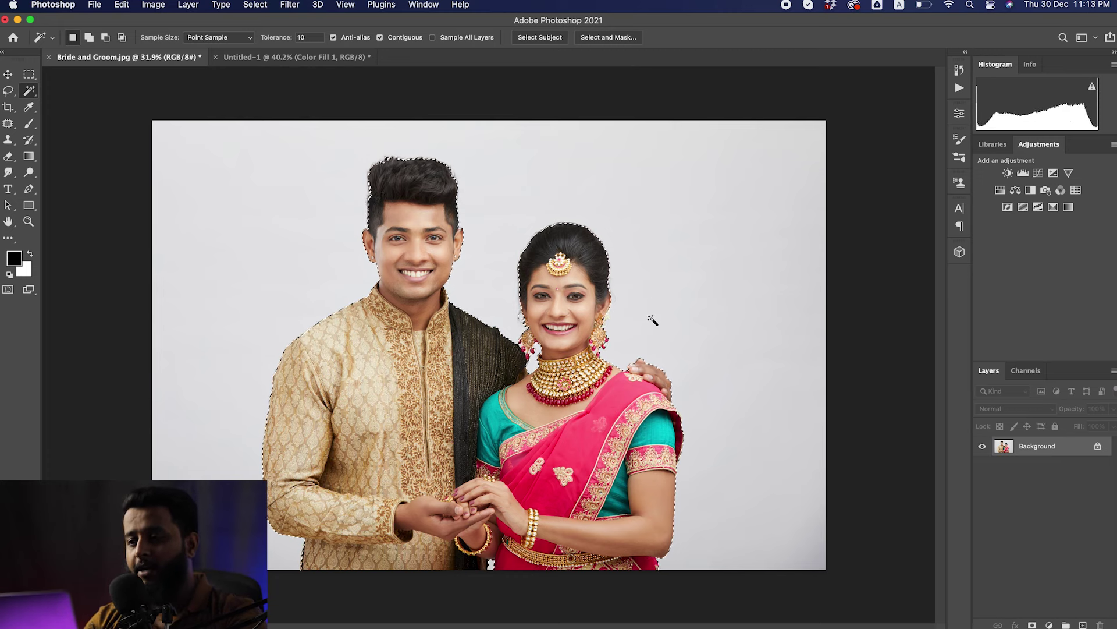
Mask away the backdrop around the couple and convert Layer 0 to a smart object.
left_click(1032, 624)
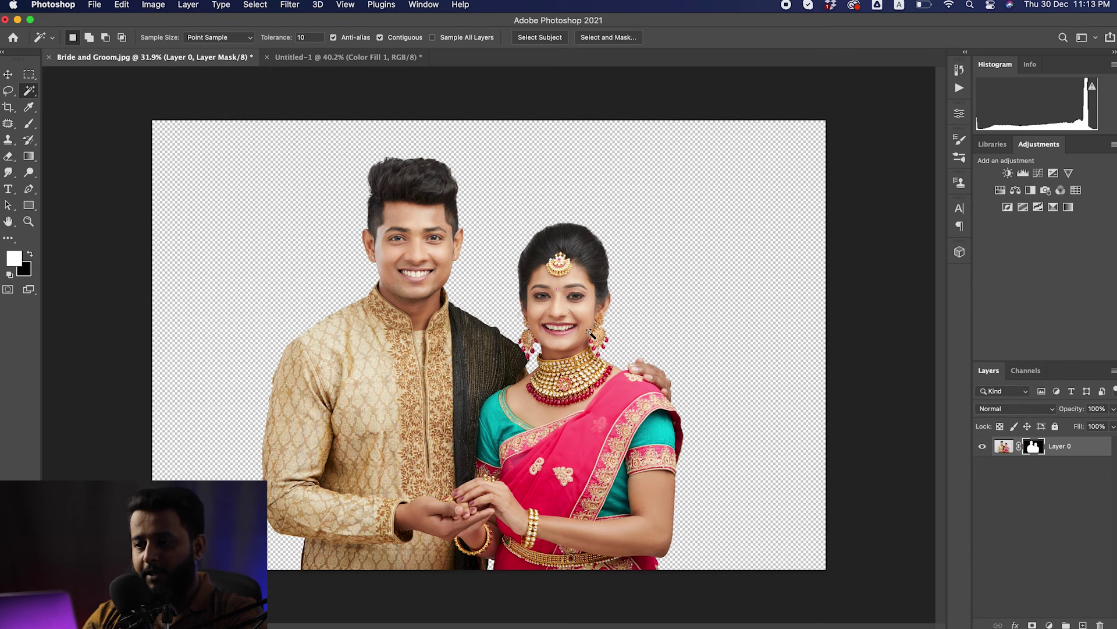
right_click(1089, 447)
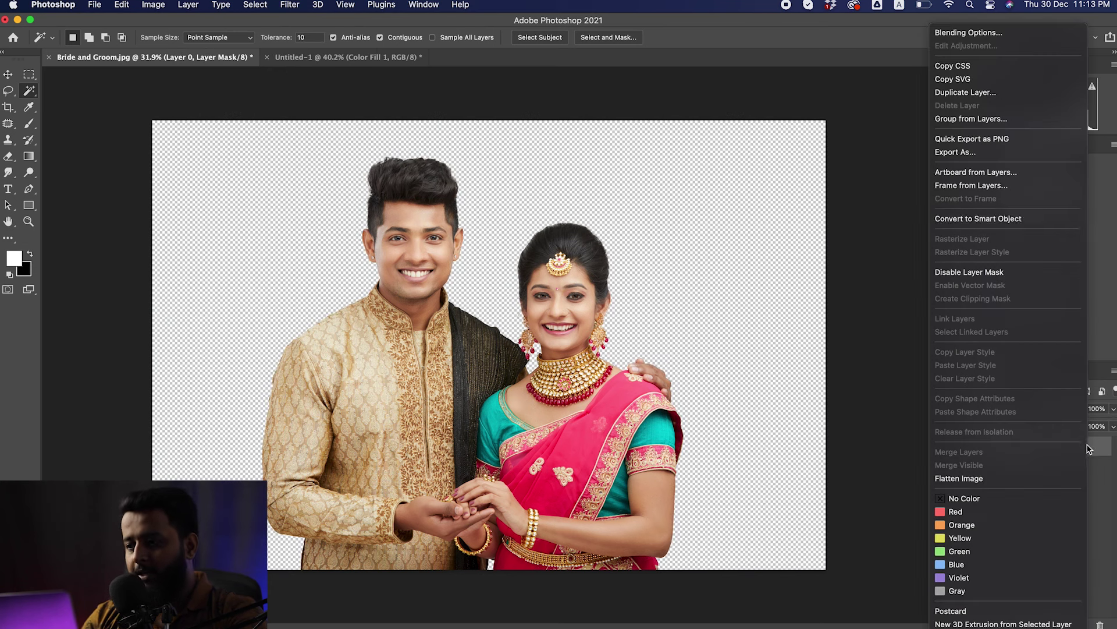
left_click(1007, 217)
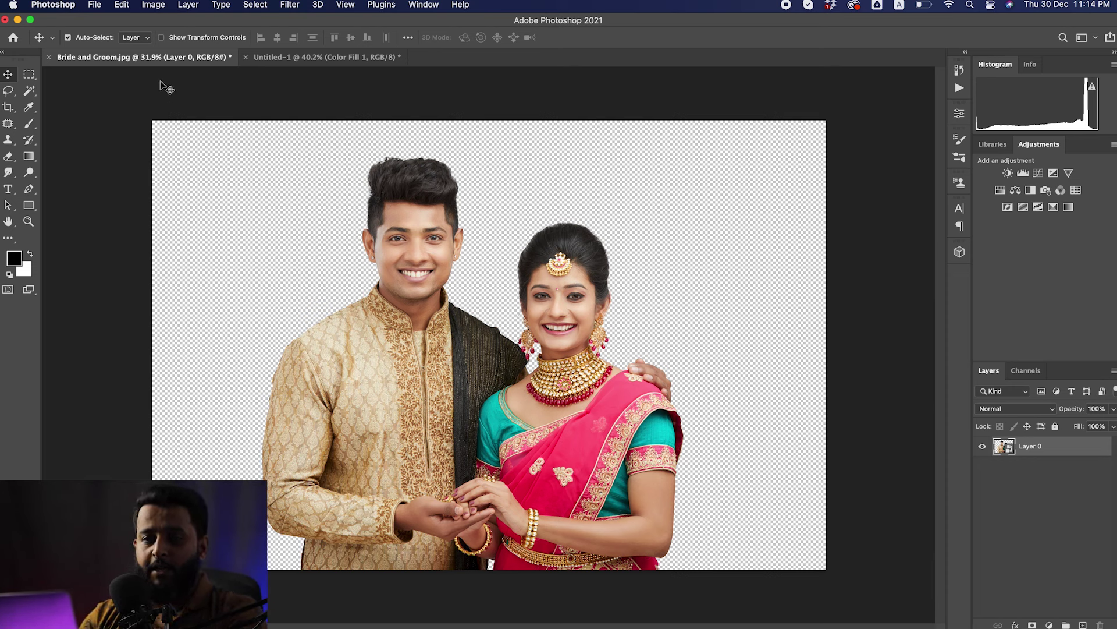
left_click(32, 75)
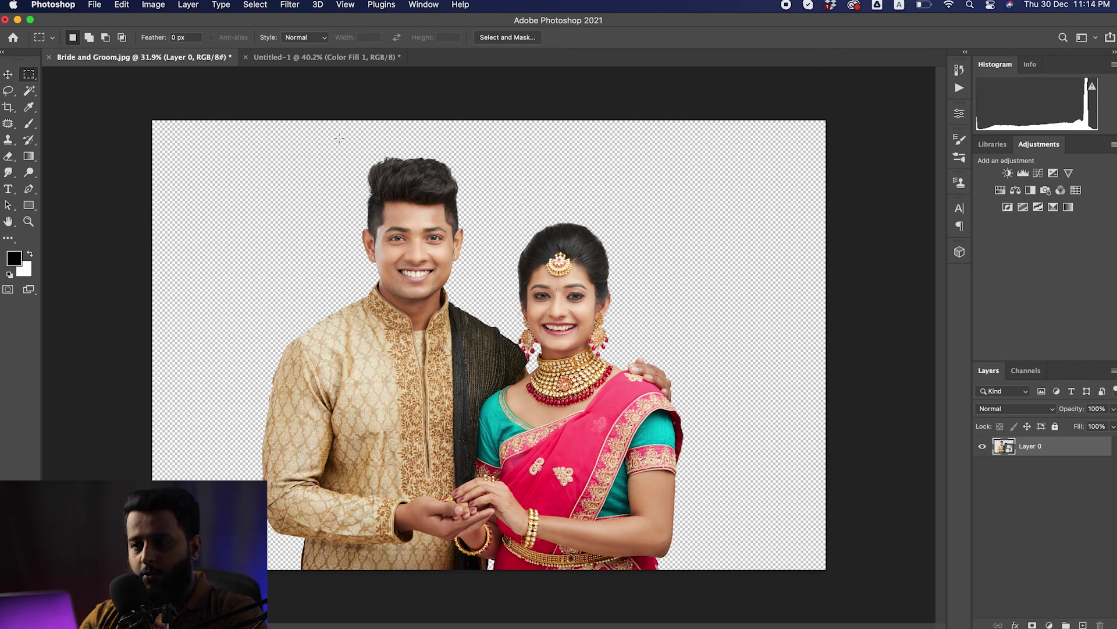
Copy a box around the groom's head and shoulders into a new document.
left_click_drag(400, 216, 486, 358)
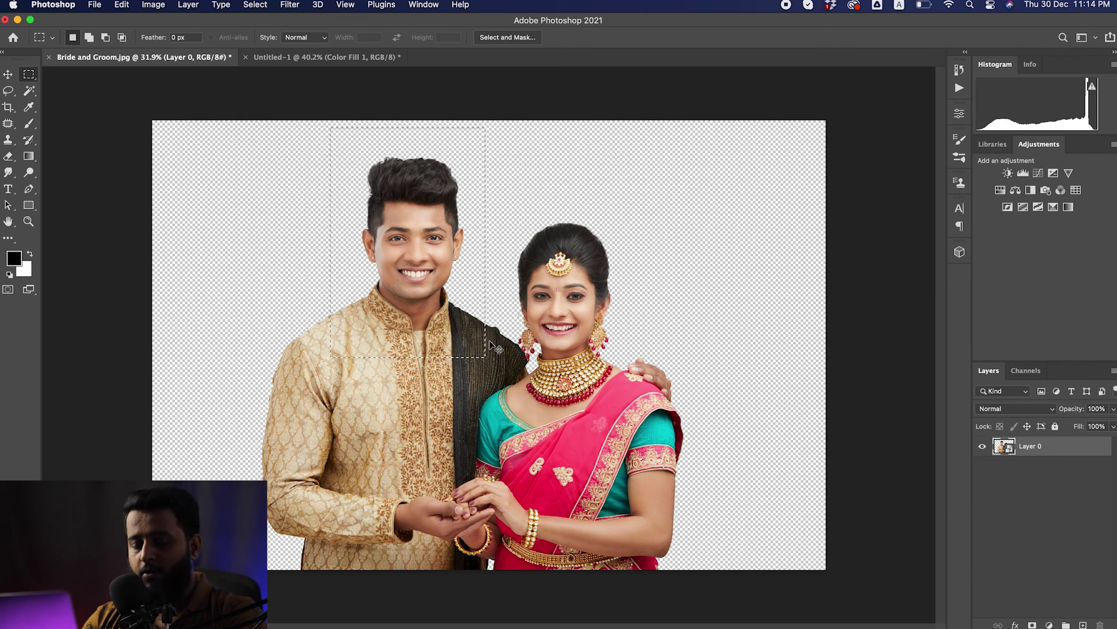
key("super+n")
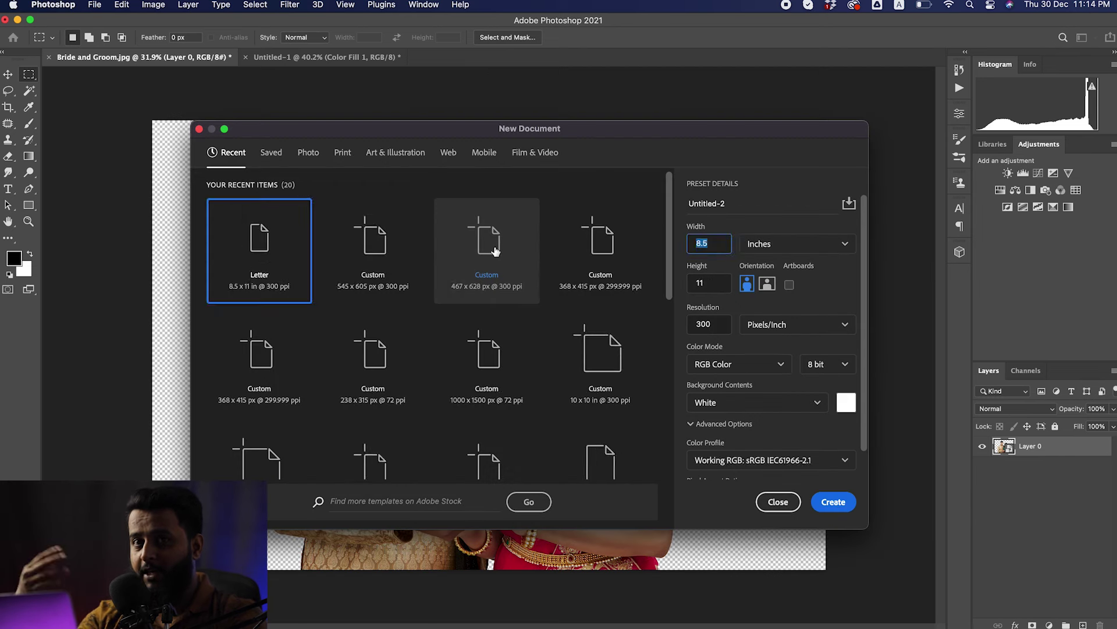
key("Return")
key("super+v")
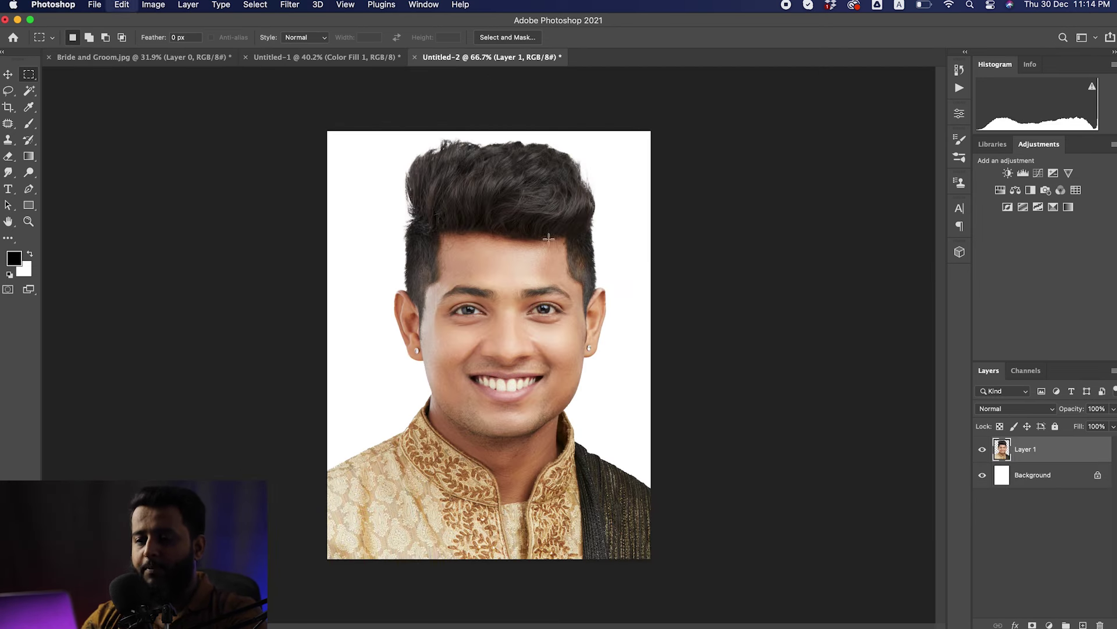
Save a JPEG copy of the groom portrait as 1.jpg, replacing the existing file.
key("super+s")
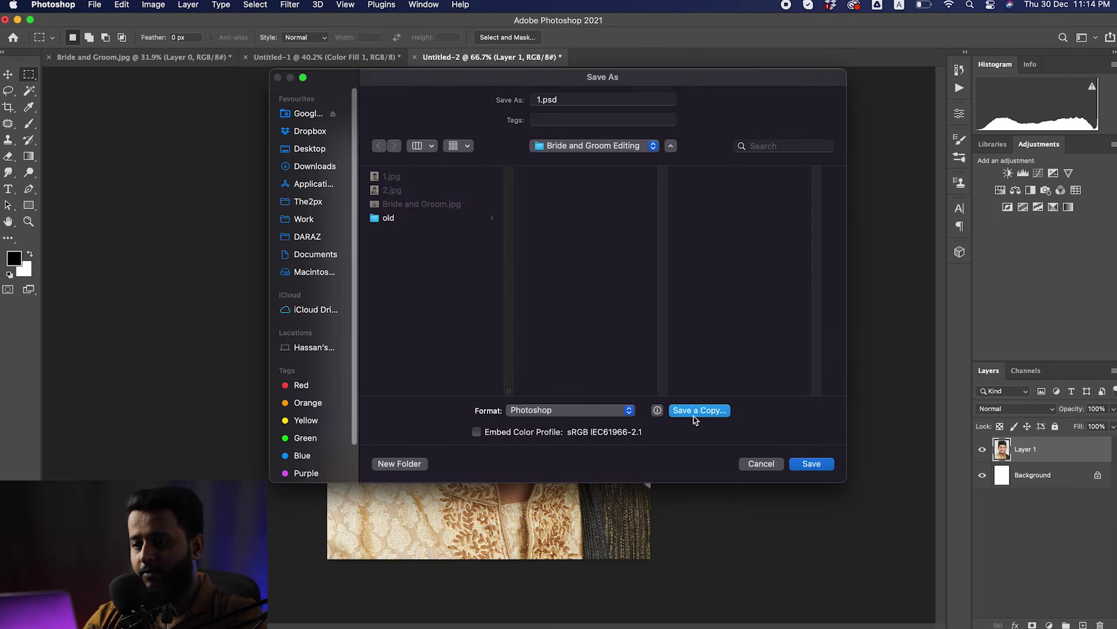
left_click(704, 415)
left_click(547, 359)
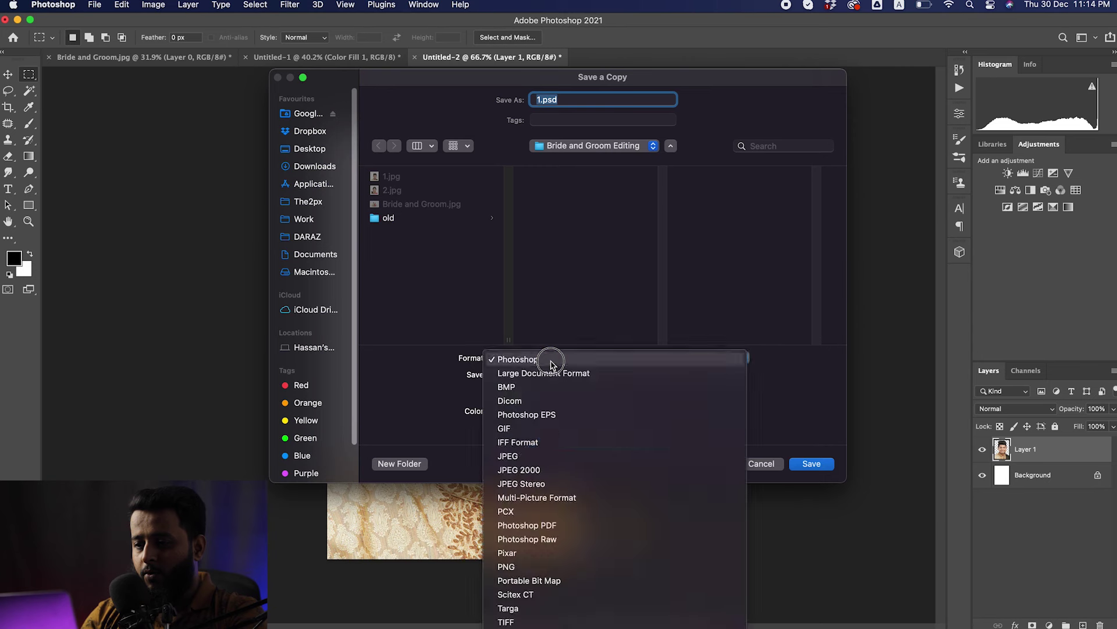
left_click(514, 458)
left_click(812, 464)
left_click(618, 338)
left_click(634, 179)
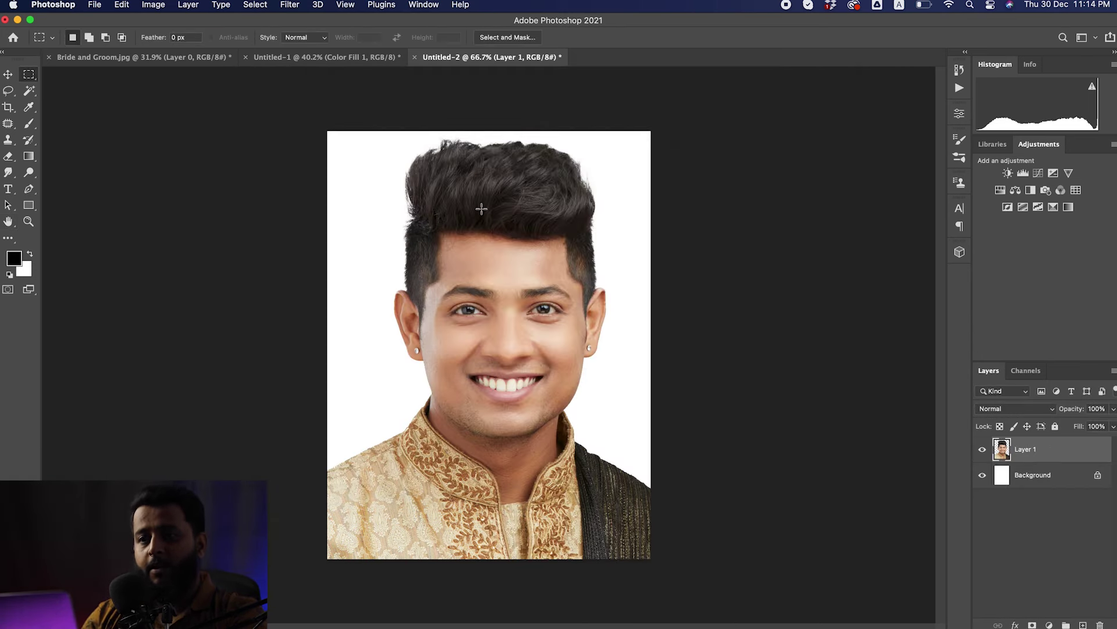
left_click(116, 57)
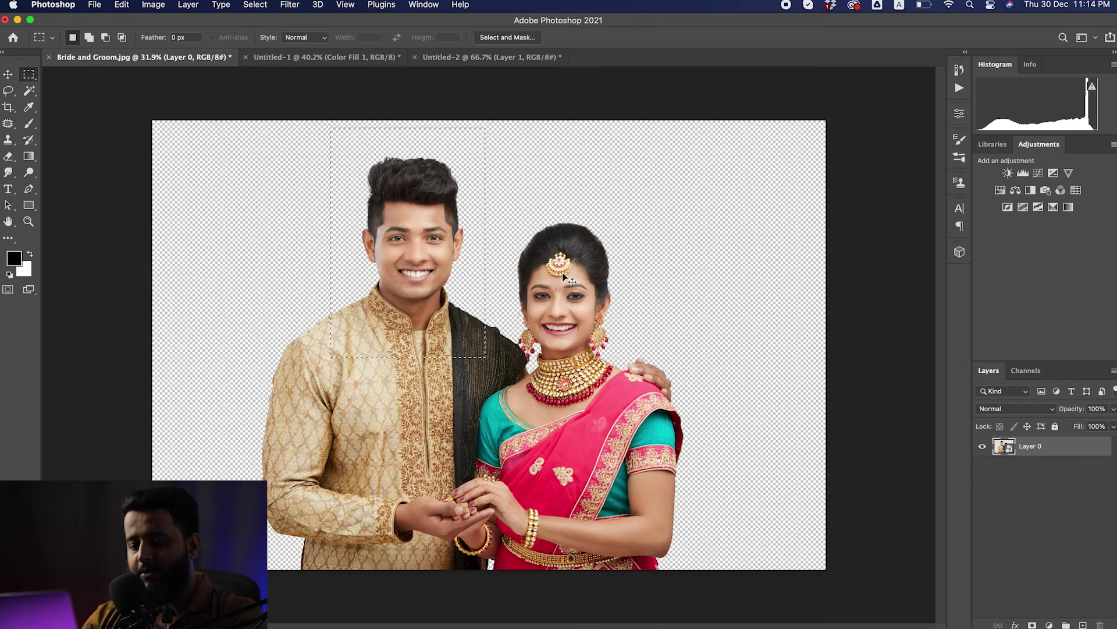
Copy the bride's head-and-shoulders crop into a new clipboard-sized document.
left_click_drag(611, 243, 482, 389)
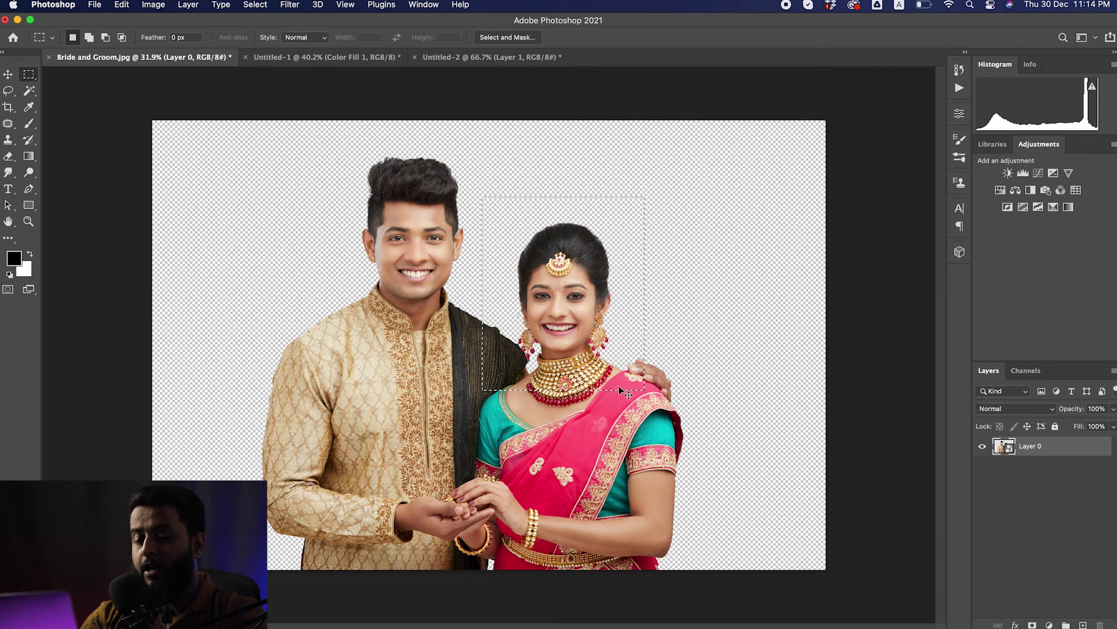
key("super+n")
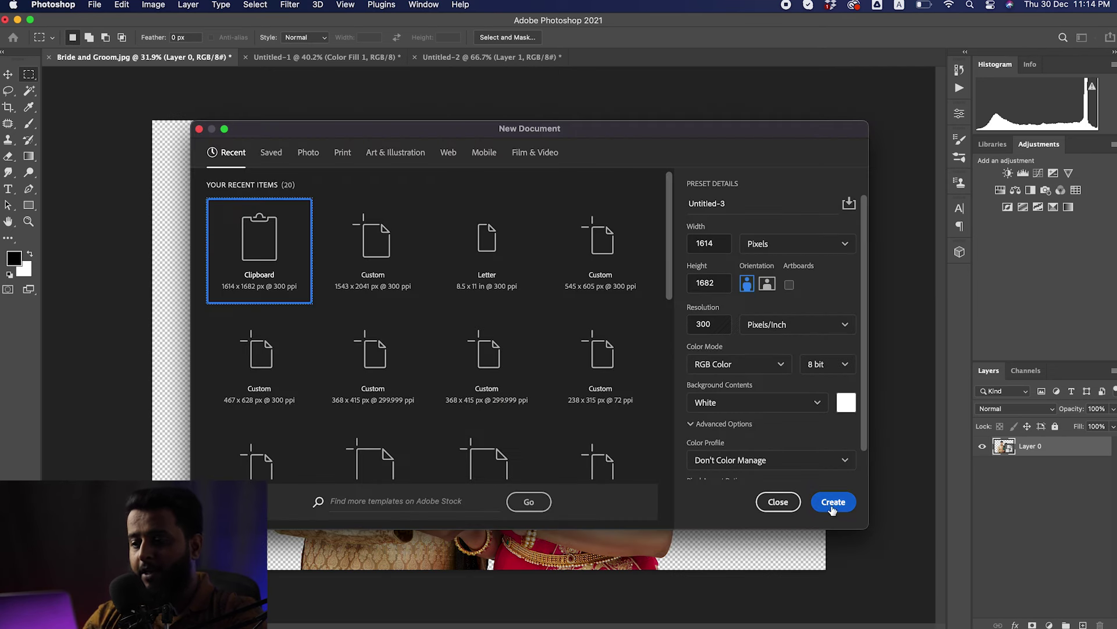
left_click(832, 502)
key("super+v")
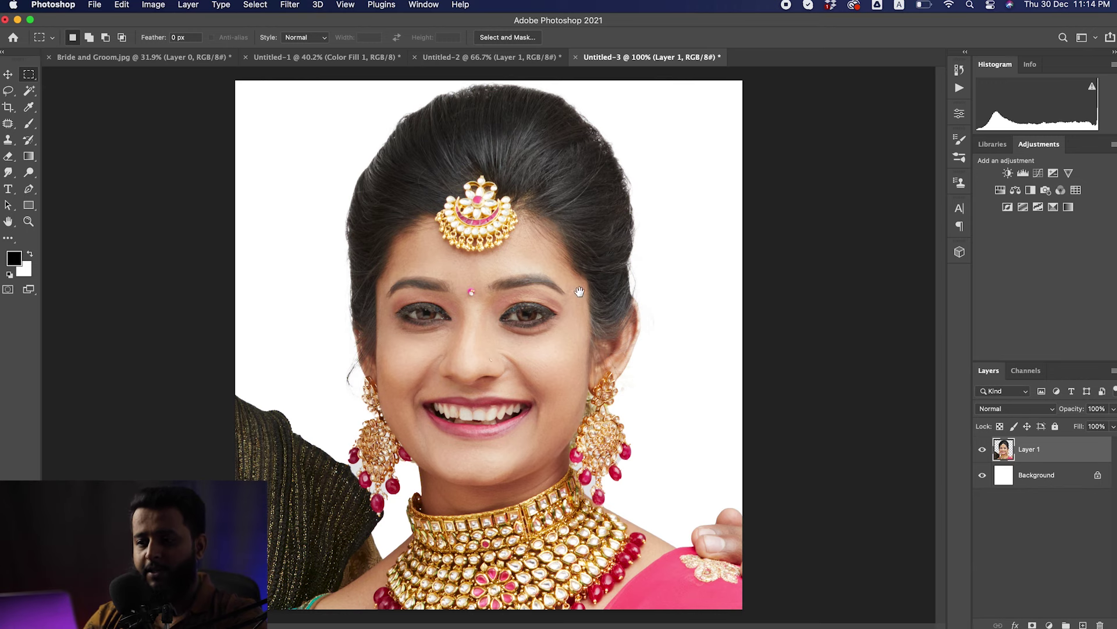
left_click_drag(578, 290, 549, 289)
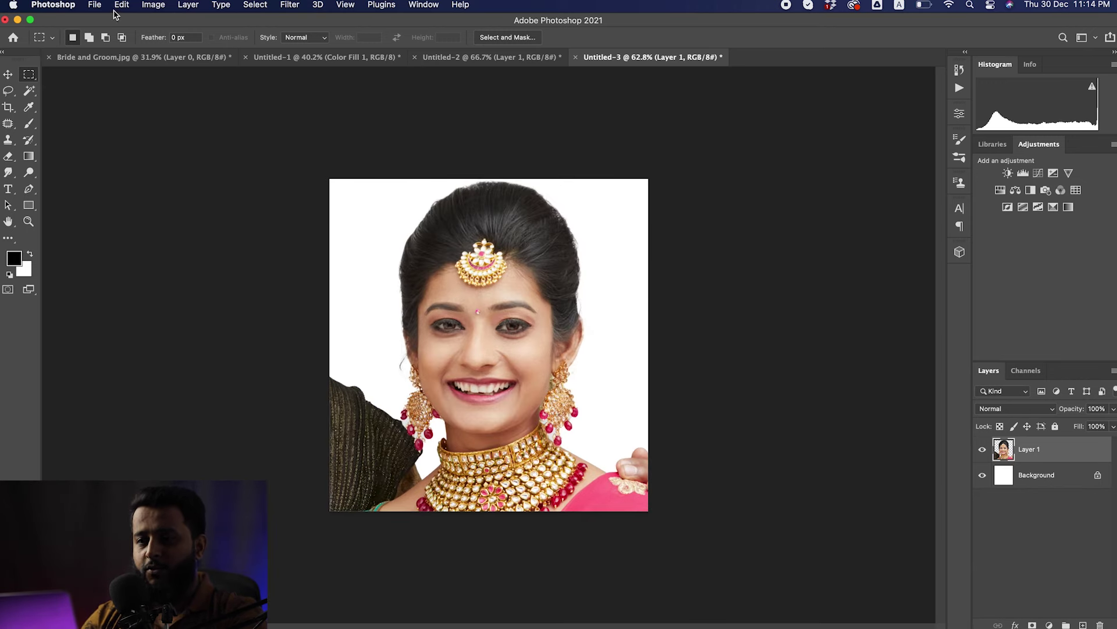
Save a JPEG copy of the bride portrait as 2.jpg, replacing the existing file.
key("super+s")
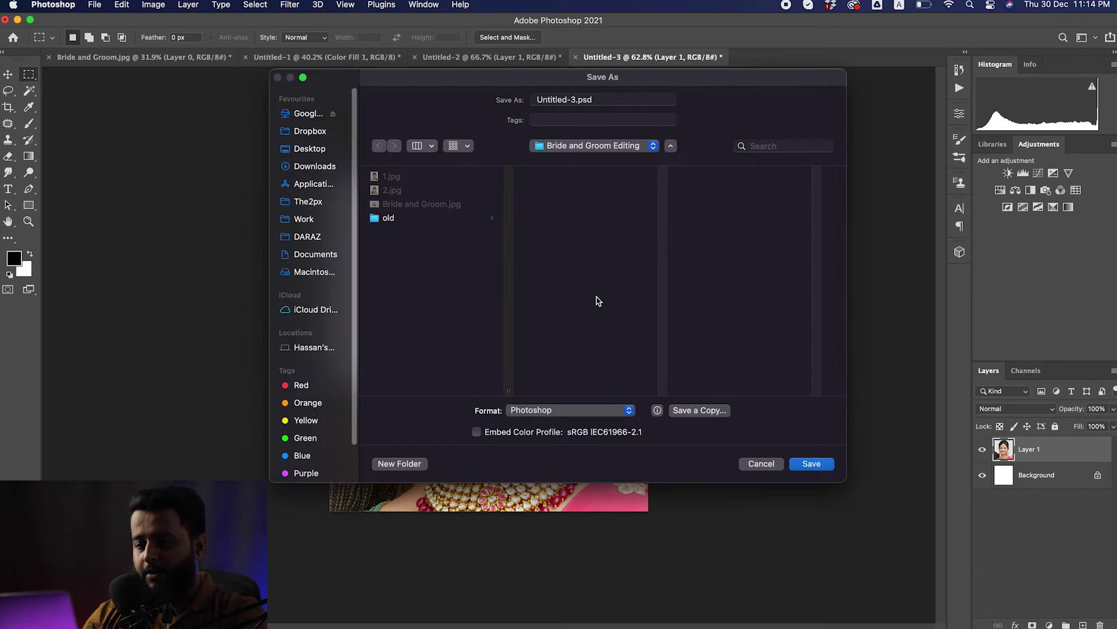
left_click(674, 413)
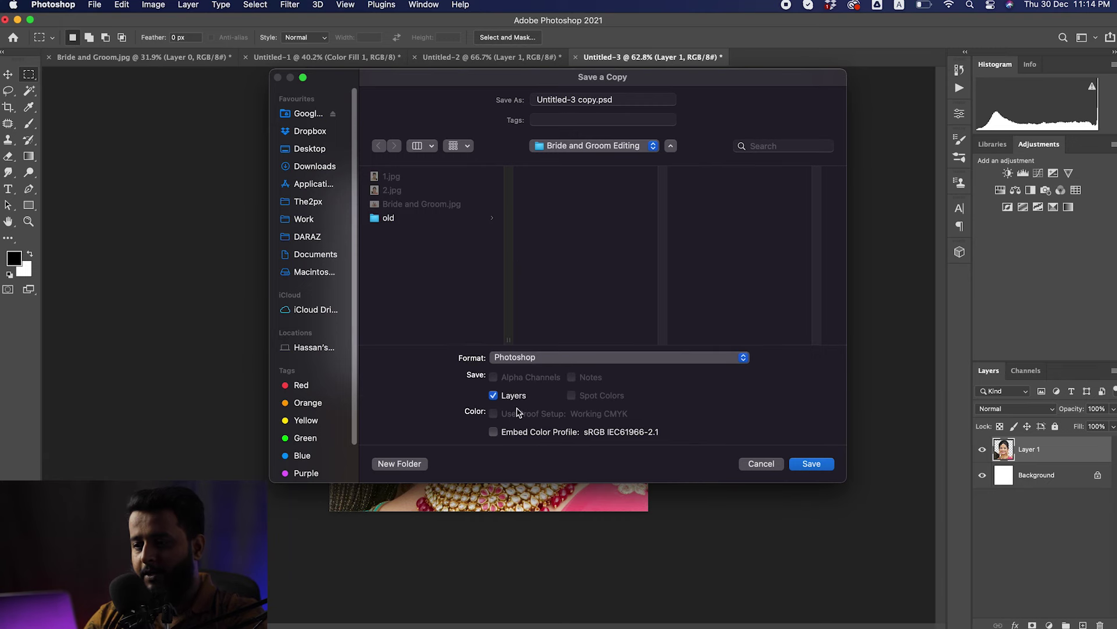
left_click(535, 357)
left_click(520, 456)
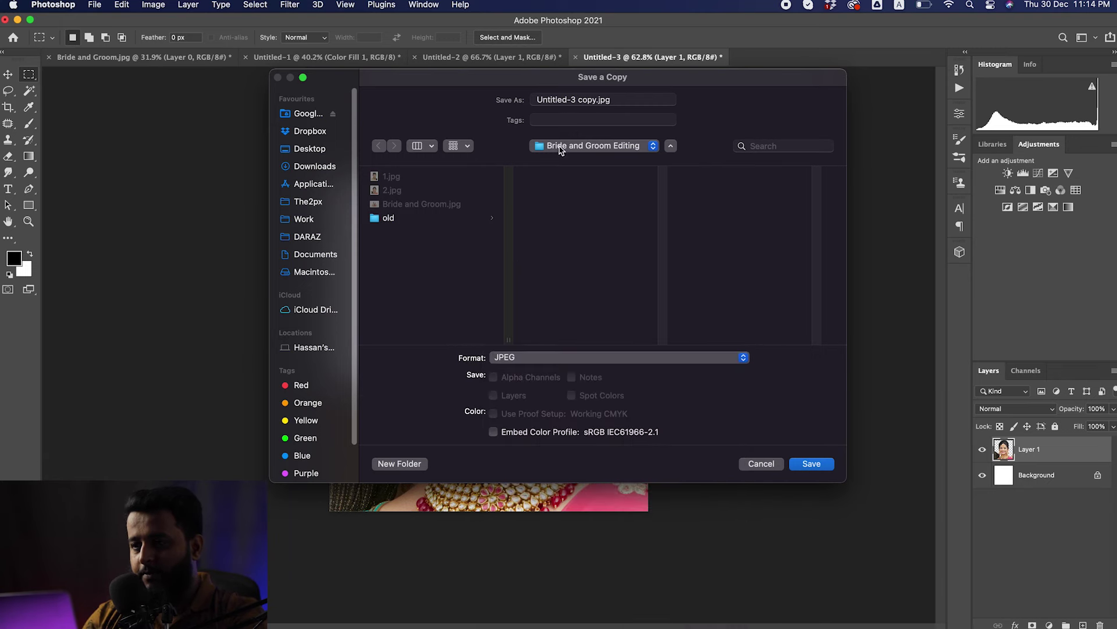
left_click(810, 463)
left_click(599, 343)
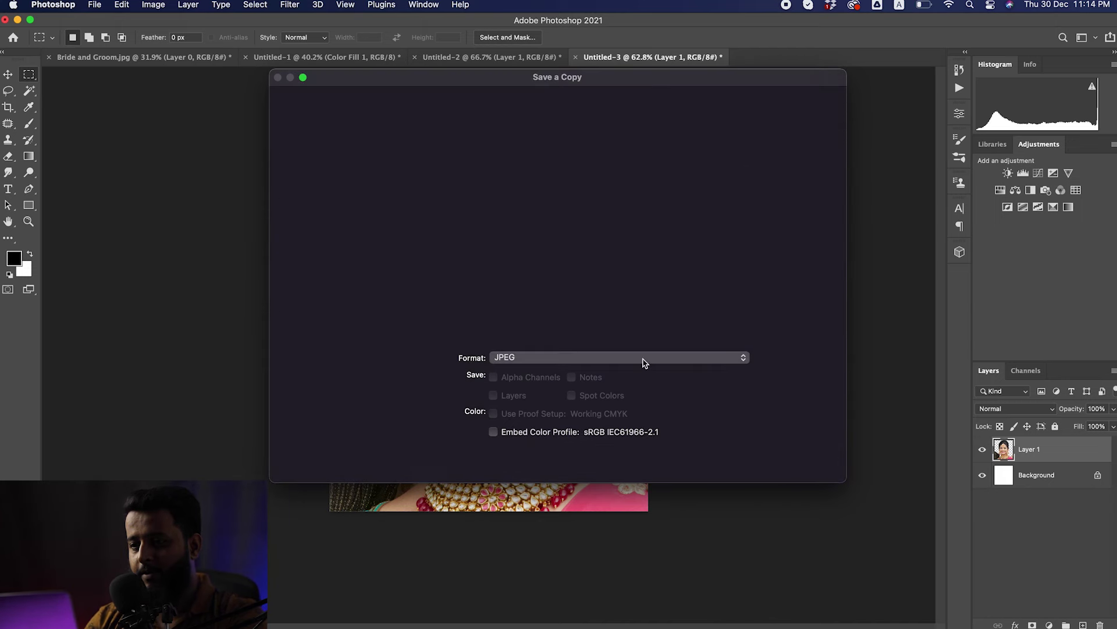
left_click(626, 182)
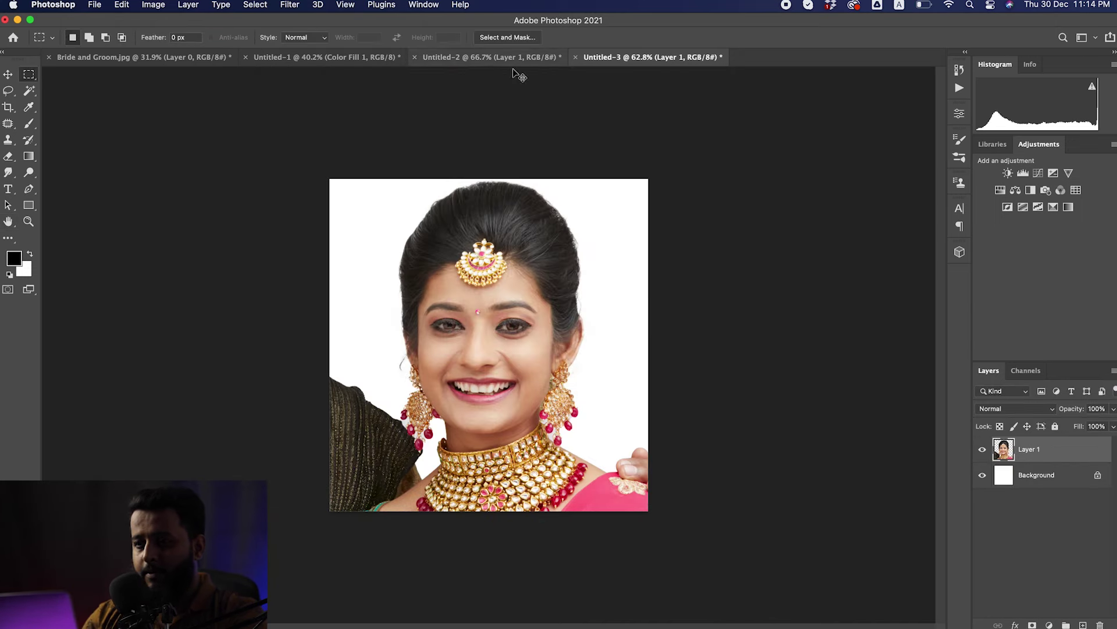
Close both portrait documents without saving, deselect, and bring the ToonMe browser forward.
left_click(576, 57)
left_click(575, 263)
left_click(507, 57)
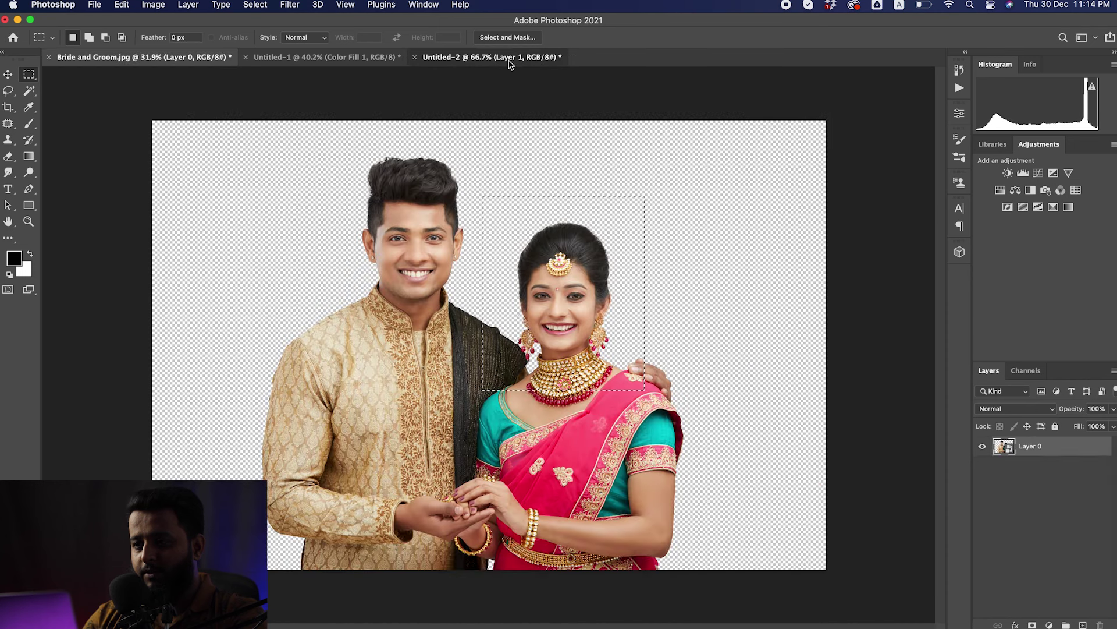
key("super+w")
left_click(550, 258)
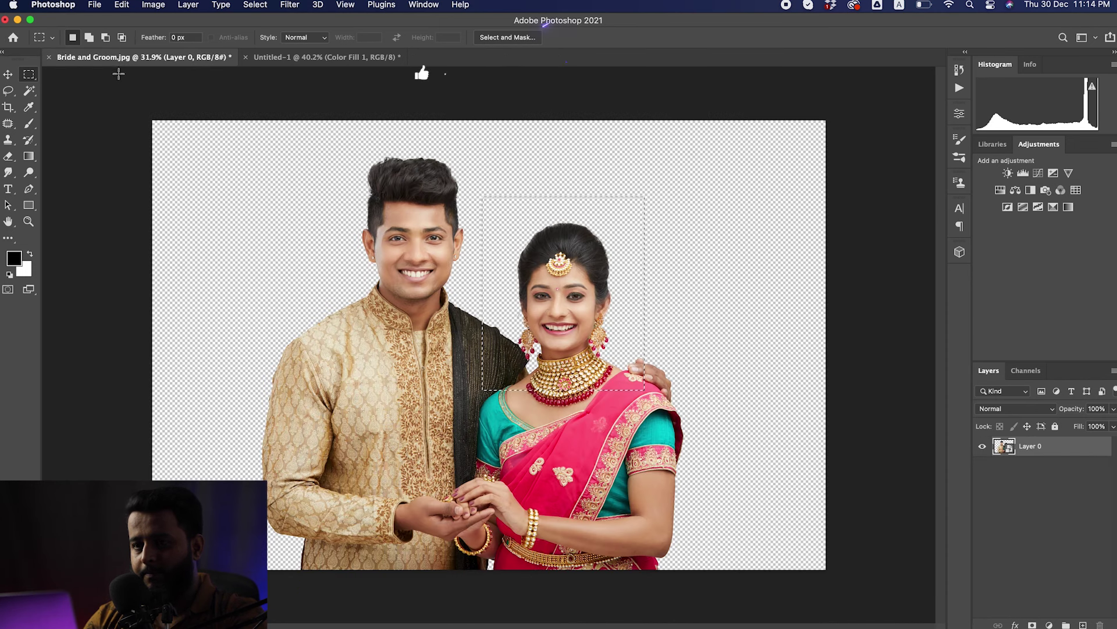
key("v")
key("super+d")
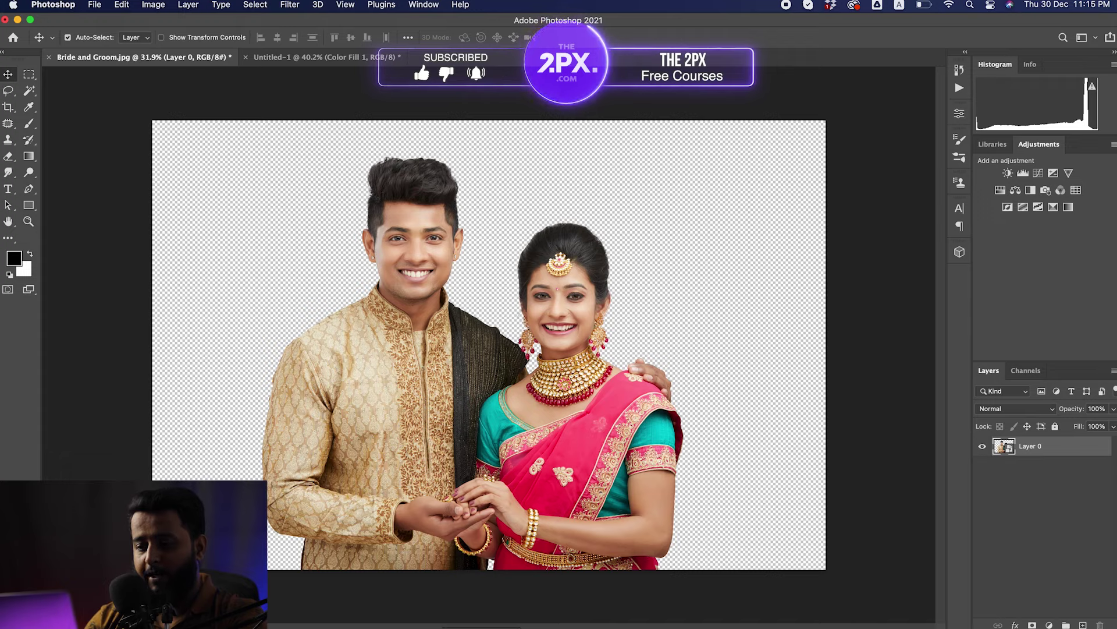
key("super+Tab")
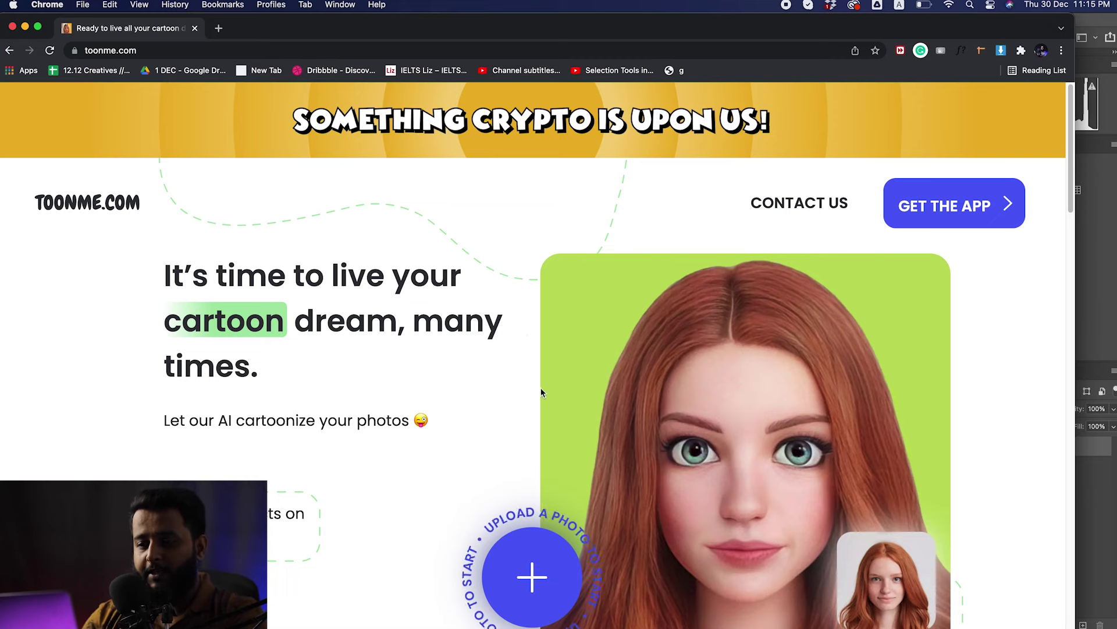
Cartoonize 1.jpg in Toon At Heart style, download it in HD, then upload 2.jpg.
scroll(541, 388, "down", 2)
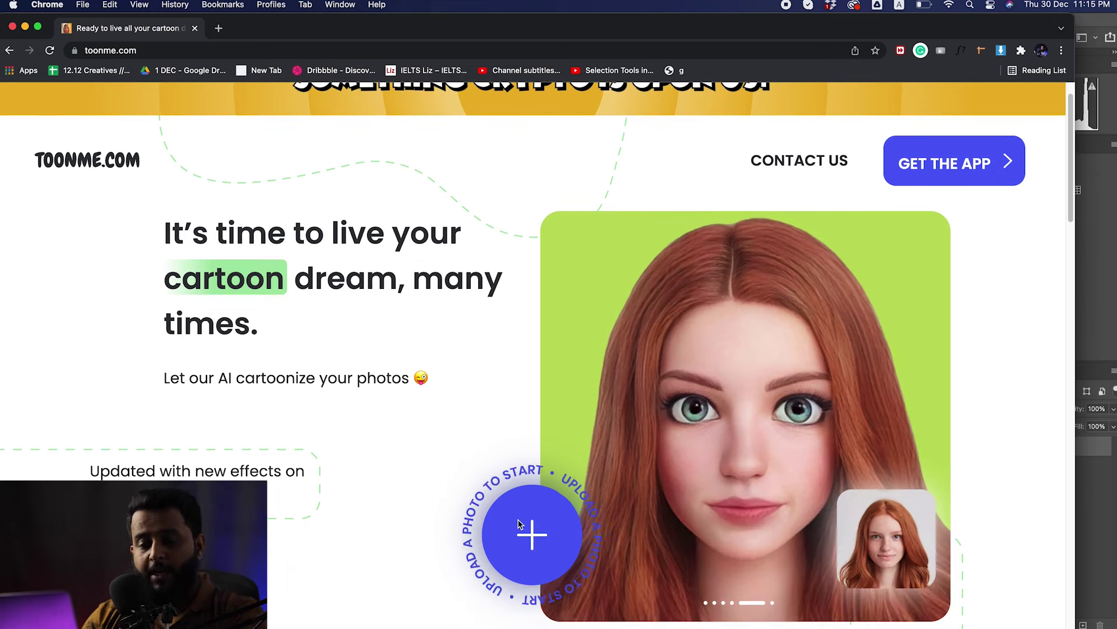
left_click(530, 489)
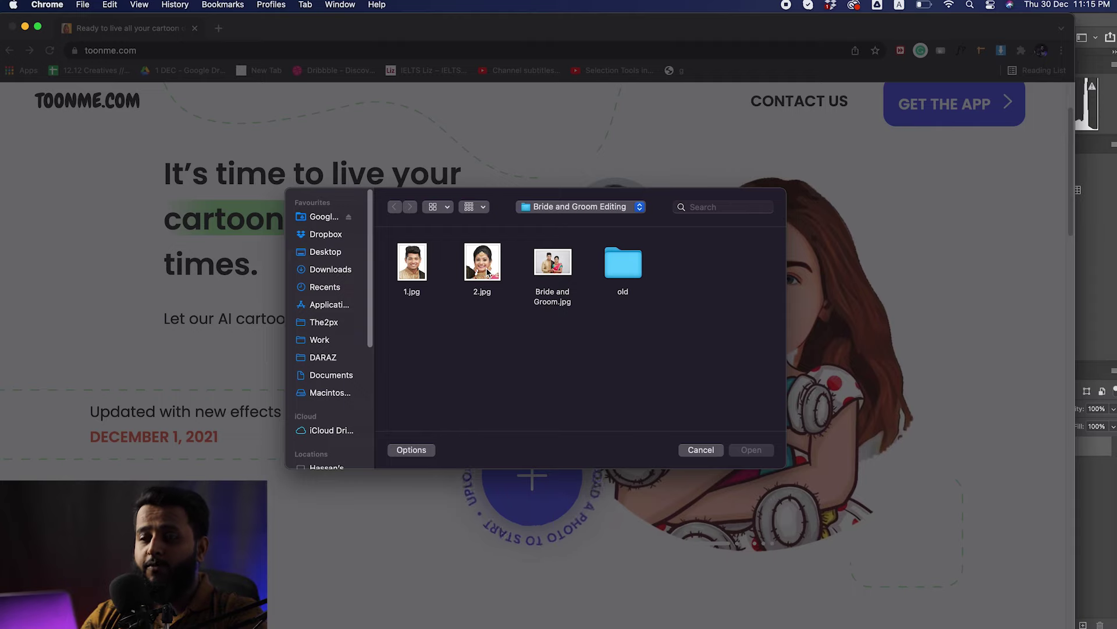
double_click(417, 275)
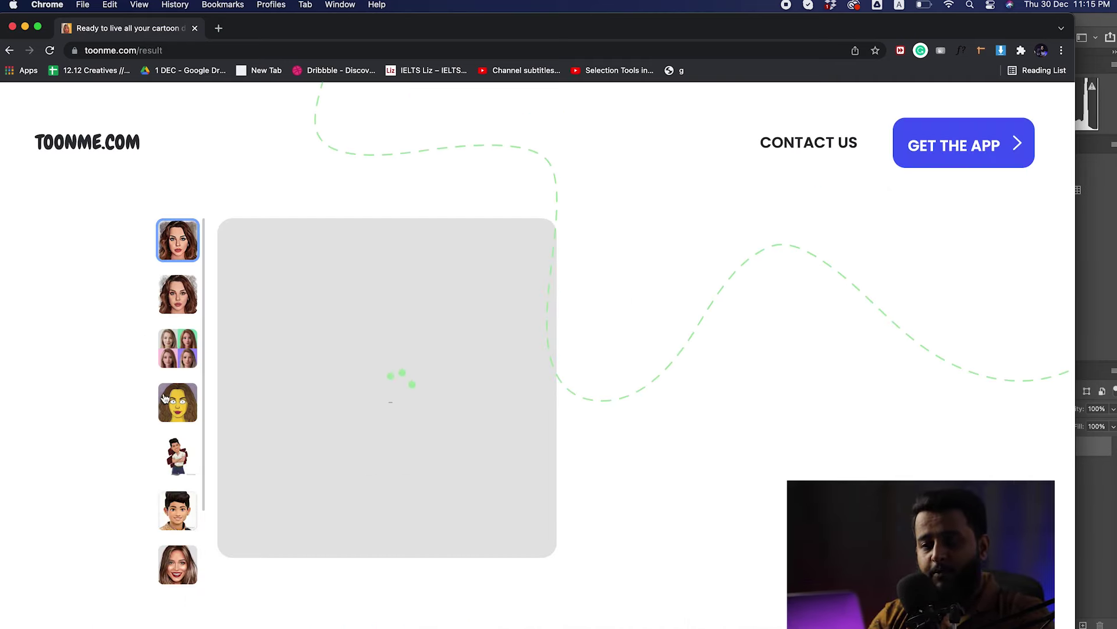
left_click(185, 514)
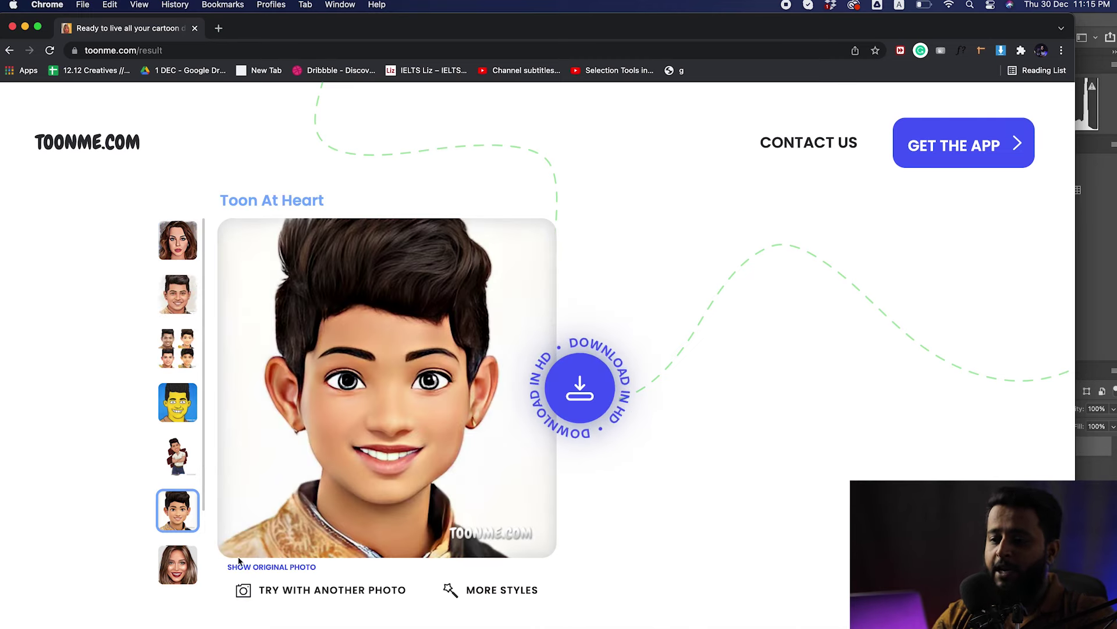
left_click(582, 390)
left_click(534, 591)
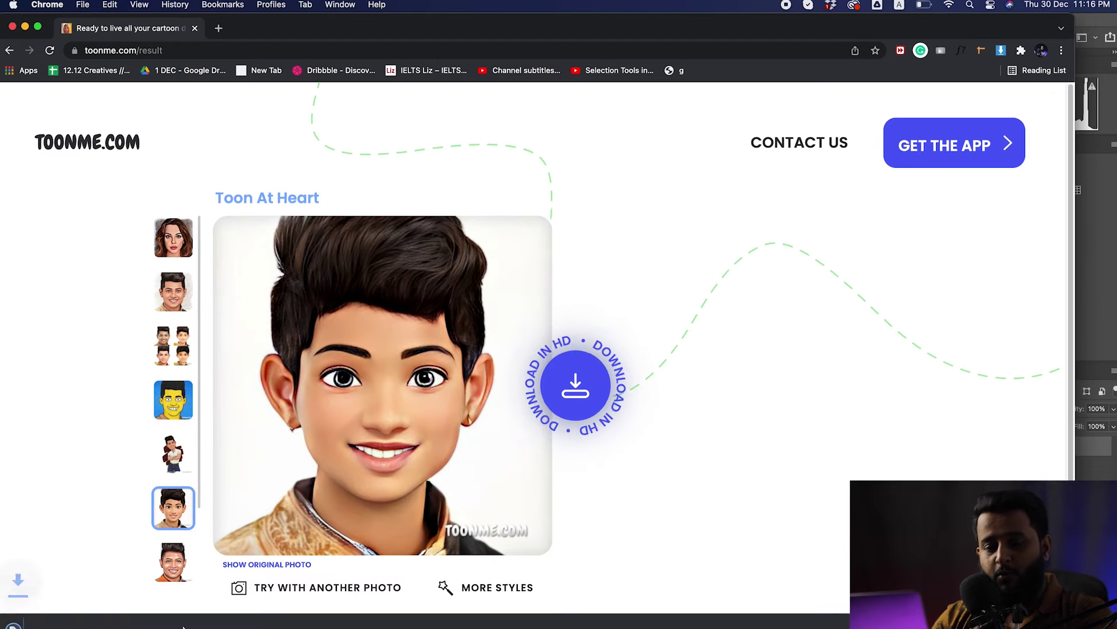
left_click(337, 587)
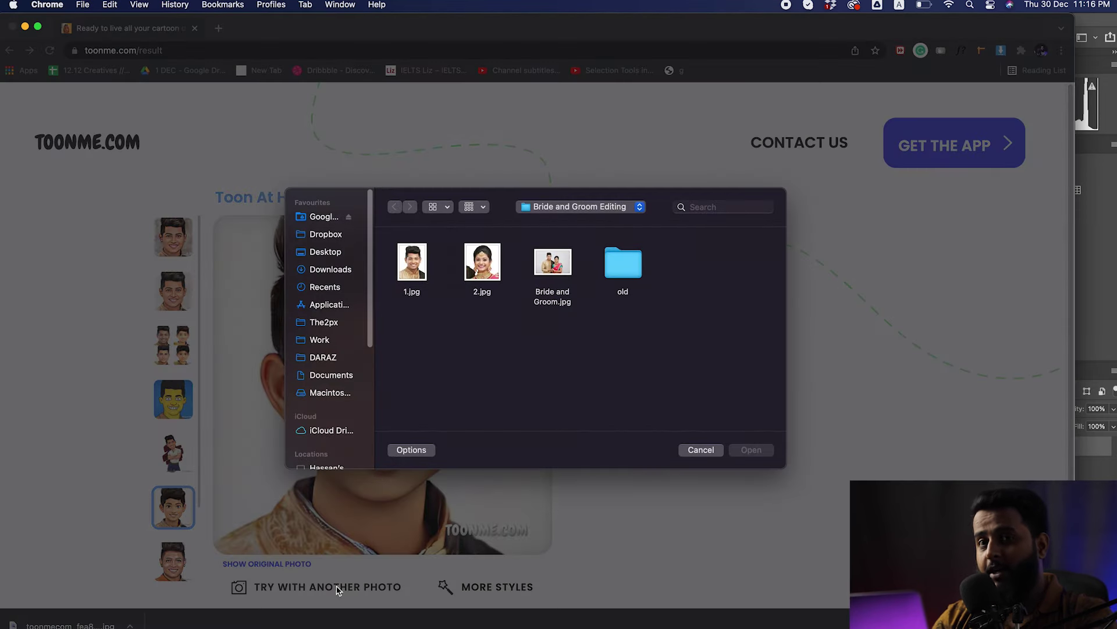
double_click(494, 274)
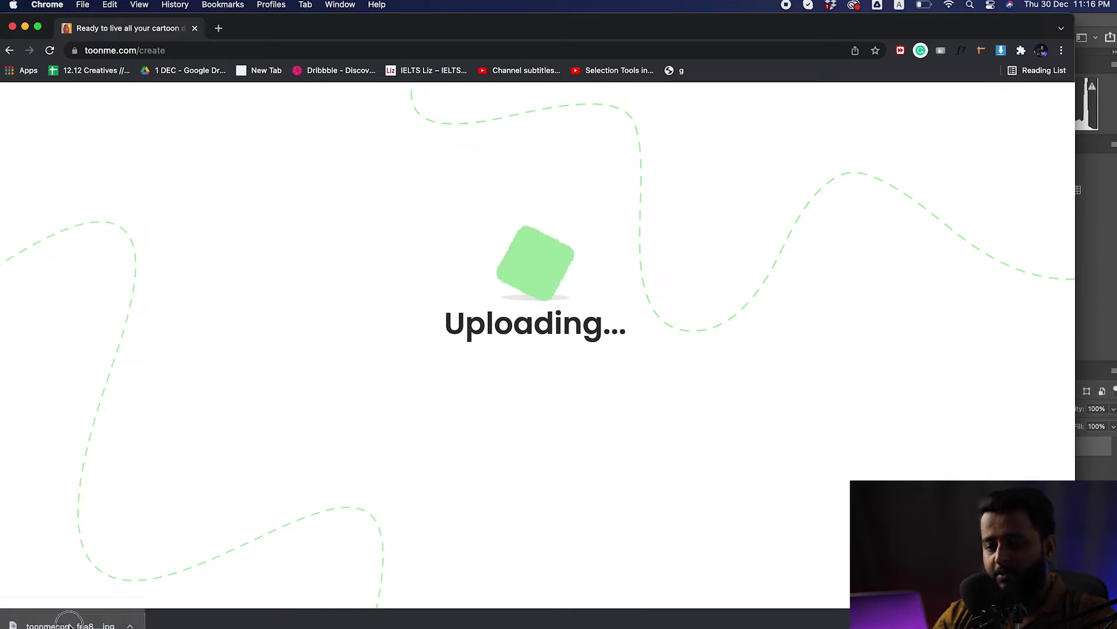
Place the downloaded groom cartoon in Photoshop and move it to the canvas's top-left.
key("super+Tab")
left_click_drag(541, 343, 542, 344)
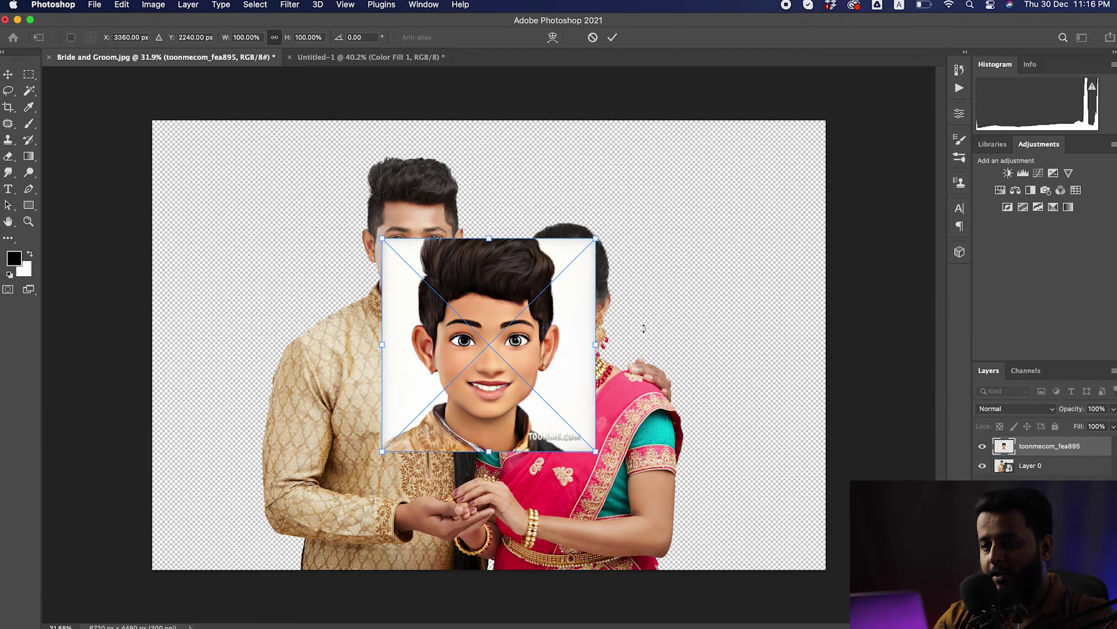
key("Return")
mouse_move(485, 356)
left_mouse_down()
mouse_move(415, 263)
mouse_move(361, 274)
left_mouse_up()
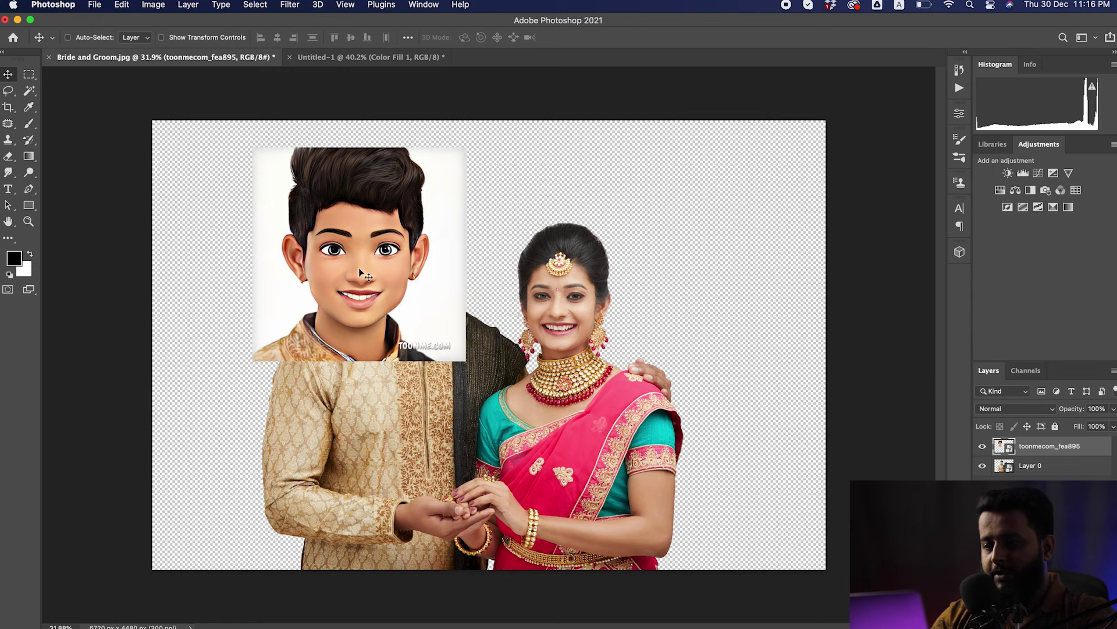
key("super+Tab")
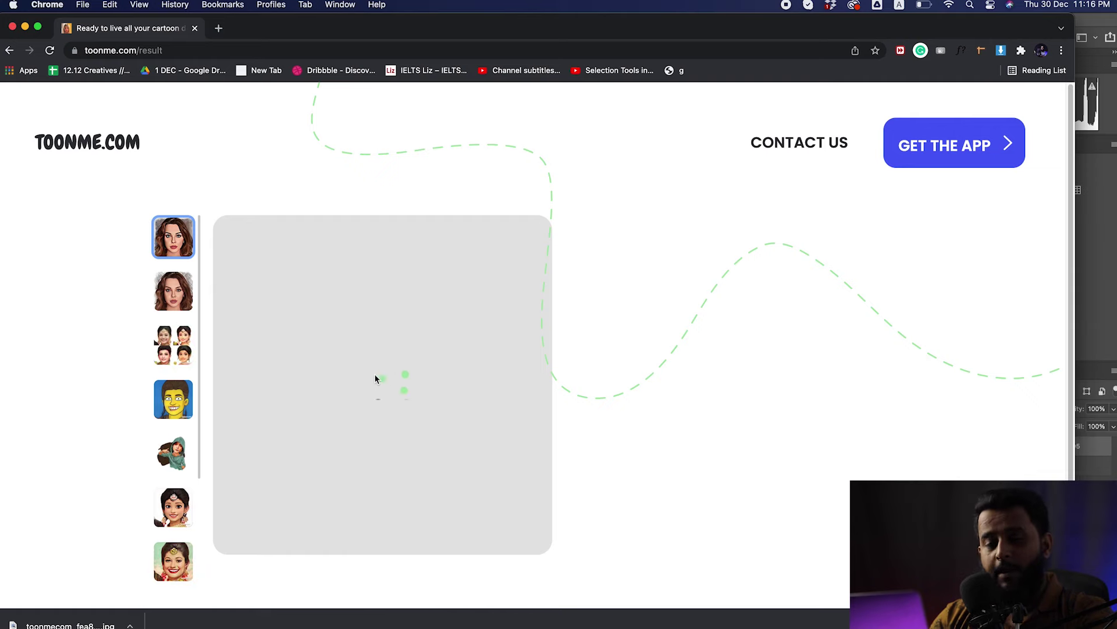
Download the bride's Toon At Heart cartoon and place it over her body, nudged upward.
left_click(181, 512)
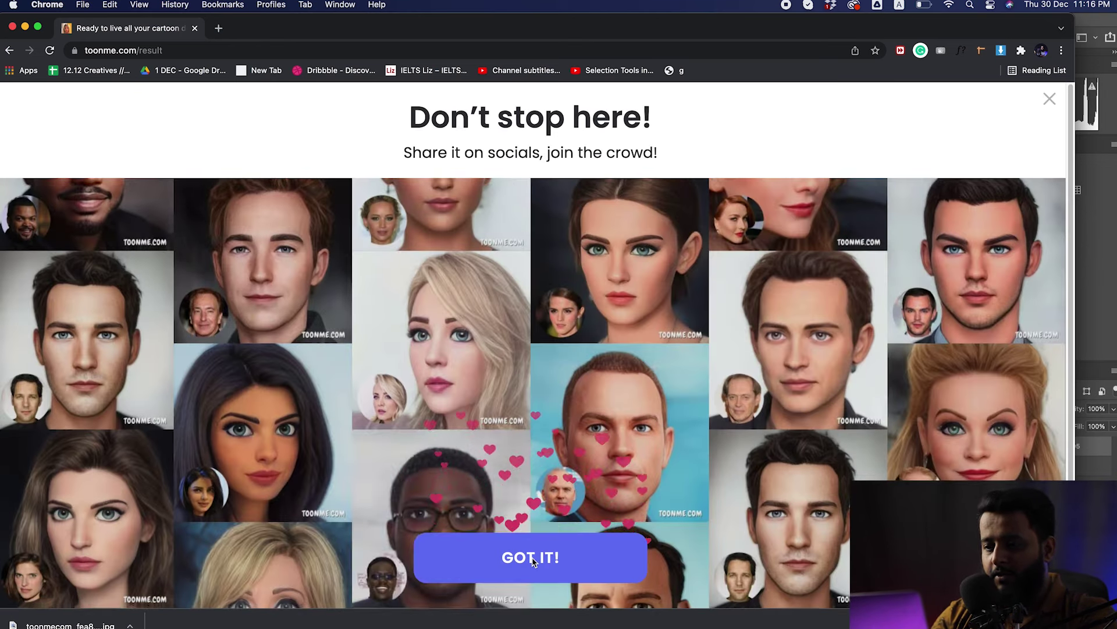
left_click(533, 559)
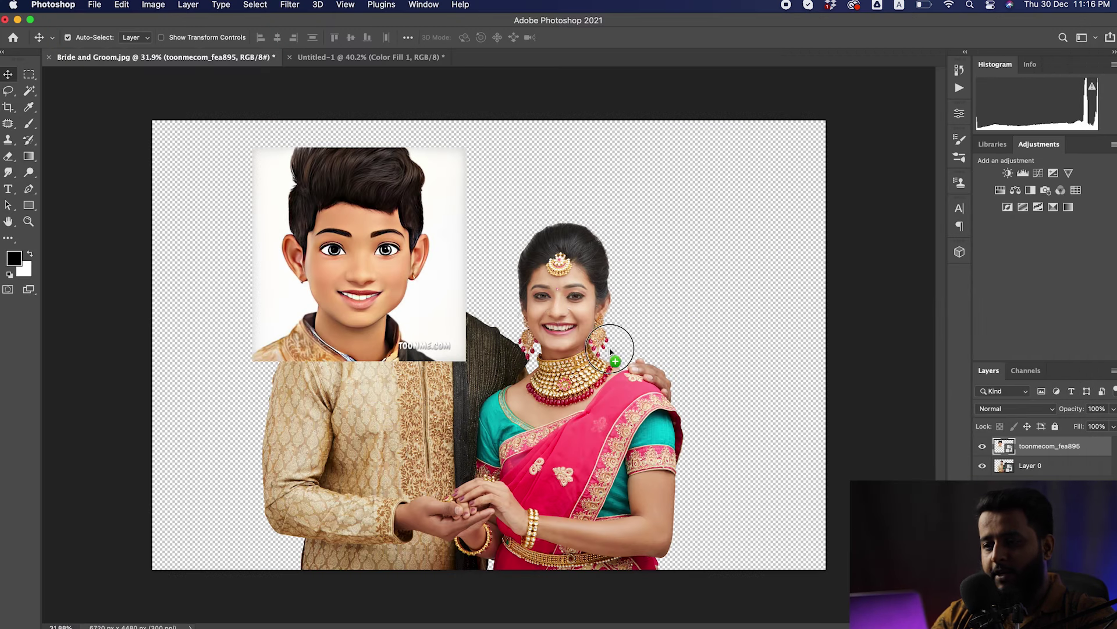
left_click_drag(80, 624, 603, 309)
key("Return")
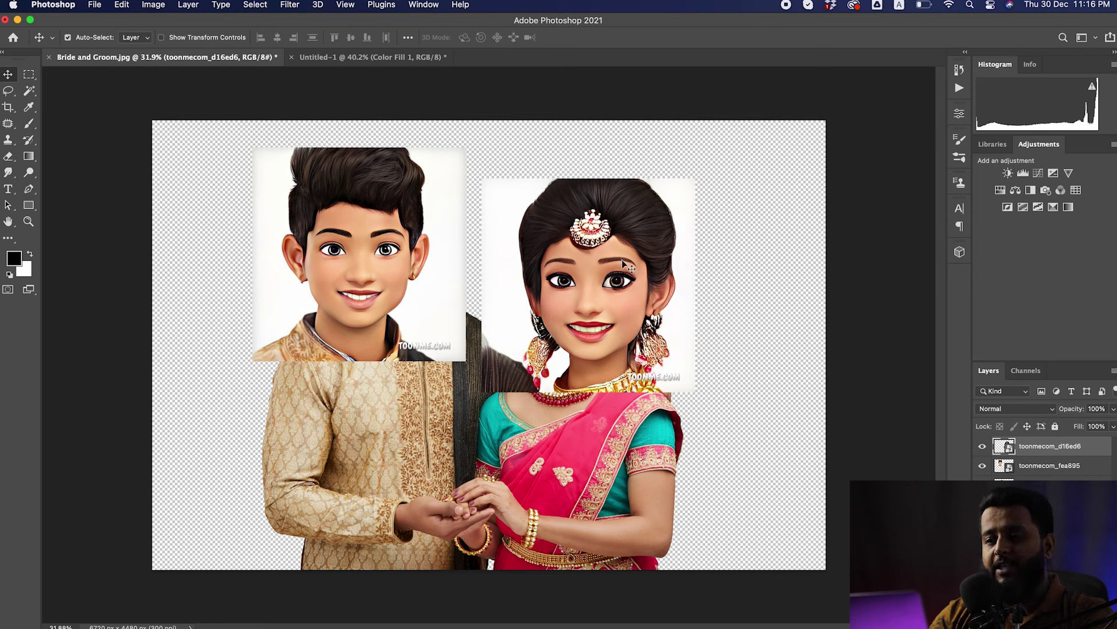
left_click_drag(611, 232, 618, 215)
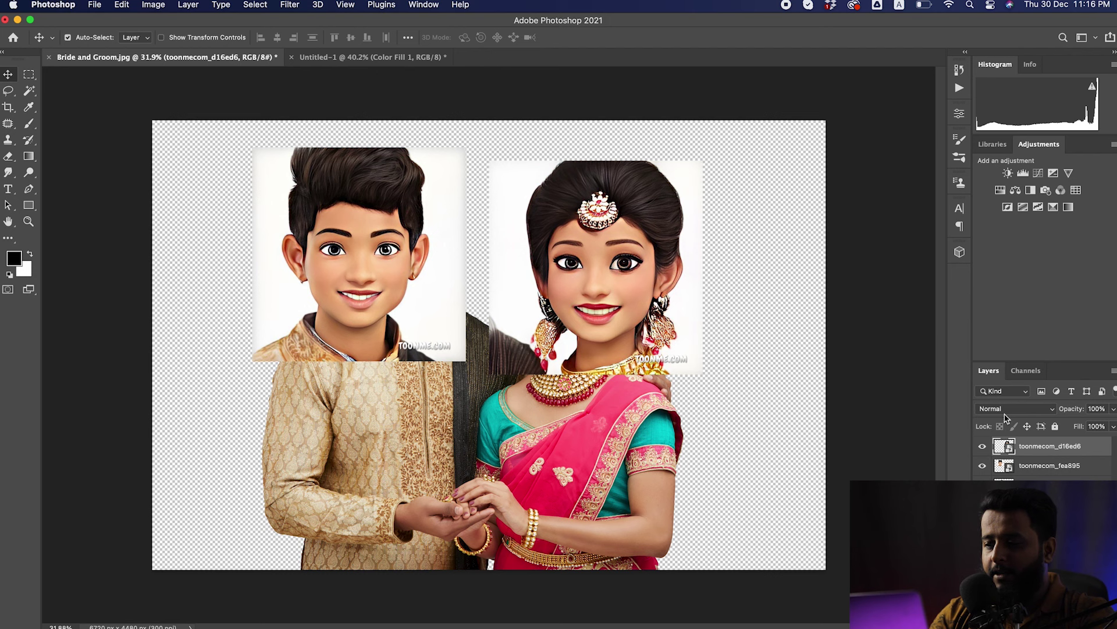
Mask out the white background of the cartoon bride layer and shift it right and up.
left_click(27, 92)
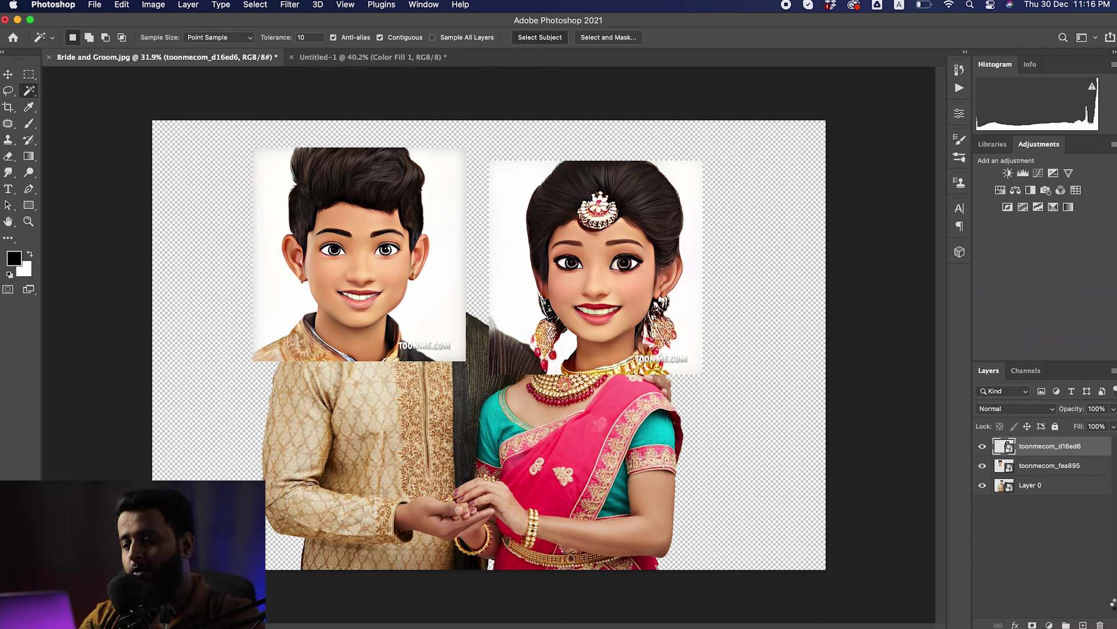
left_click(1032, 624)
key("v")
left_click_drag(552, 233, 621, 225)
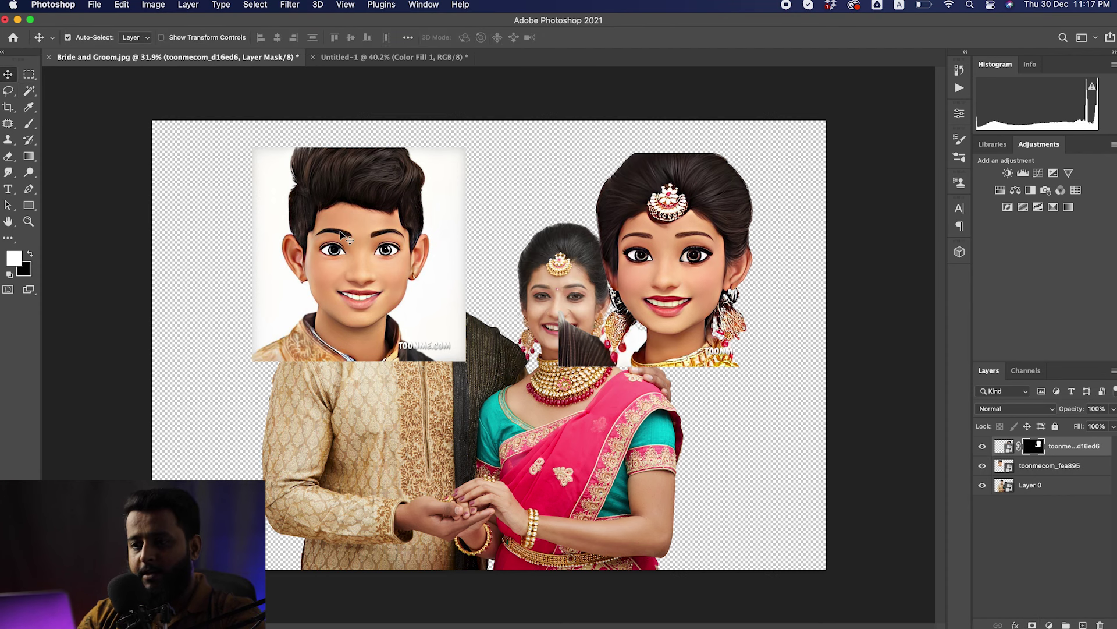
Mask out the white background of the cartoon groom layer.
left_click(1071, 466)
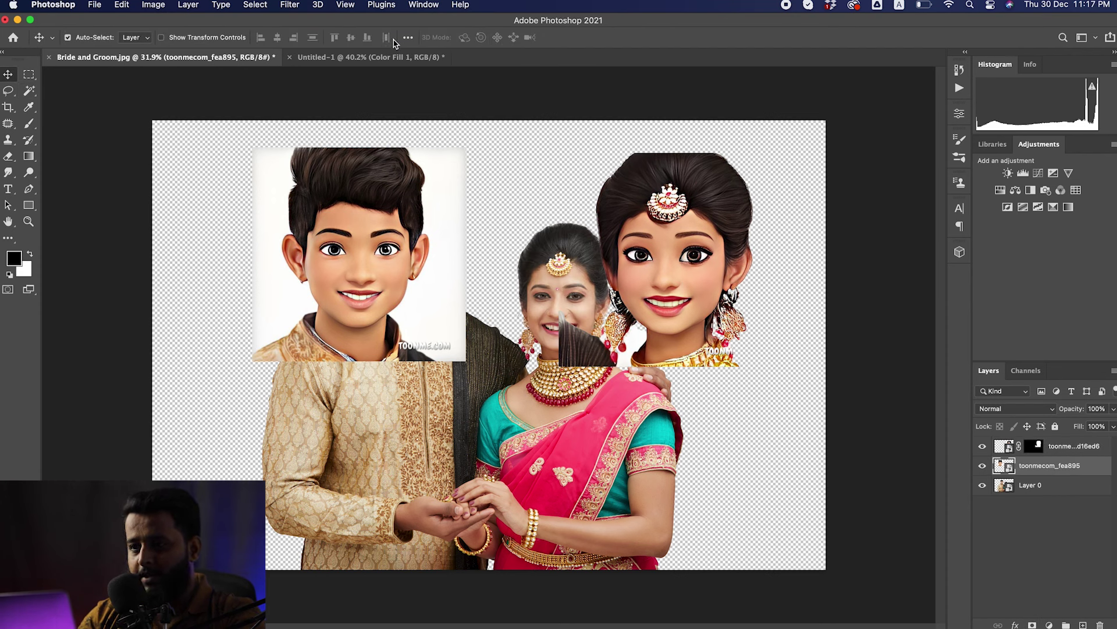
left_click(27, 90)
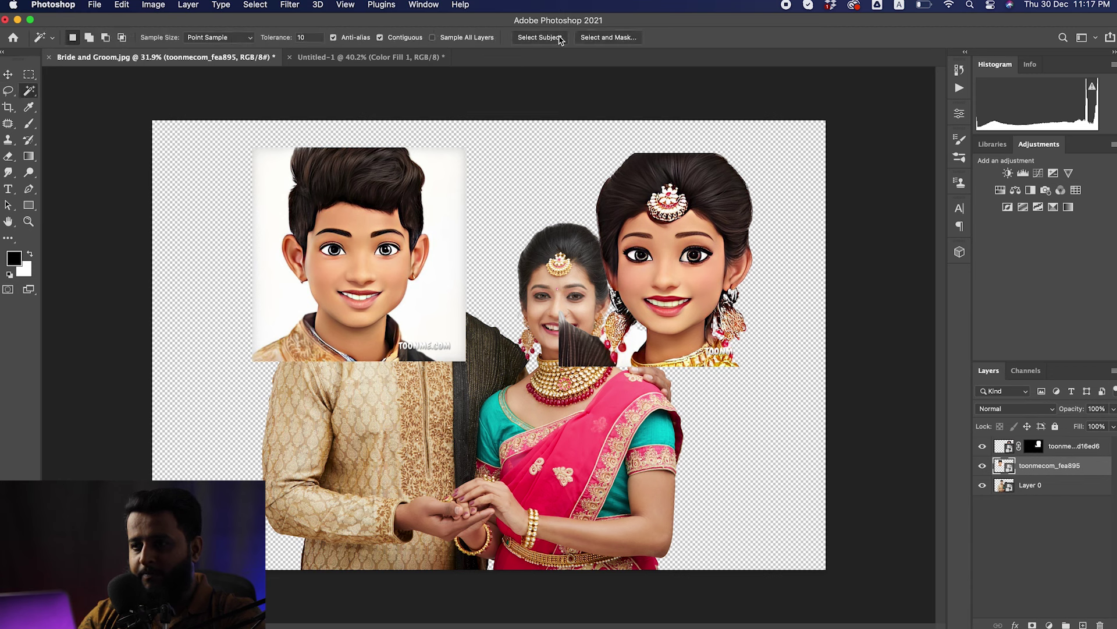
left_click(1031, 624)
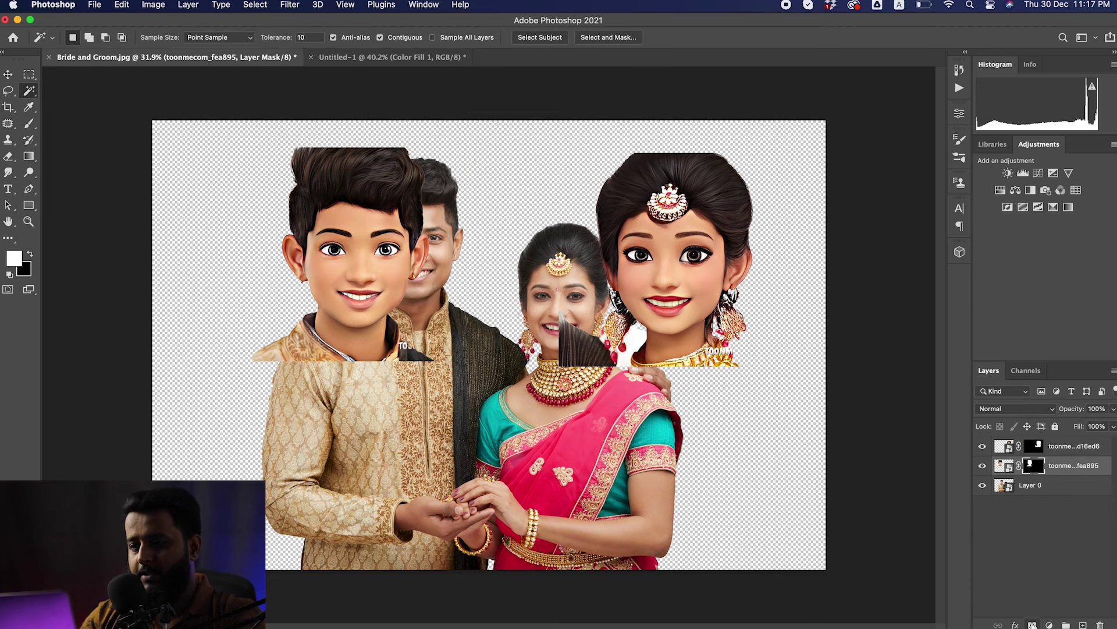
Convert the cartoon bride and groom layers to smart objects.
right_click(1086, 453)
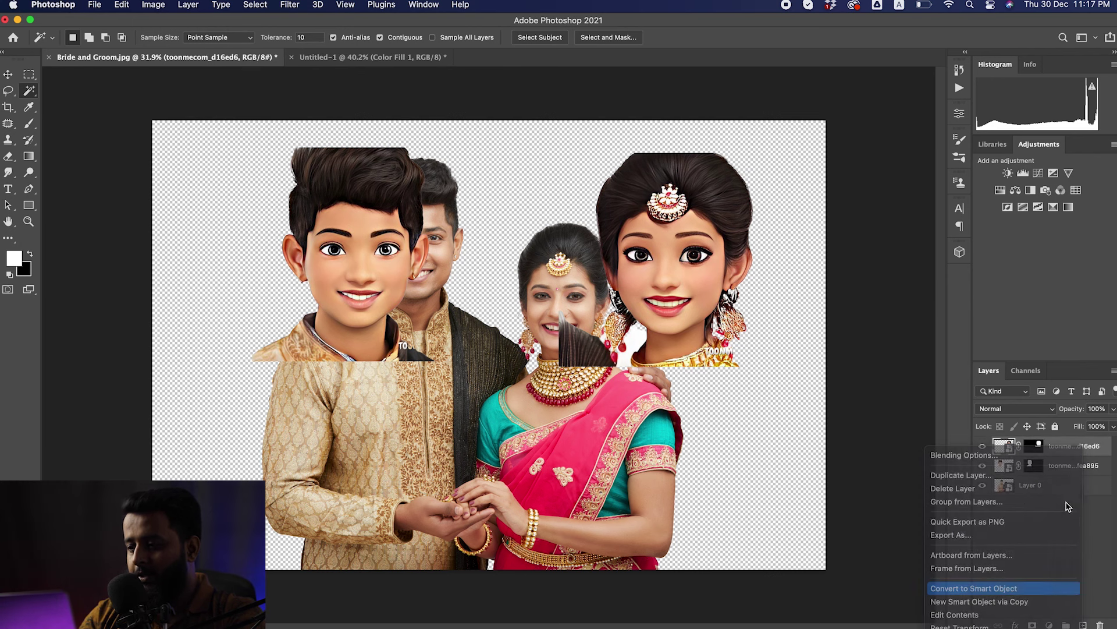
right_click(1074, 469)
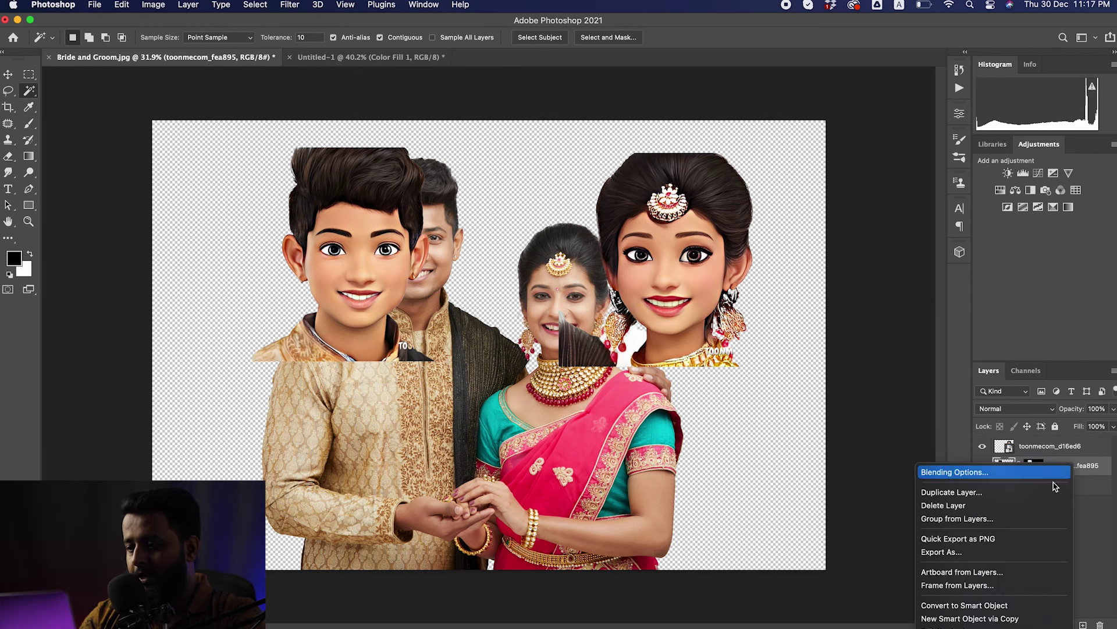
left_click(977, 605)
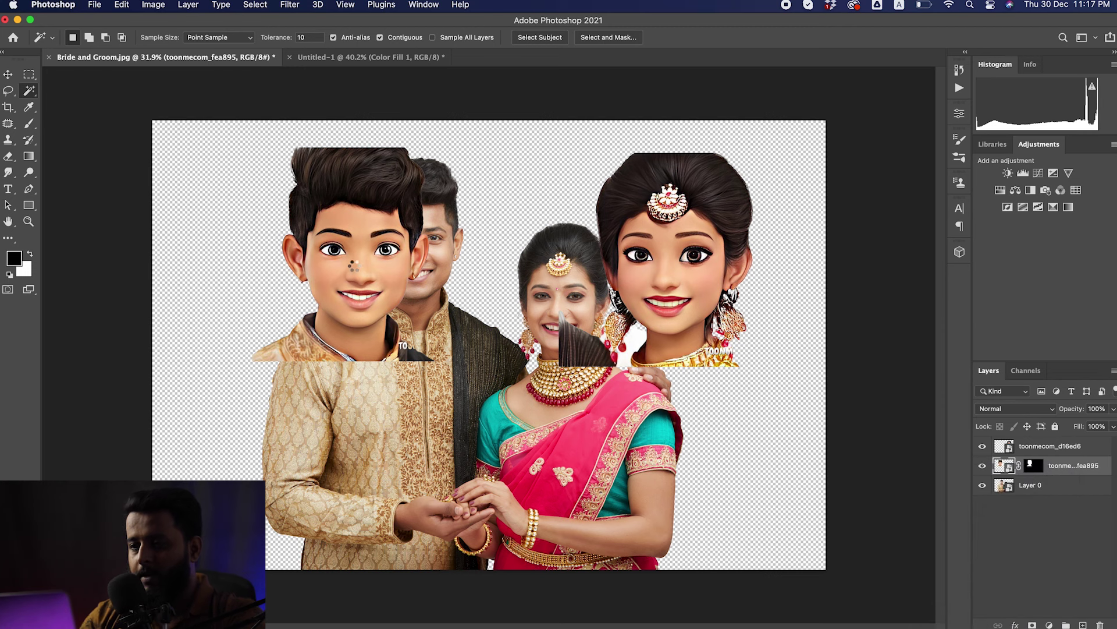
Reposition the groom cartoon face and drag the bride cartoon over the real bride's face.
key("v")
left_click_drag(362, 257, 450, 225)
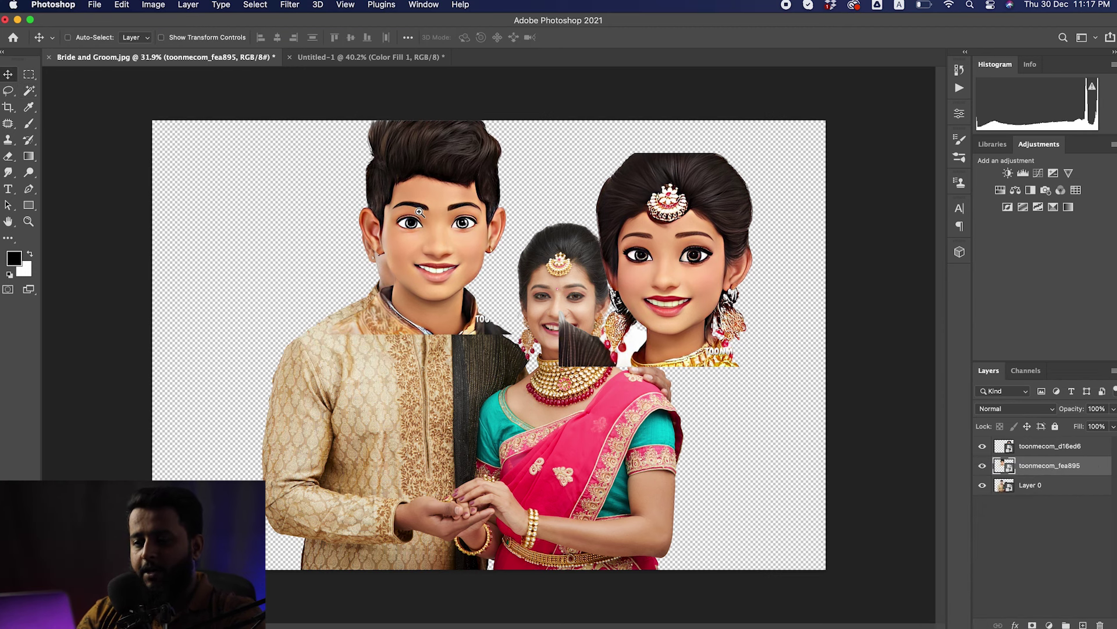
scroll(495, 348, "up", 2)
left_click_drag(380, 242, 258, 235)
left_click_drag(732, 268, 600, 295)
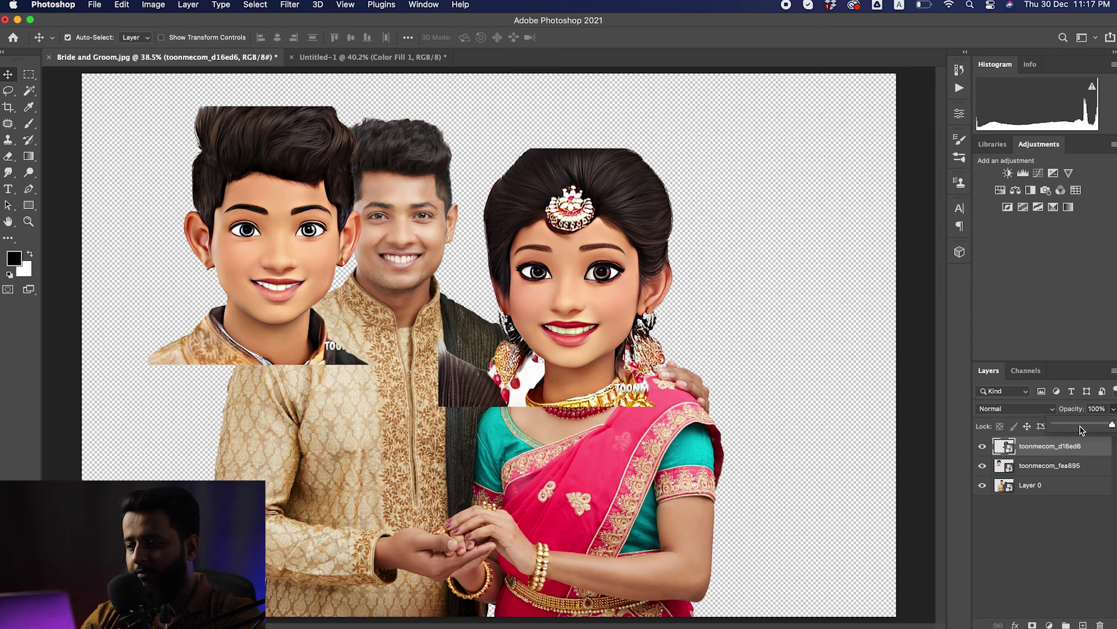
At 45% opacity, scale the cartoon bride face to 62.24% aligned over her real face.
left_click_drag(1080, 425, 1081, 425)
scroll(583, 231, "up", 3)
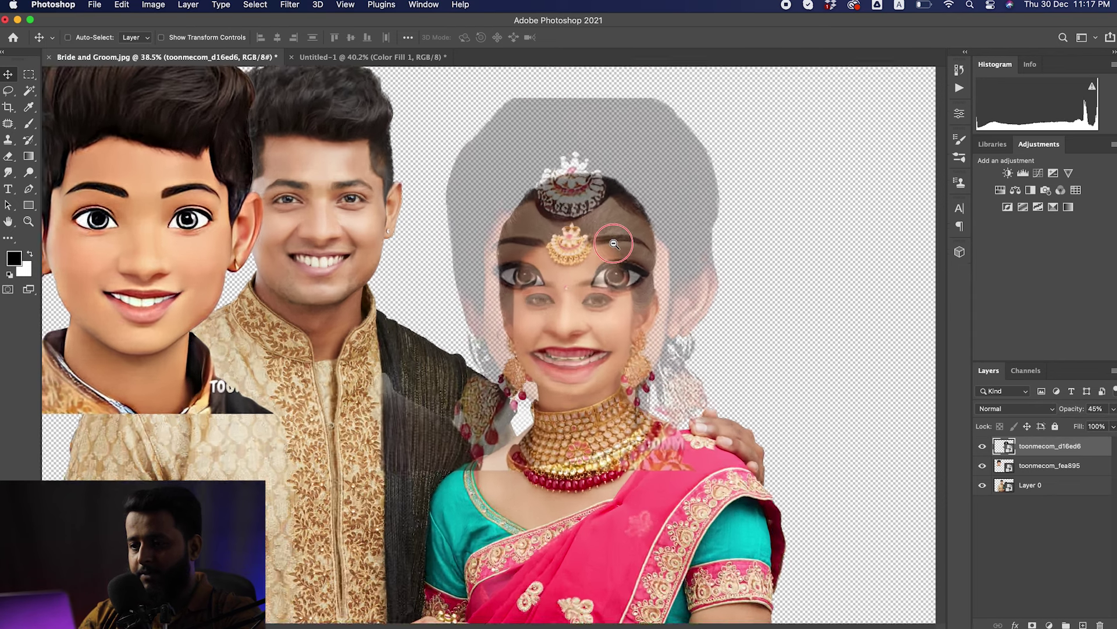
key("ctrl+t")
left_click_drag(696, 165, 673, 249)
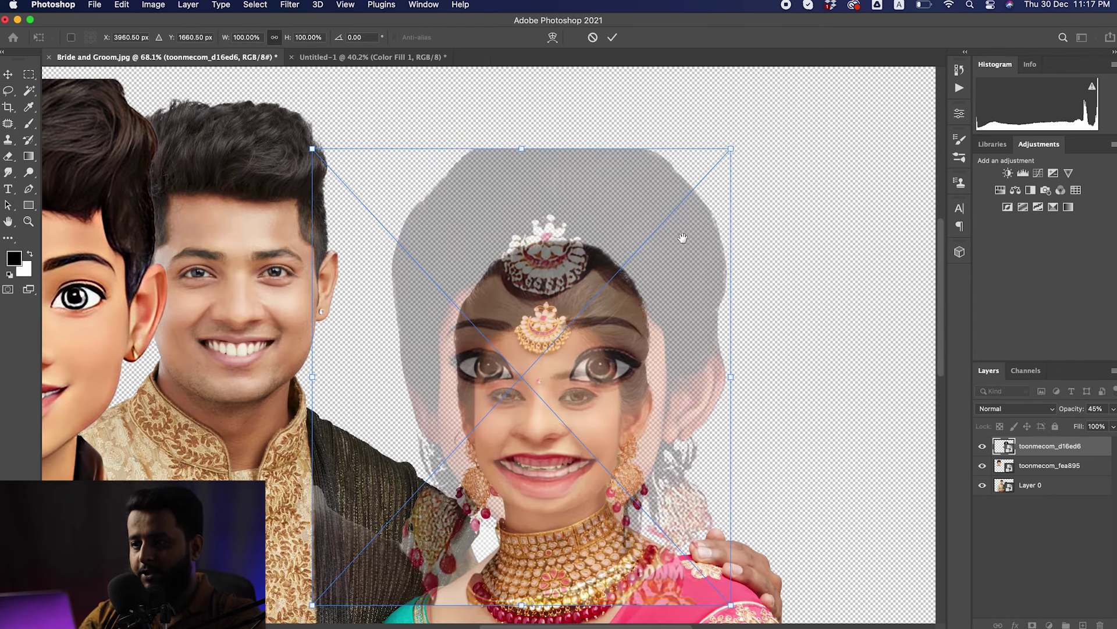
mouse_move(735, 146)
left_mouse_down()
mouse_move(582, 311)
mouse_move(590, 337)
left_mouse_up()
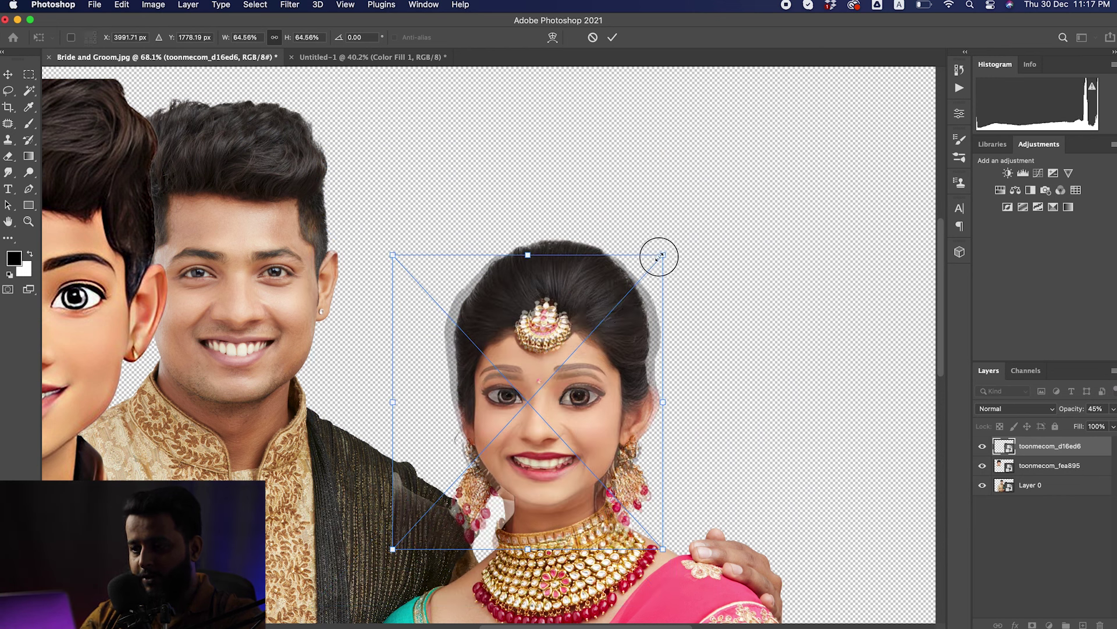
left_click_drag(659, 256, 657, 259)
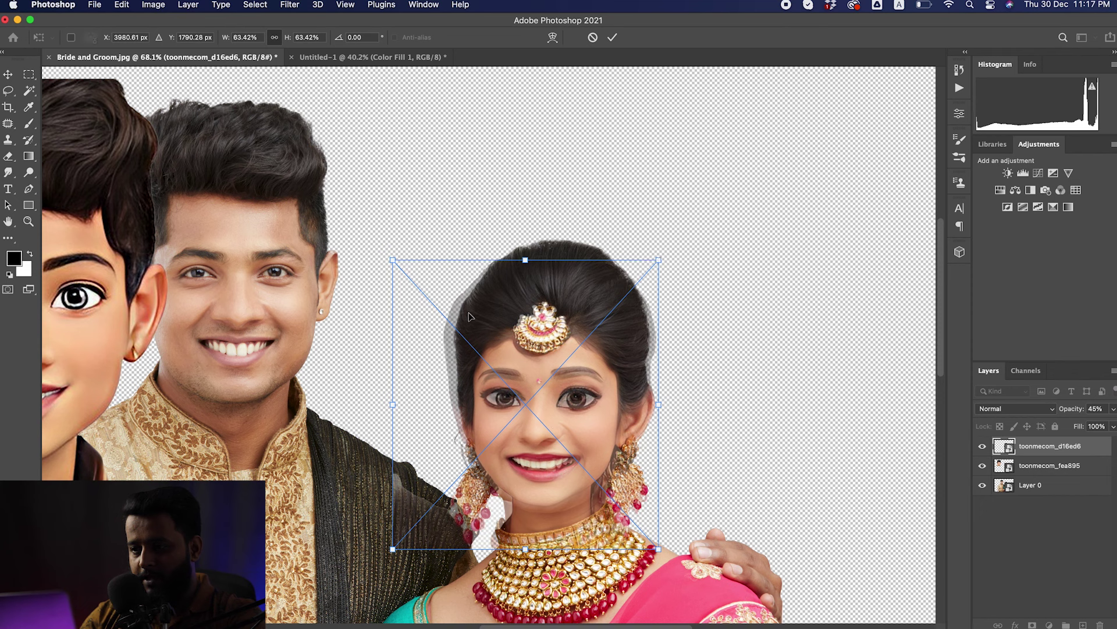
left_click_drag(394, 260, 401, 265)
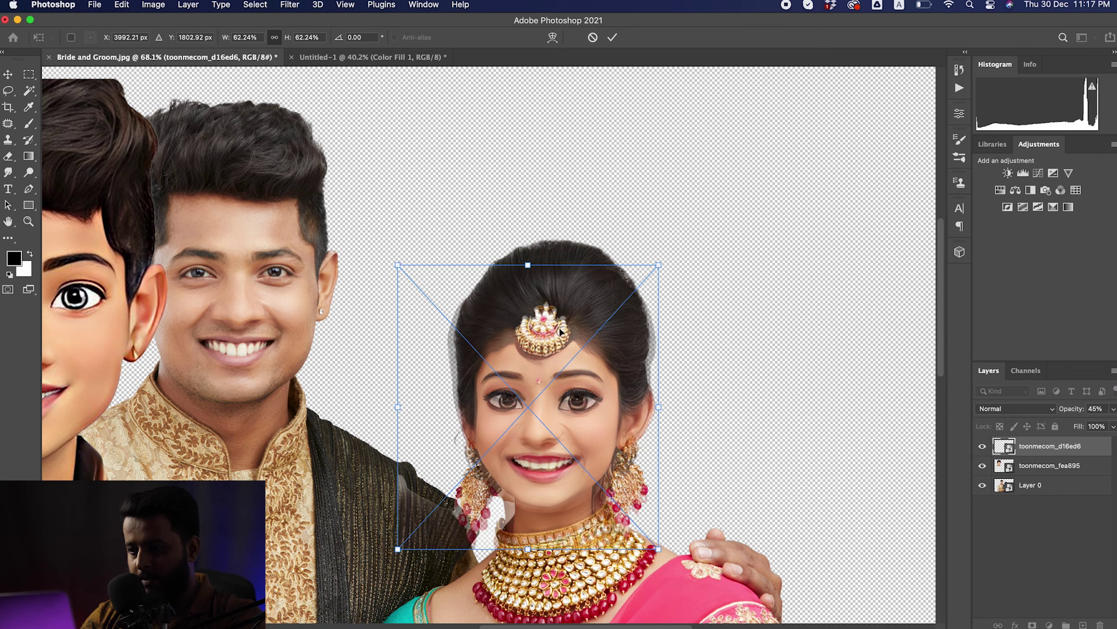
key("Return")
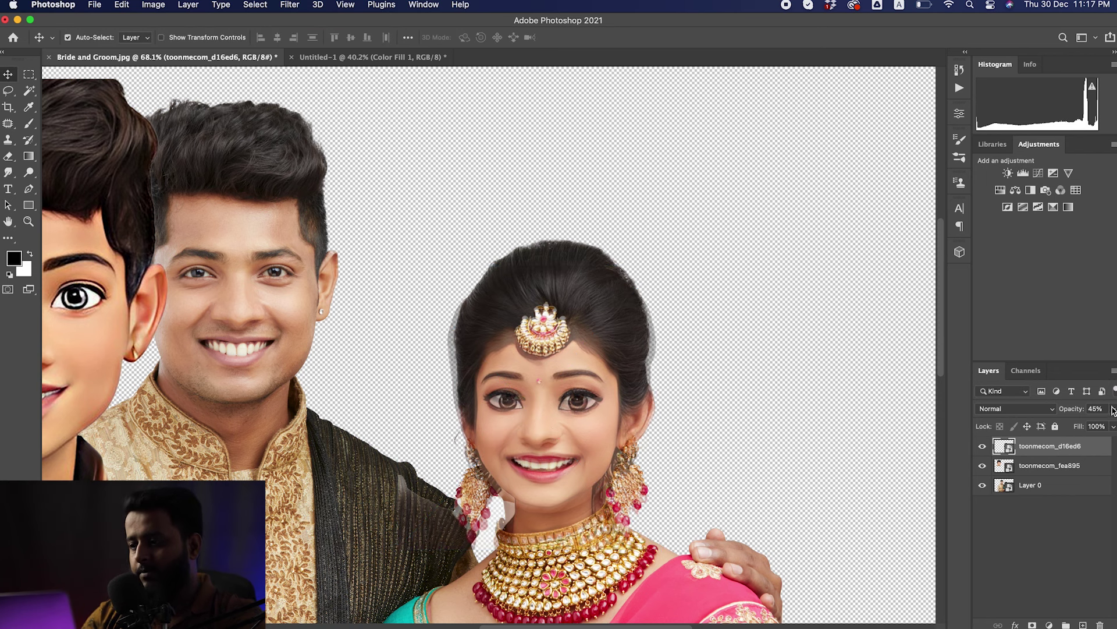
scroll(547, 366, "down", 3)
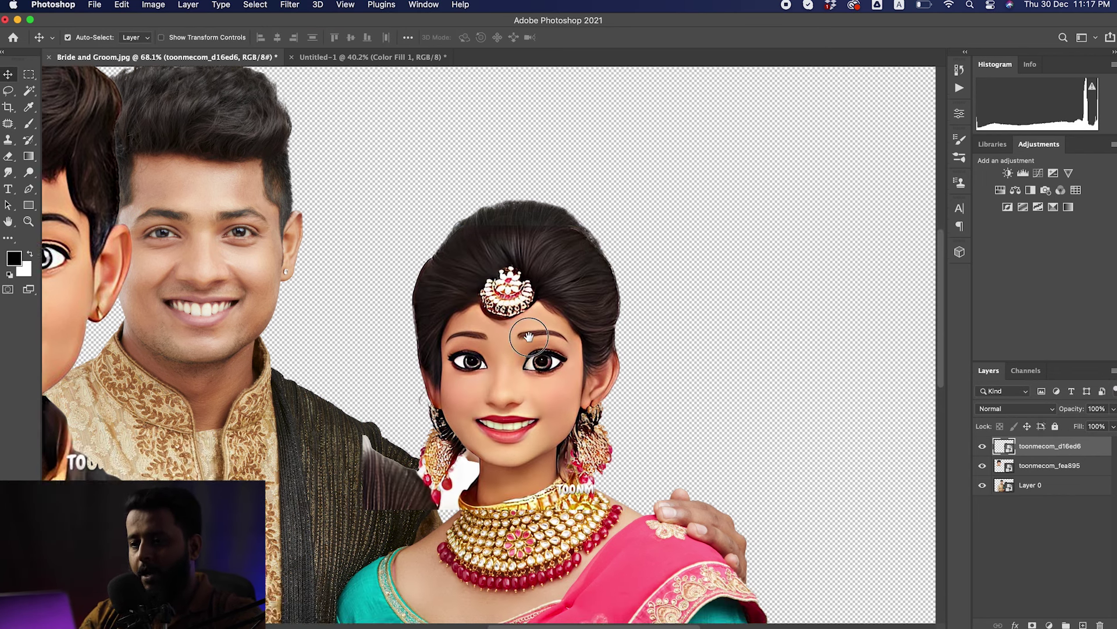
Add a mask to the cartoon bride and paint out the watermark over her necklace with a small black brush.
scroll(547, 367, "right", 3)
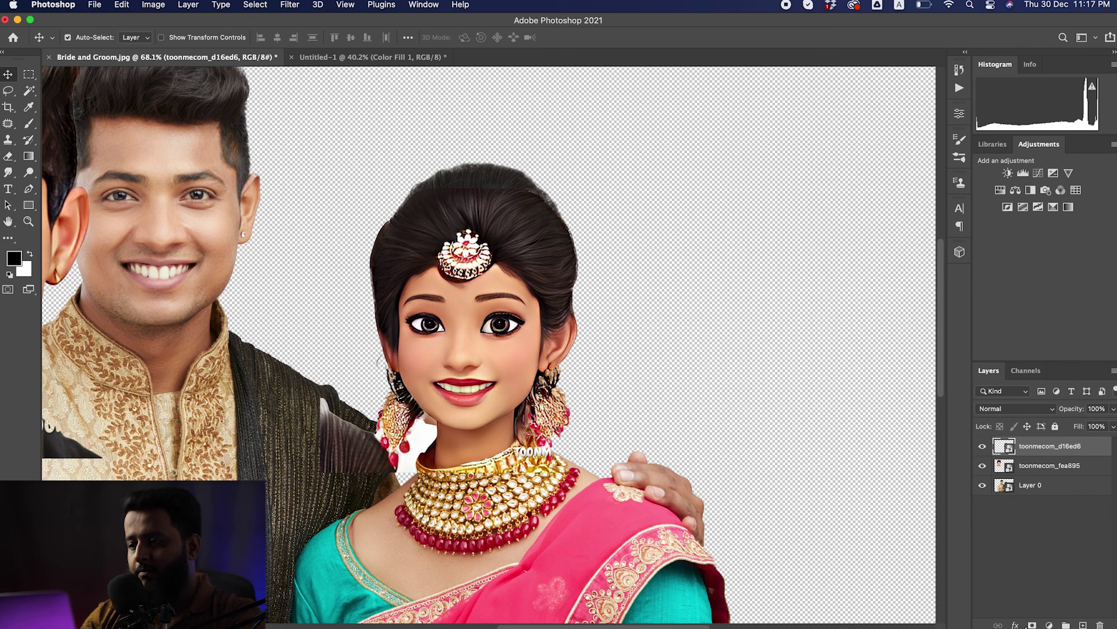
left_click(1032, 624)
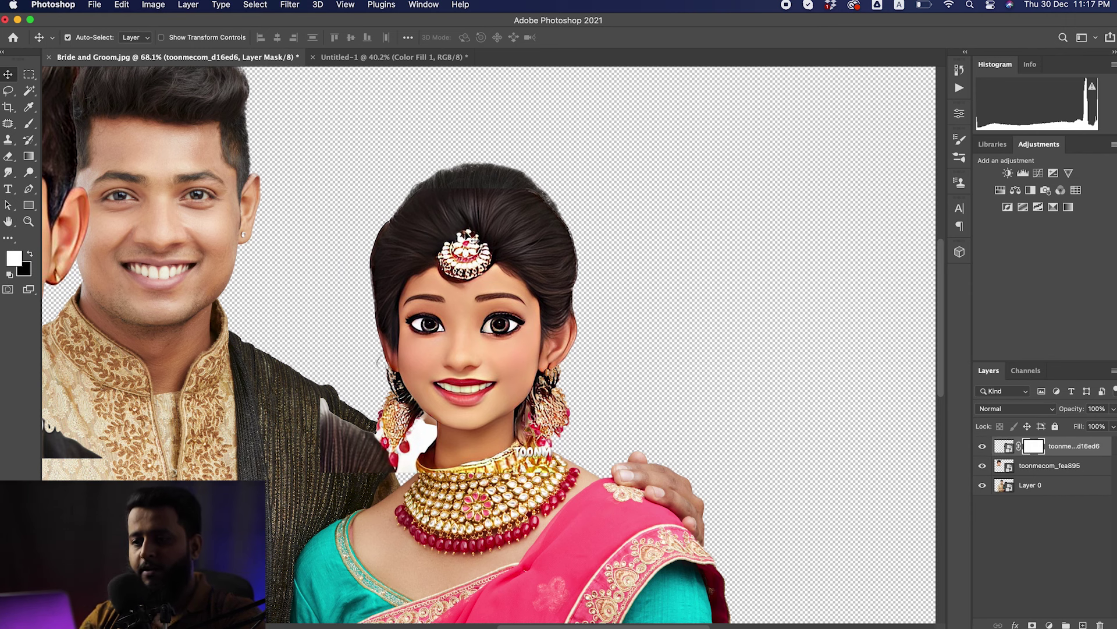
key("b")
key("bracketleft")
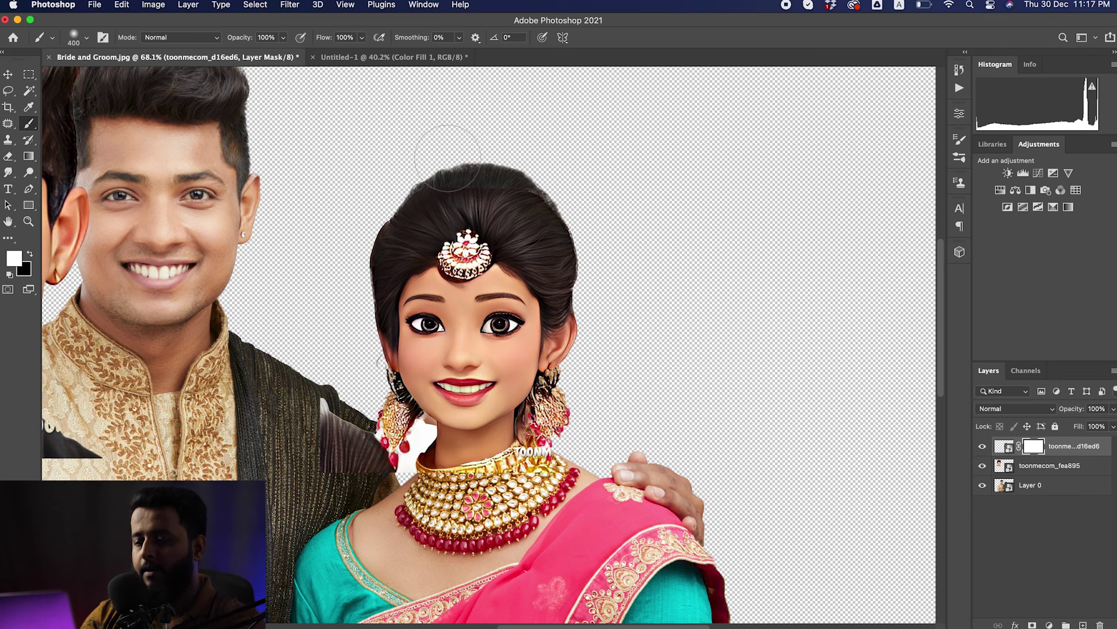
key("bracketleft")
key("x")
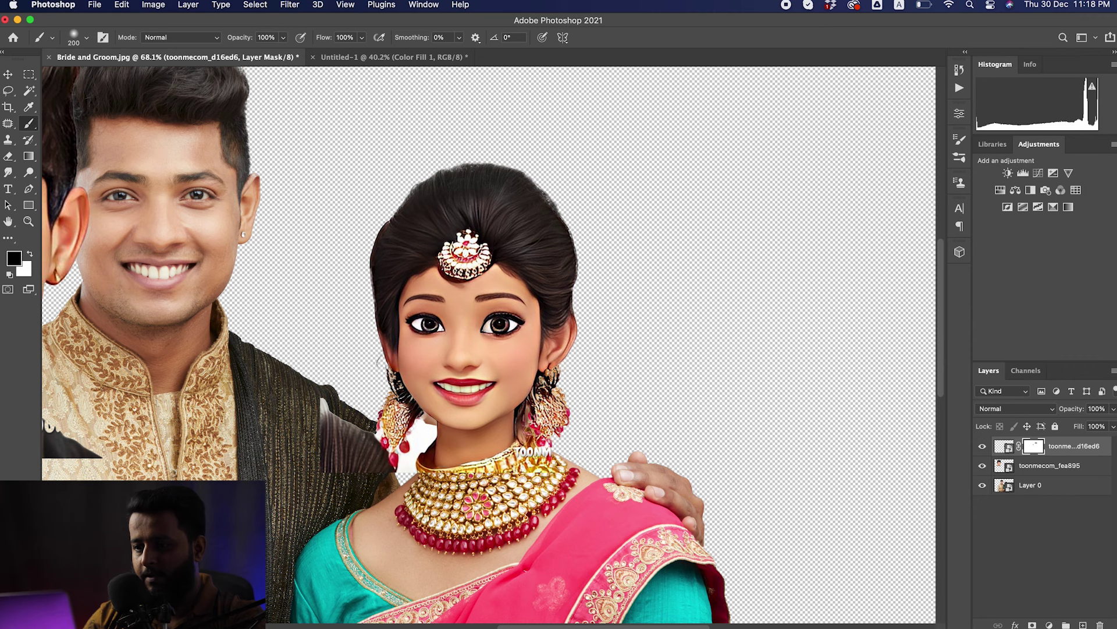
scroll(491, 480, "up", 2)
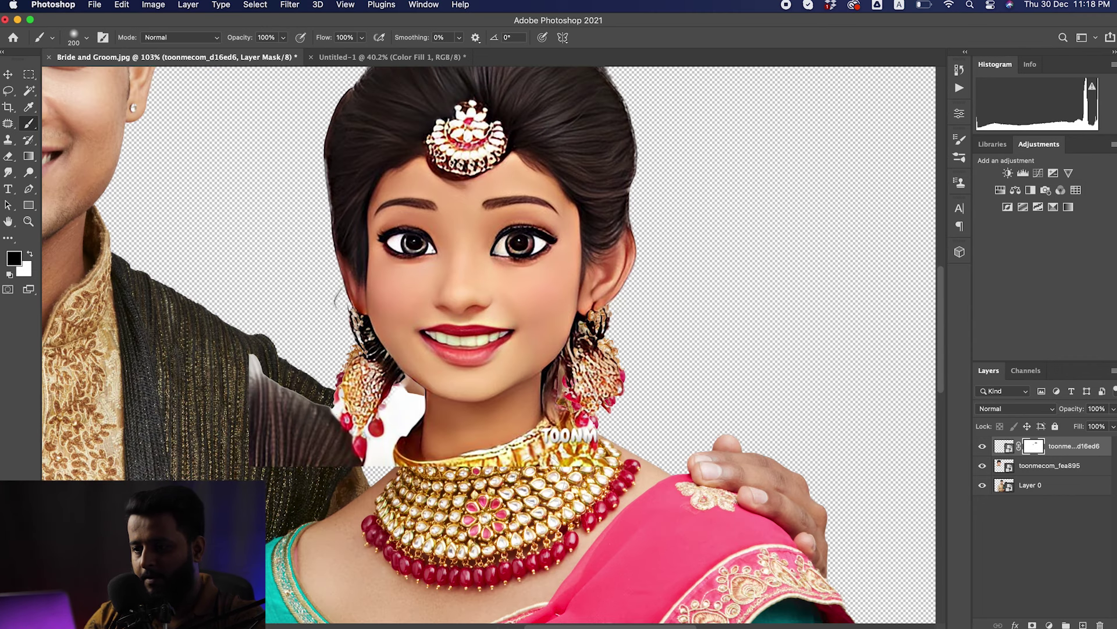
left_click_drag(567, 435, 571, 458)
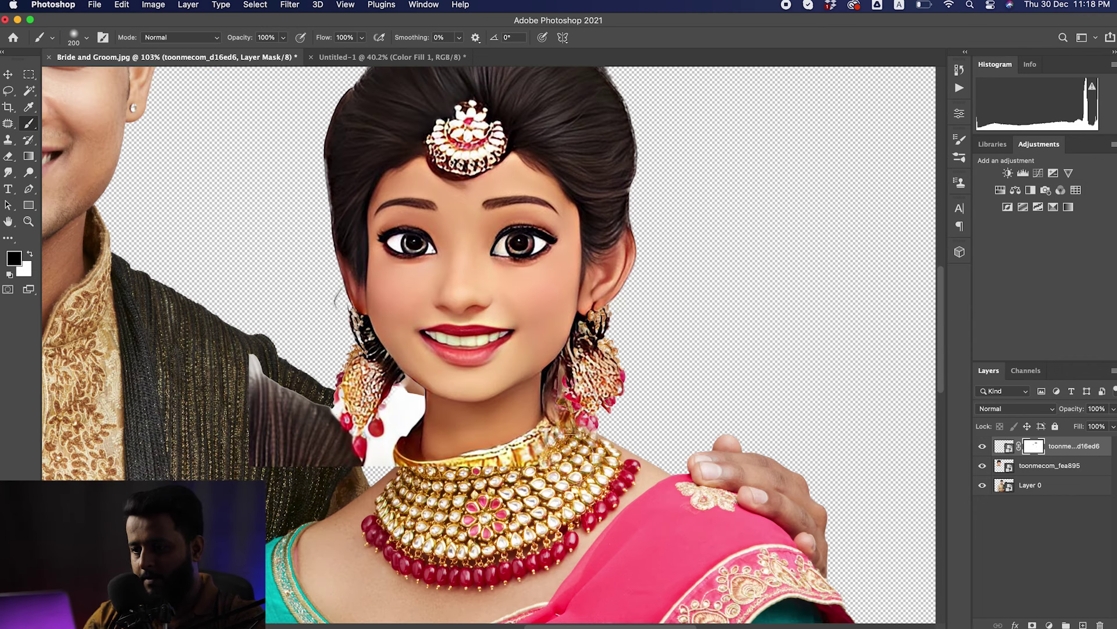
Paint out the pale jacket patch beside the bride and clean the mask edge near her neck.
scroll(506, 470, "down", 3)
scroll(507, 471, "down", 1)
scroll(506, 470, "up", 1)
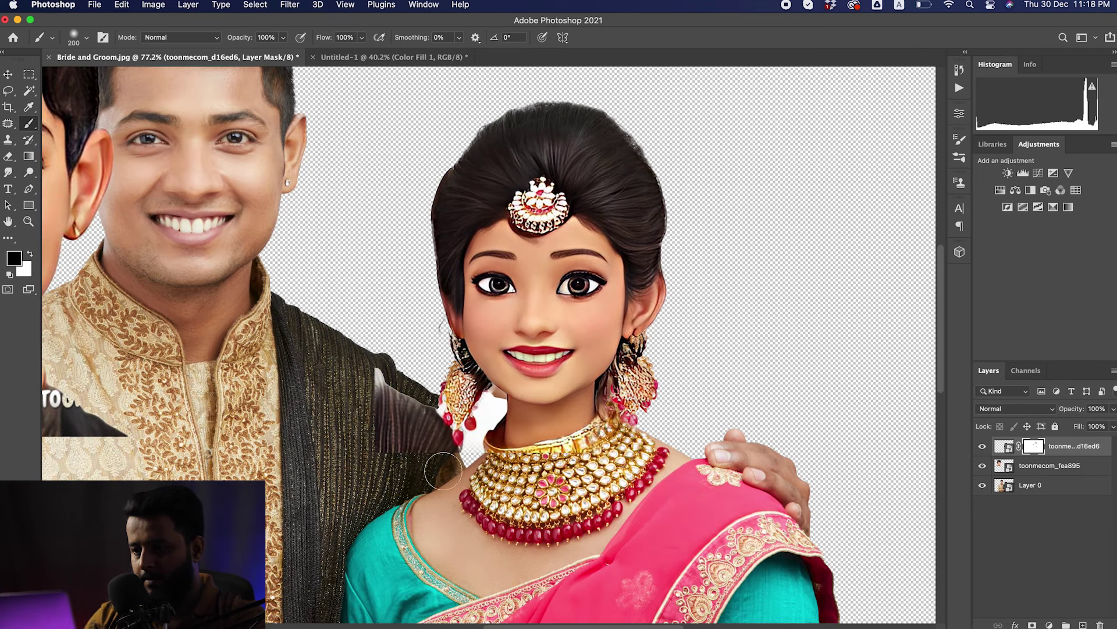
left_click_drag(374, 399, 425, 444)
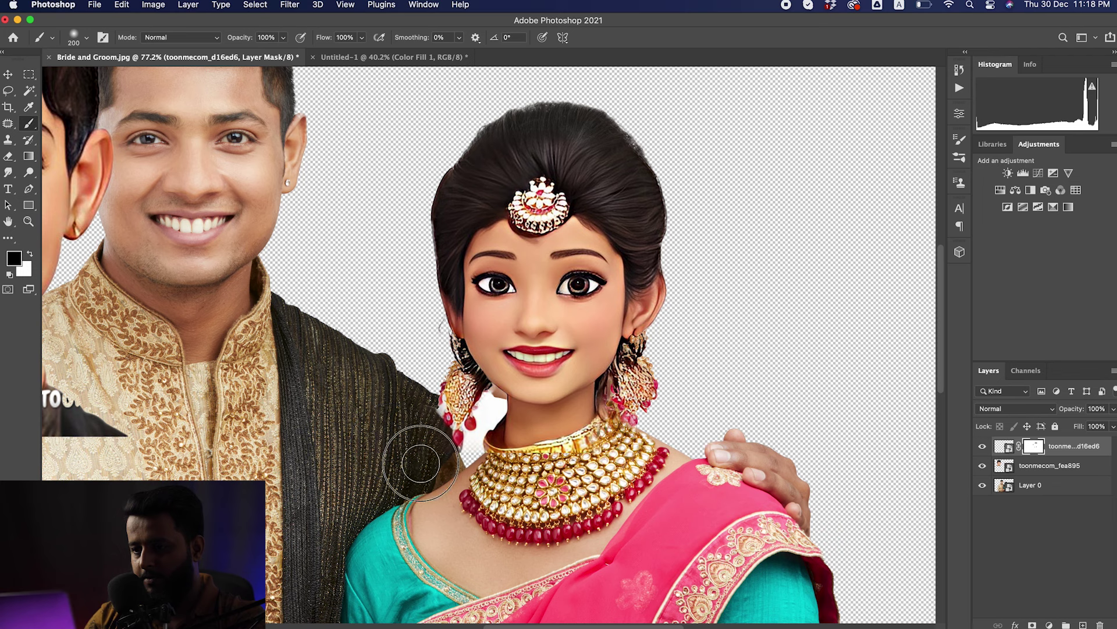
left_click_drag(416, 460, 474, 474)
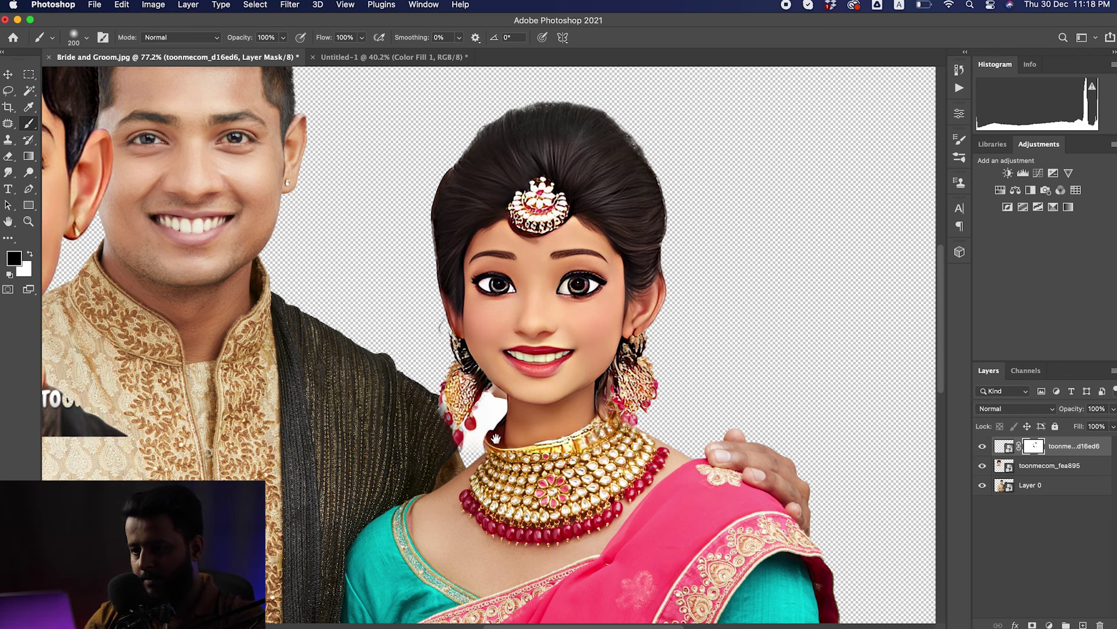
scroll(479, 478, "up", 2)
scroll(479, 478, "up", 2)
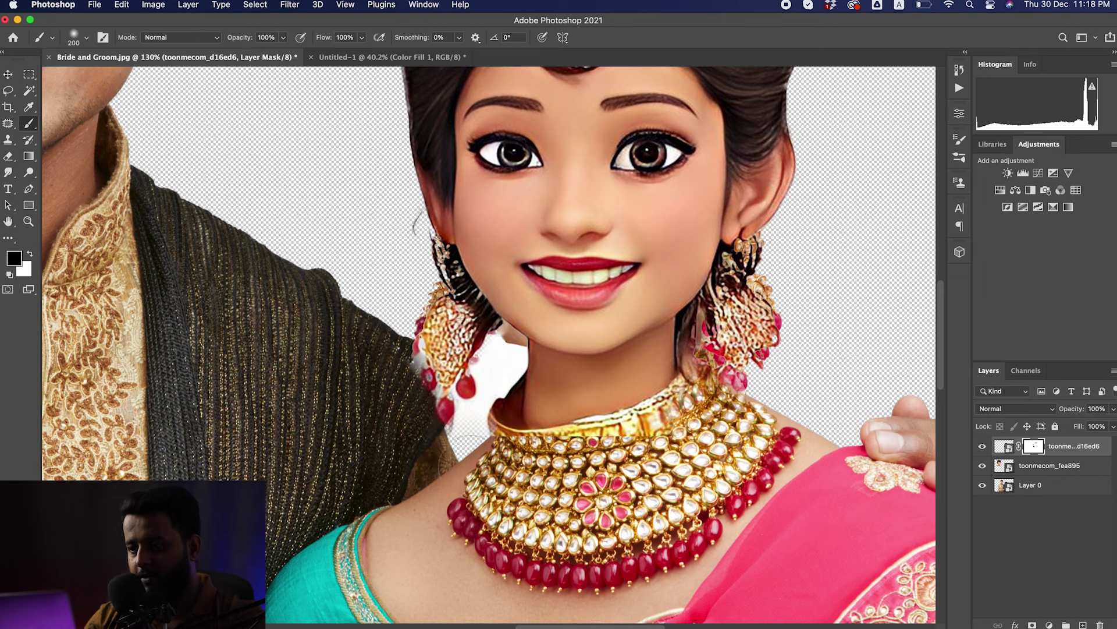
scroll(498, 422, "down", 3)
scroll(498, 422, "down", 3)
Move the cartoon groom head over the real groom's face and lower its opacity to see through it.
key("v")
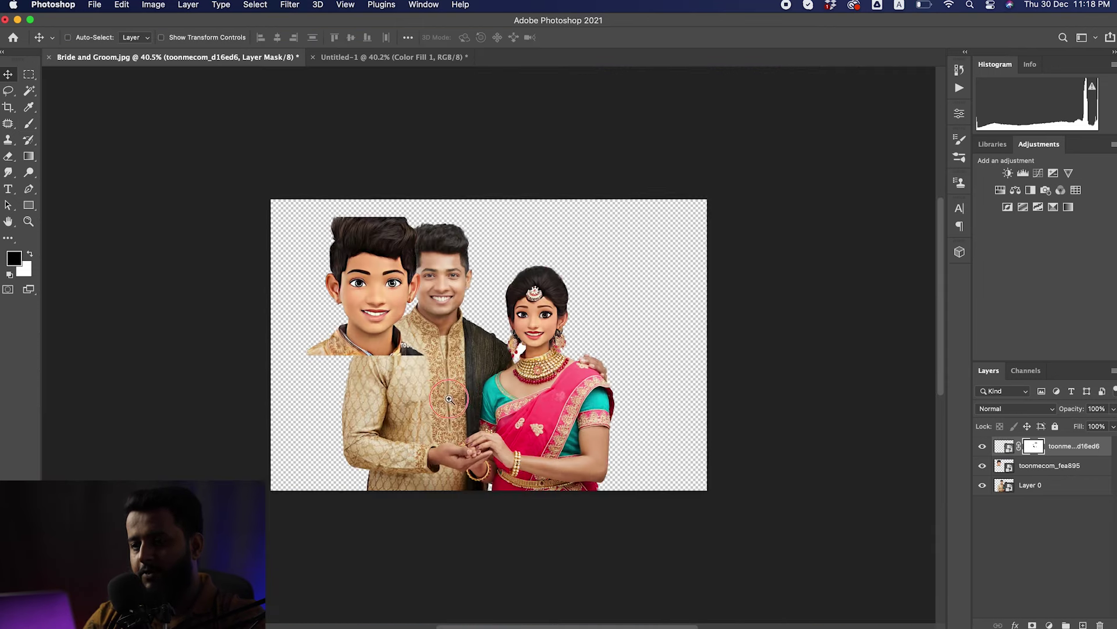
scroll(524, 315, "up", 4)
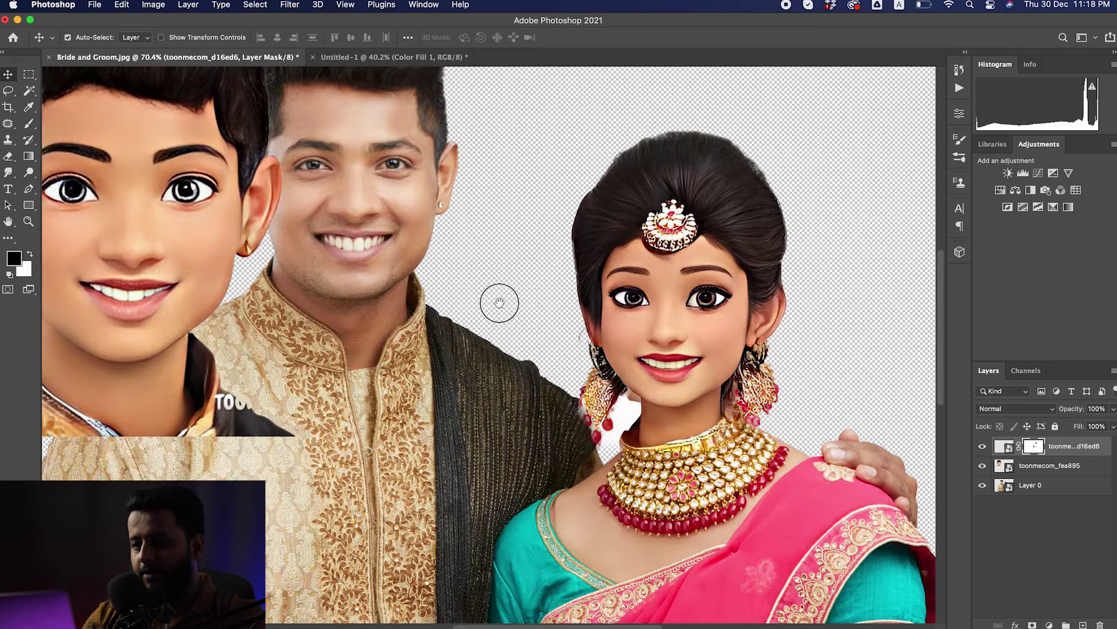
scroll(498, 300, "down", 1)
scroll(465, 302, "down", 1)
scroll(454, 287, "down", 1)
left_click_drag(228, 214, 347, 274)
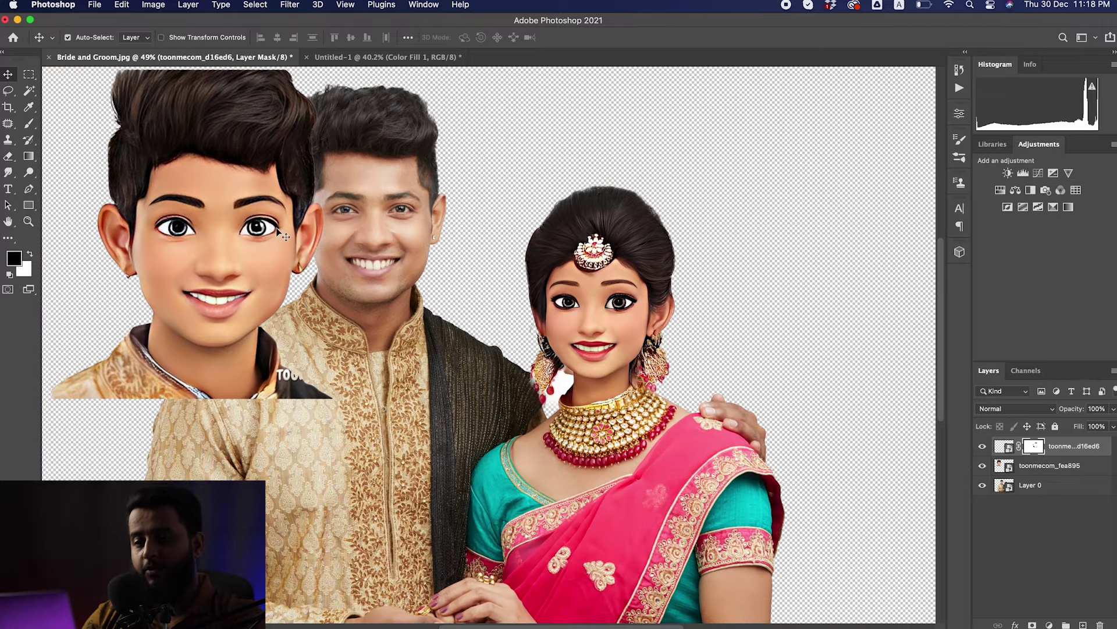
scroll(307, 364, "up", 2)
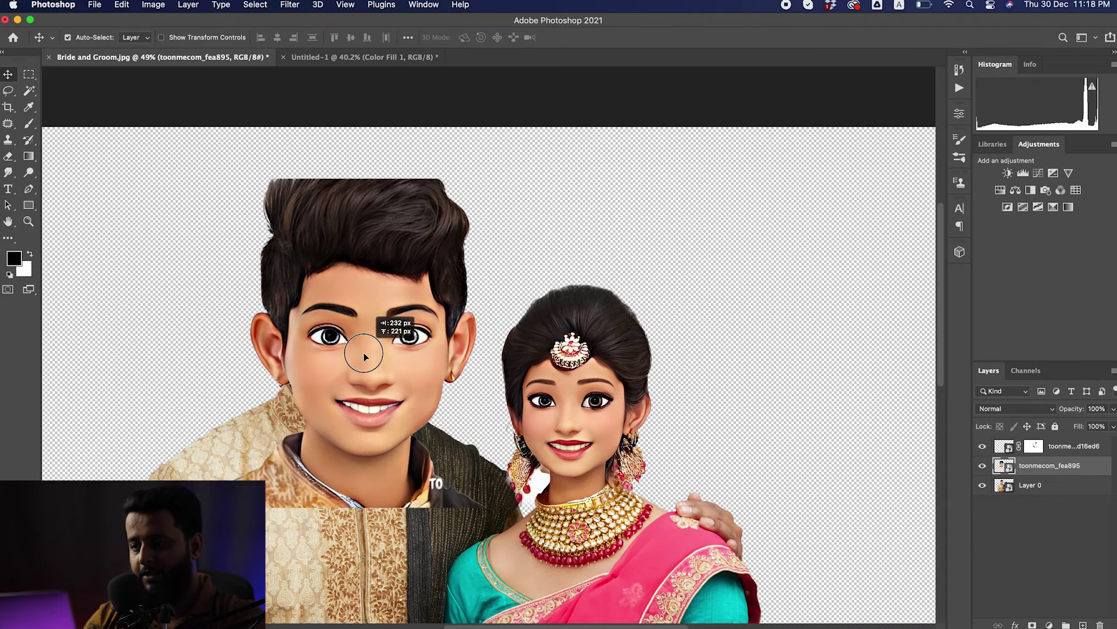
left_click_drag(307, 364, 326, 298)
left_click(1113, 408)
left_click_drag(1088, 426, 1082, 427)
left_click_drag(369, 276, 369, 260)
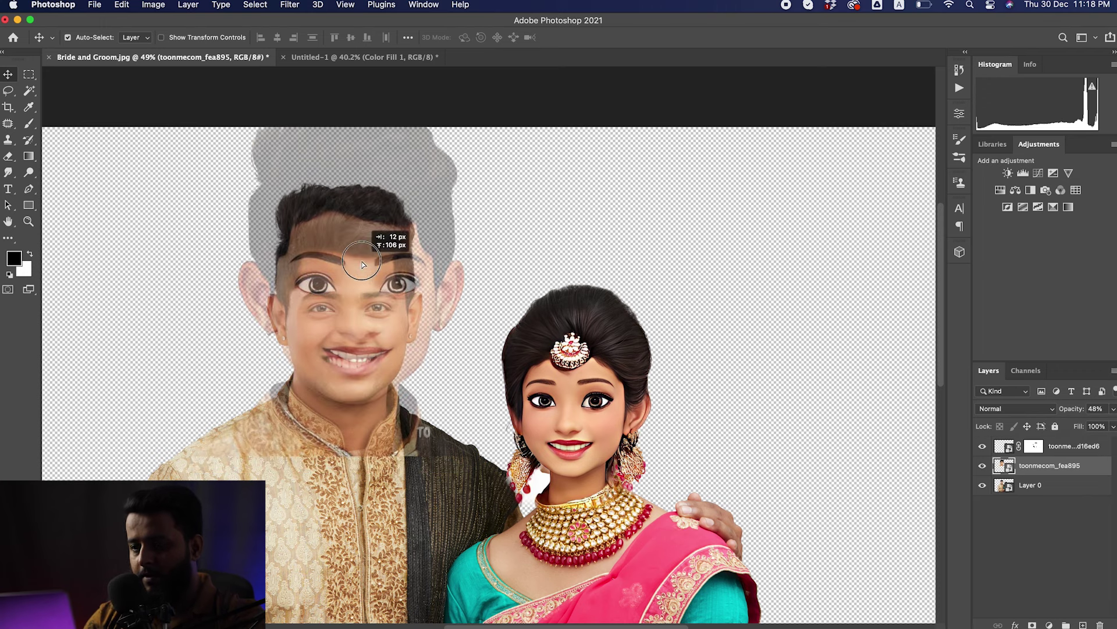
Scale the cartoon head to about 75% with eyes aligned, restore 100% opacity and add a layer mask.
key("ctrl+t")
left_click_drag(474, 126, 431, 176)
mouse_move(379, 280)
left_mouse_down()
mouse_move(409, 267)
mouse_move(400, 266)
left_mouse_up()
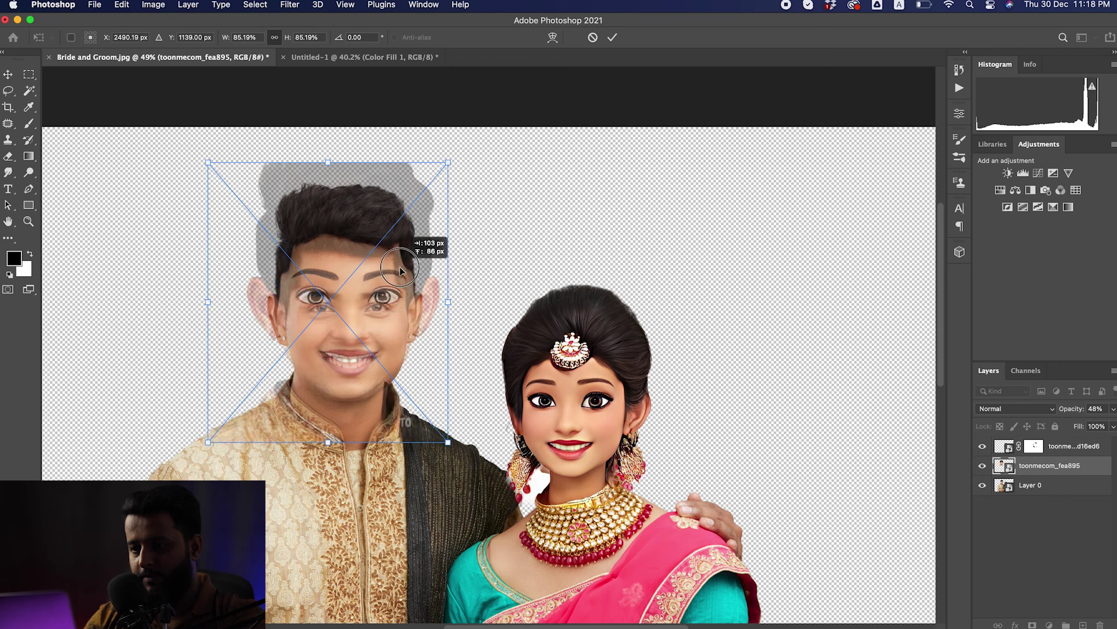
left_click_drag(454, 168, 438, 182)
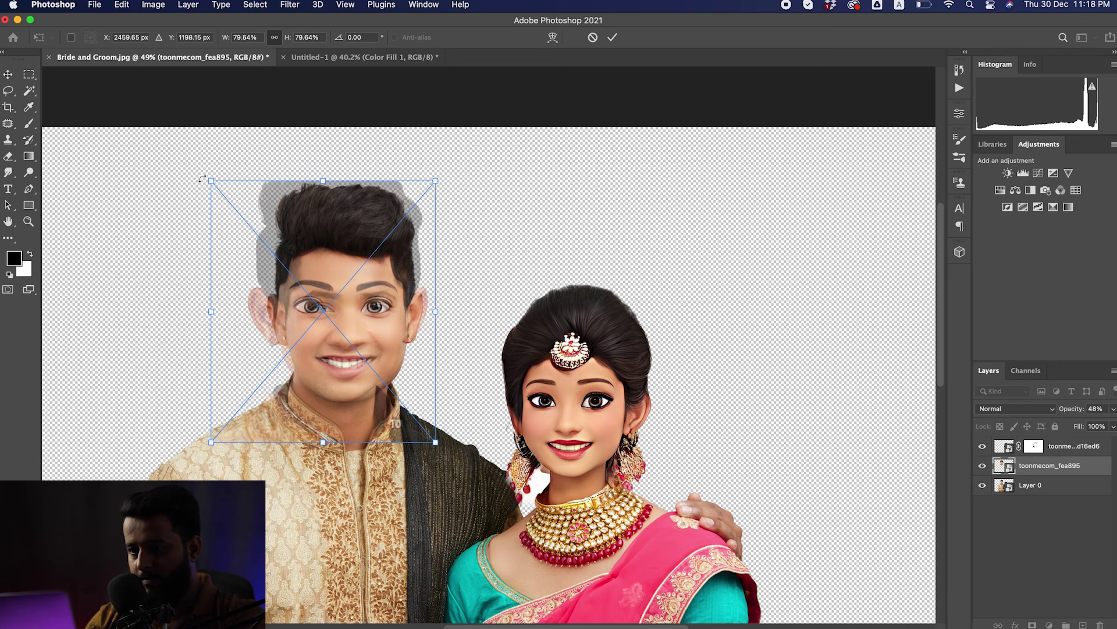
left_click_drag(210, 181, 225, 190)
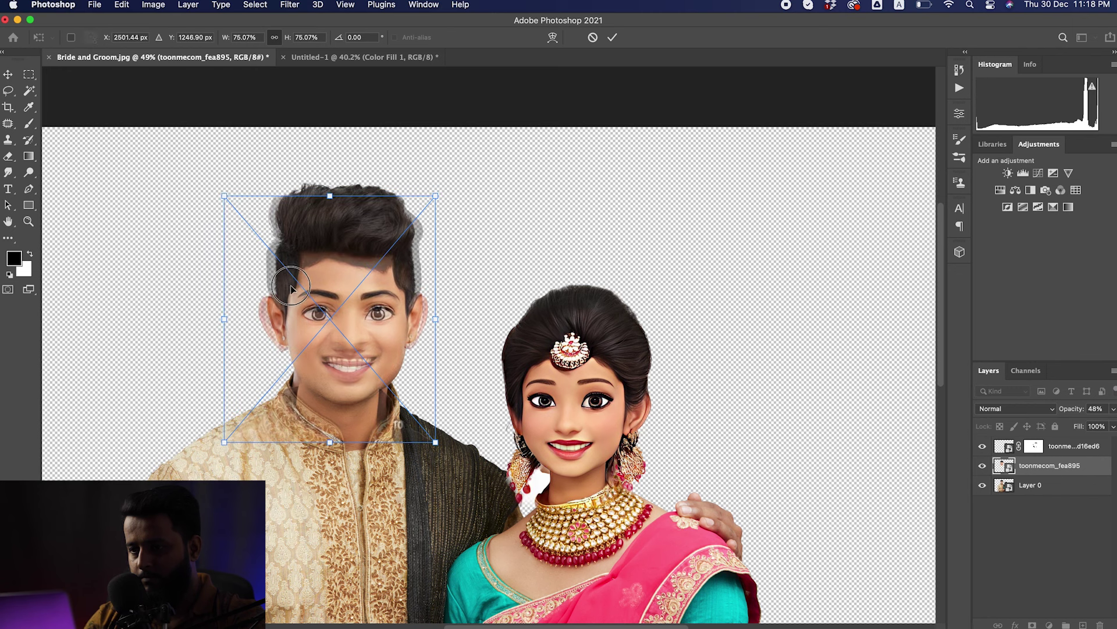
left_click_drag(288, 297, 287, 282)
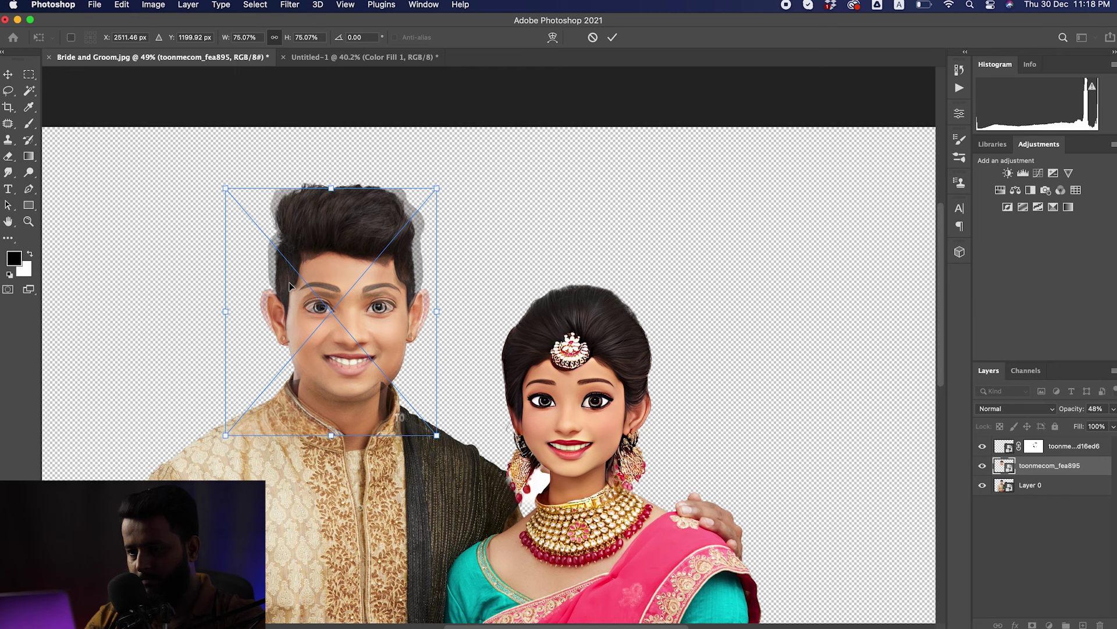
key("Return")
left_click(1113, 409)
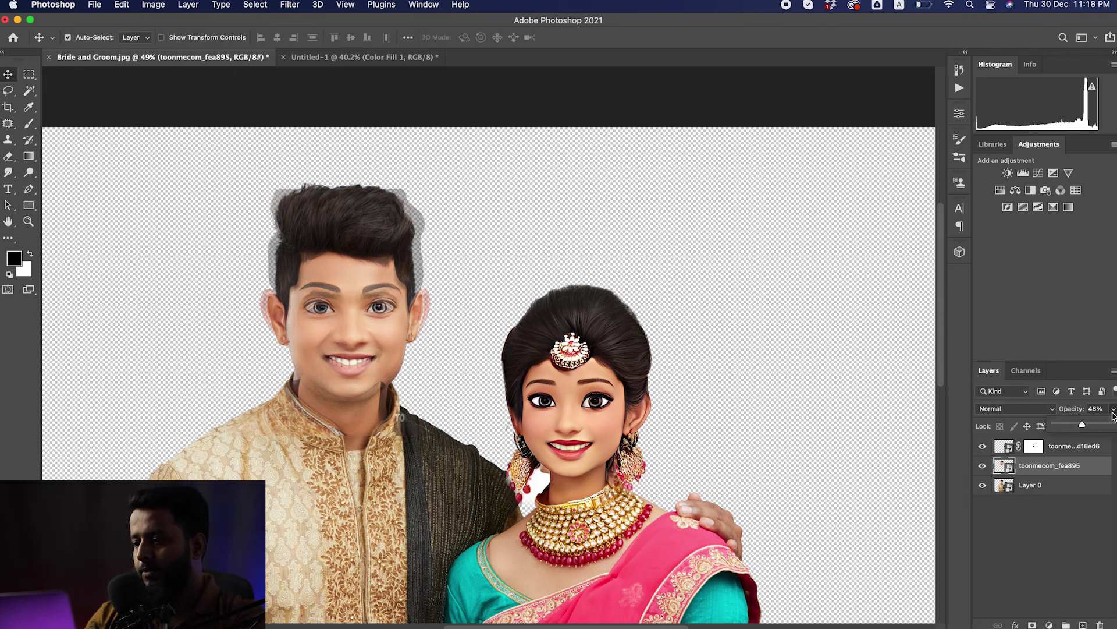
left_click(1033, 624)
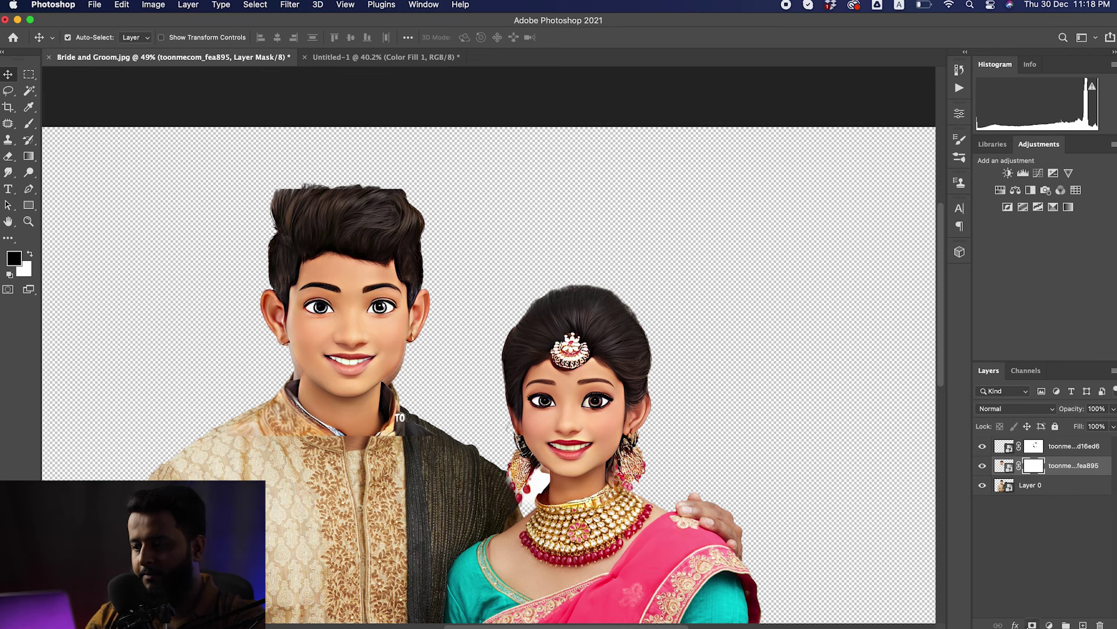
key("b")
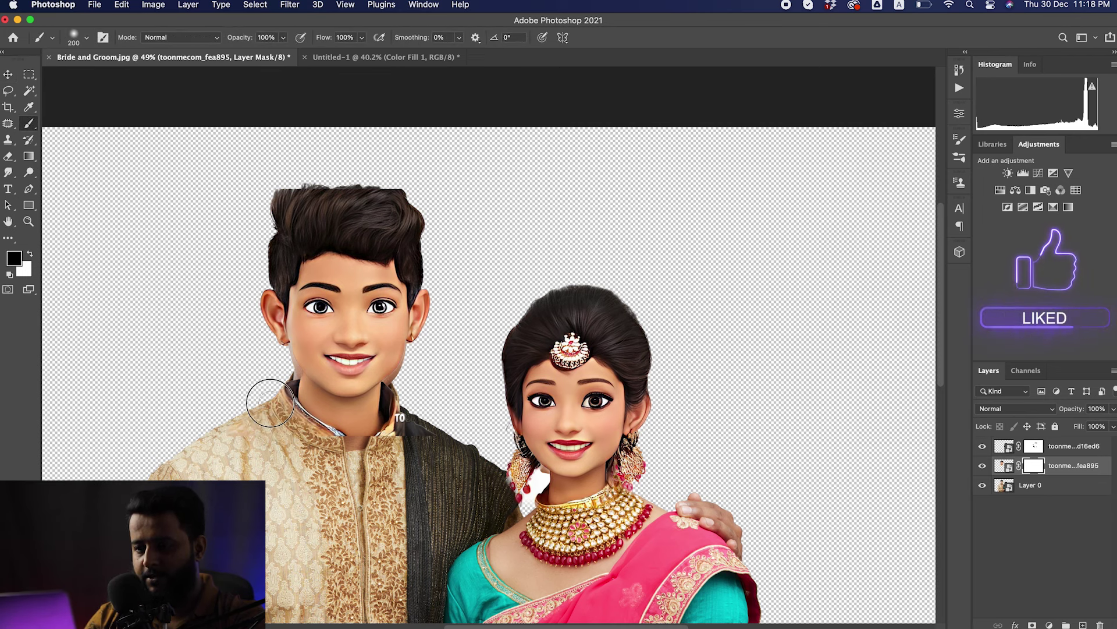
Paint the mask to reveal the real embroidered collar and remove the TO watermark at the shawl.
left_click_drag(333, 463, 361, 463)
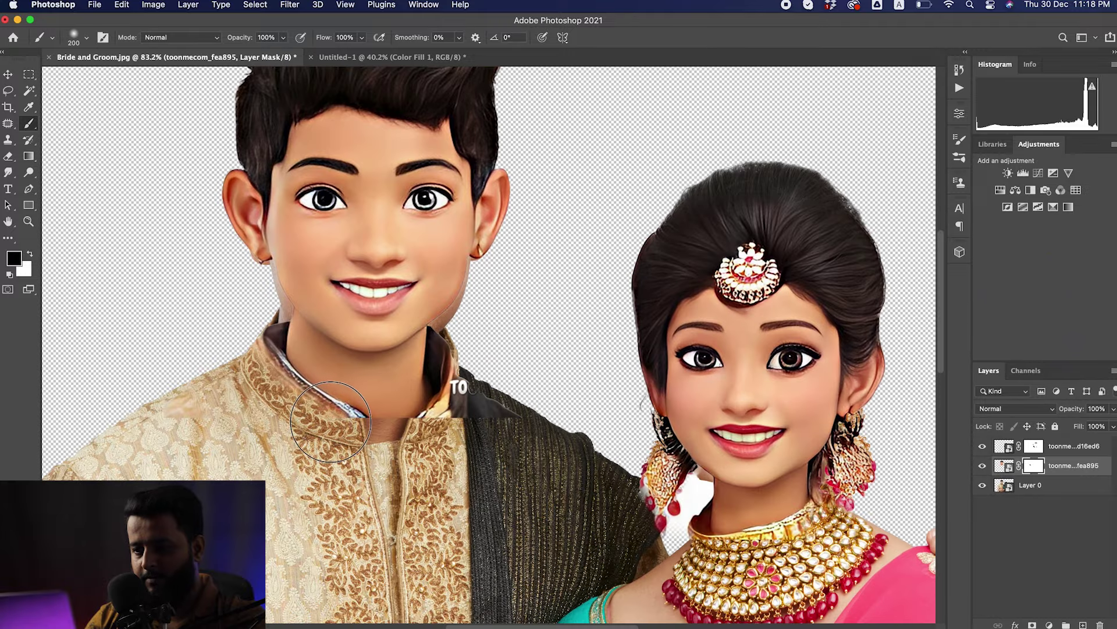
left_click_drag(344, 422, 306, 412)
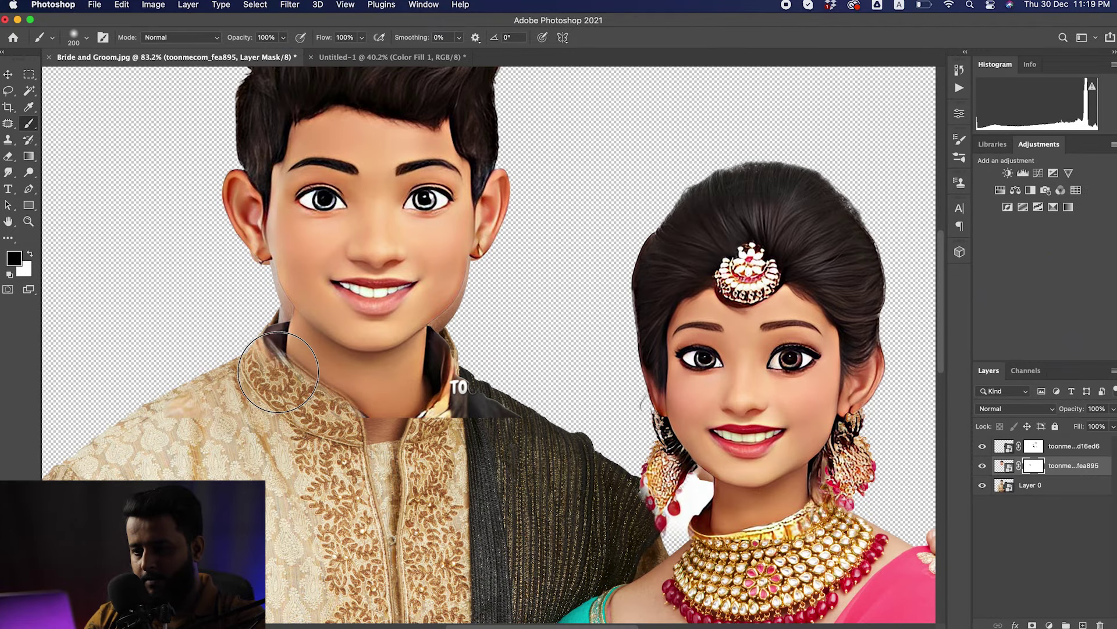
left_click_drag(446, 407, 471, 383)
scroll(470, 383, "down", 3)
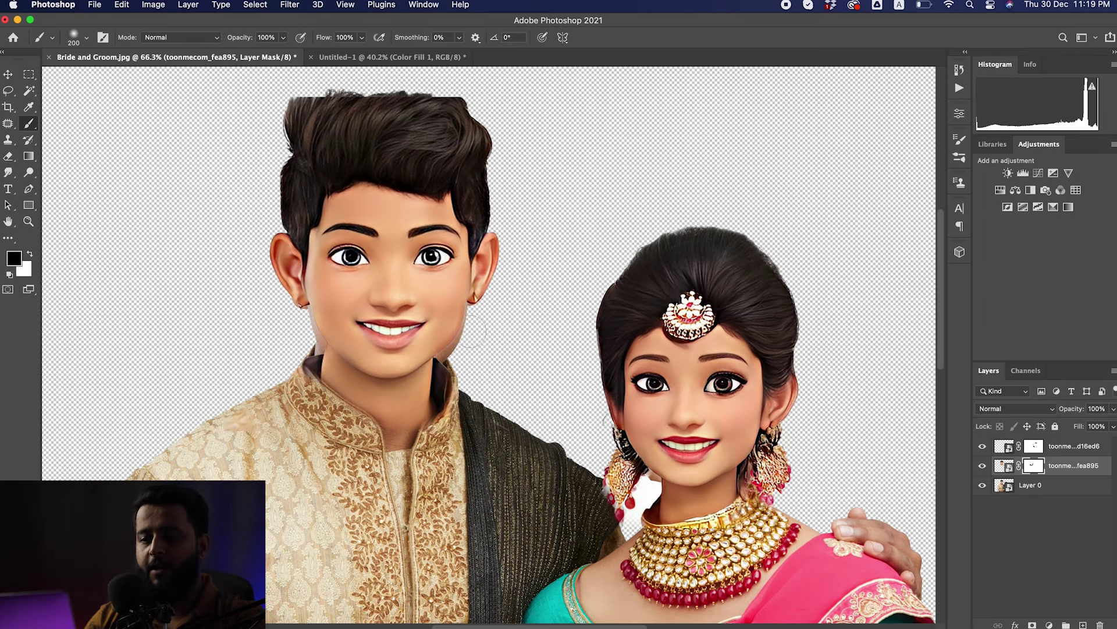
Enlarge the cartoon groom head to about 107% and shift it down and right.
key("v")
key("ctrl+t")
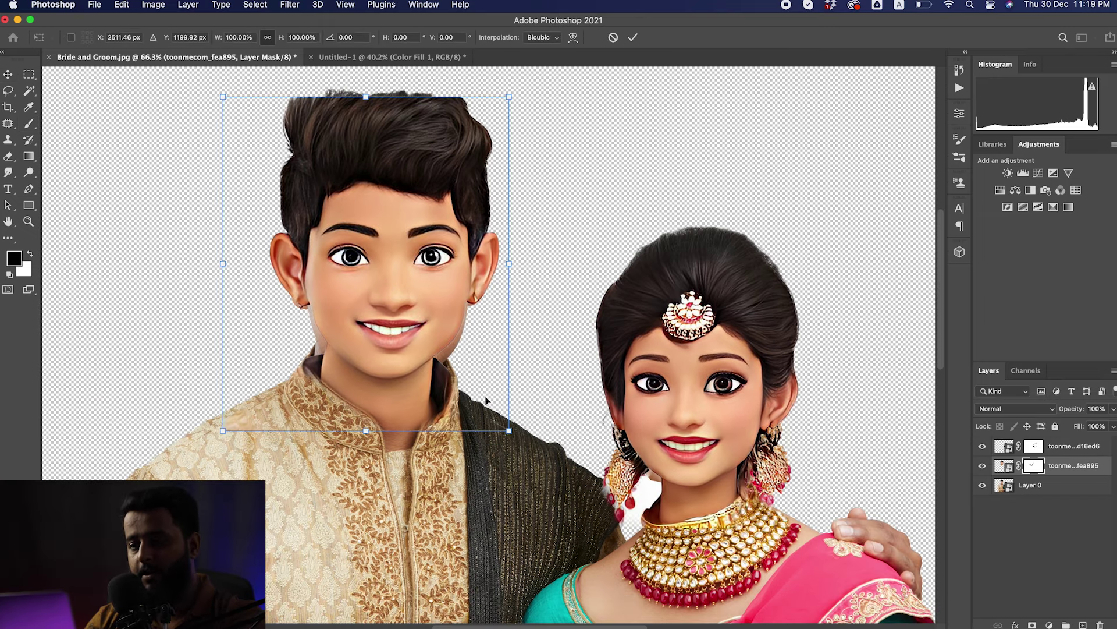
left_click_drag(508, 430, 518, 442)
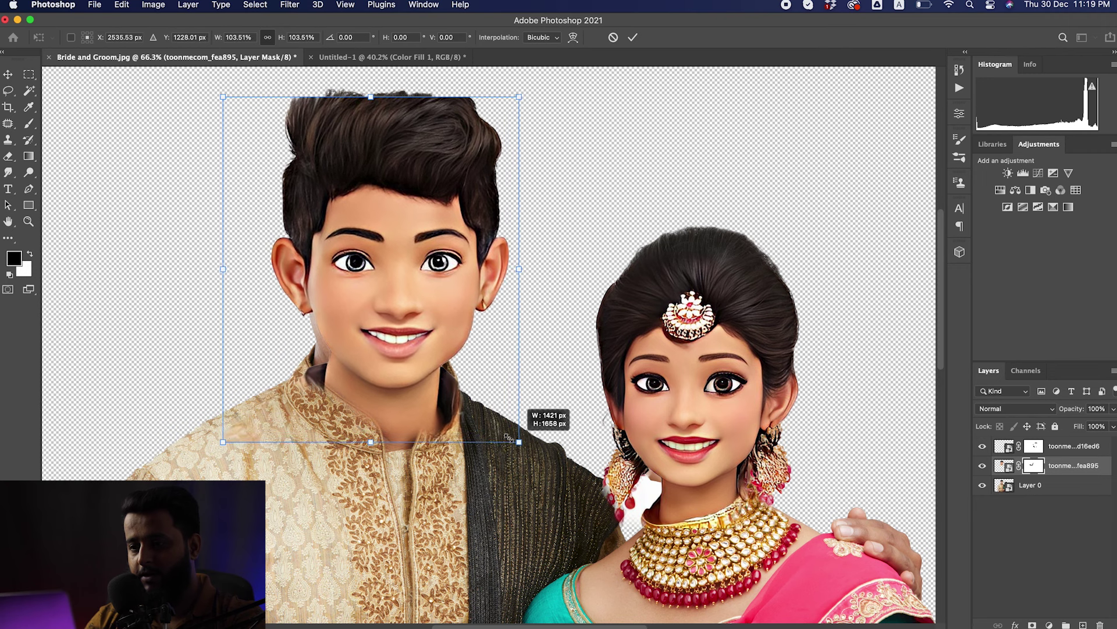
left_click_drag(219, 444, 204, 424)
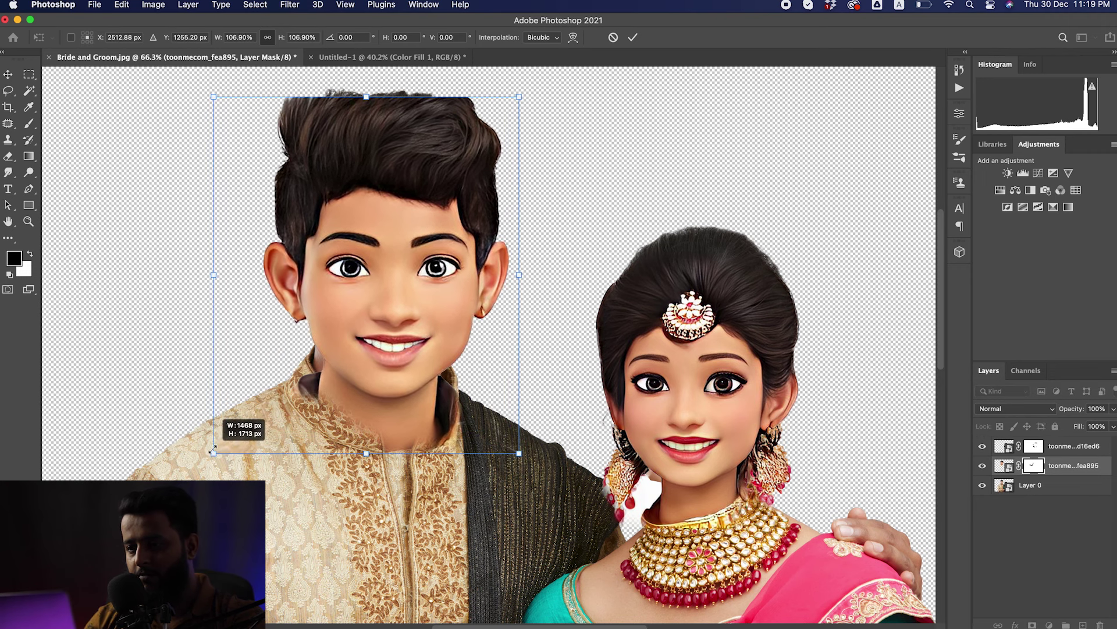
left_click_drag(374, 318, 378, 340)
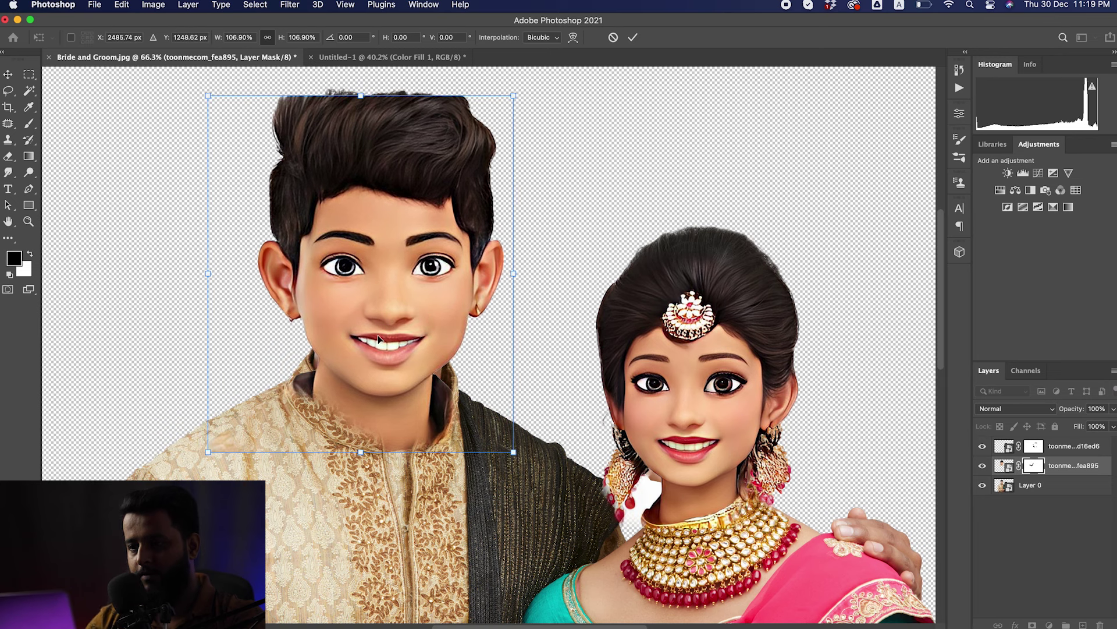
key("Return")
Paint the mask to hide the neck shadow and bring back the embroidered collar.
key("b")
left_click_drag(293, 408, 295, 384)
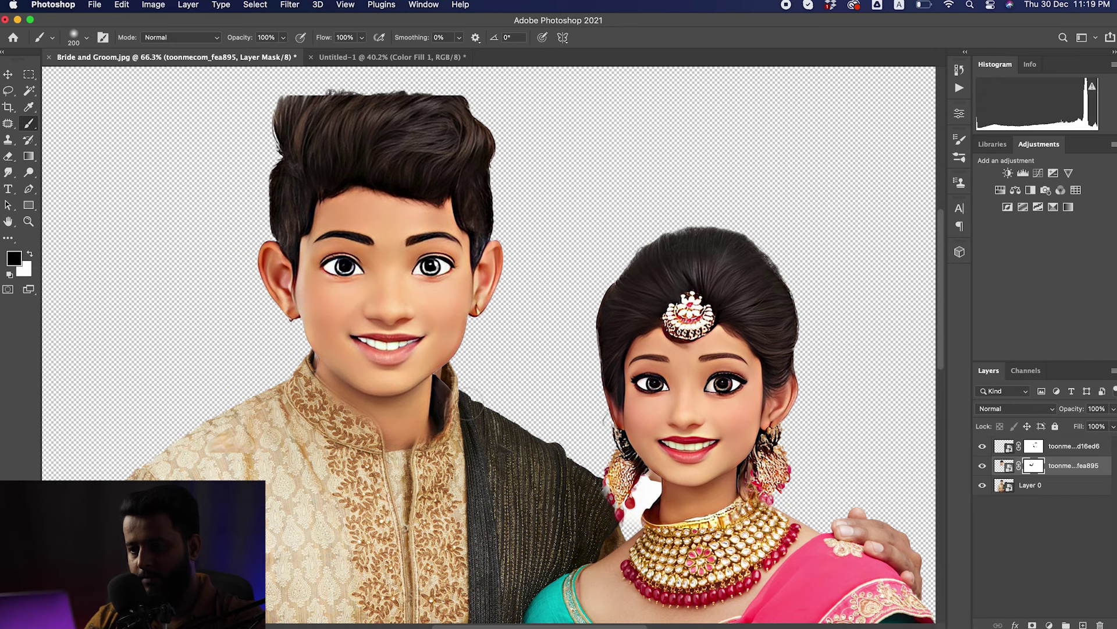
mouse_move(450, 416)
left_mouse_down()
mouse_move(477, 325)
mouse_move(510, 323)
left_mouse_up()
mouse_move(474, 259)
left_mouse_down()
mouse_move(477, 276)
mouse_move(474, 256)
left_mouse_up()
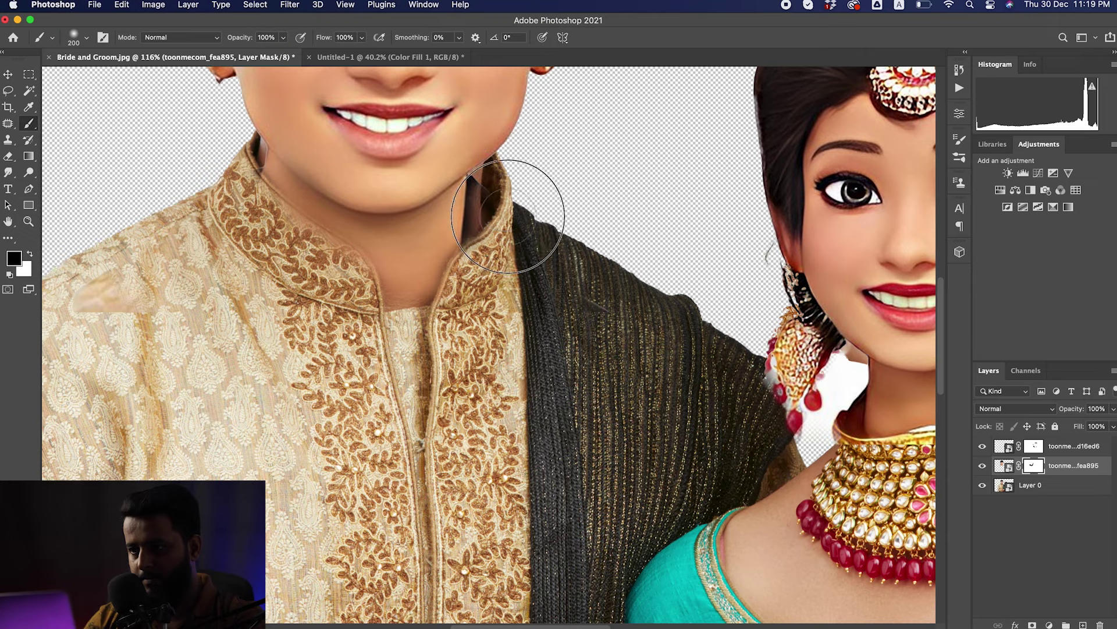
mouse_move(500, 249)
left_mouse_down()
mouse_move(466, 248)
mouse_move(503, 243)
left_mouse_up()
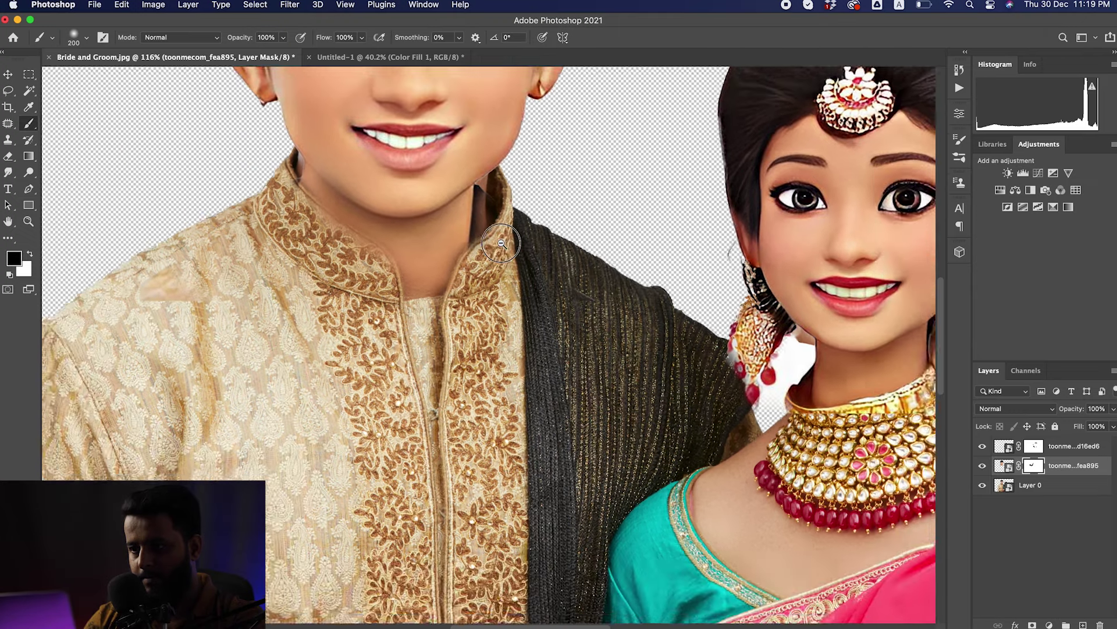
Transform the head's mask, skewing its edge slightly to the right.
key("ctrl+t")
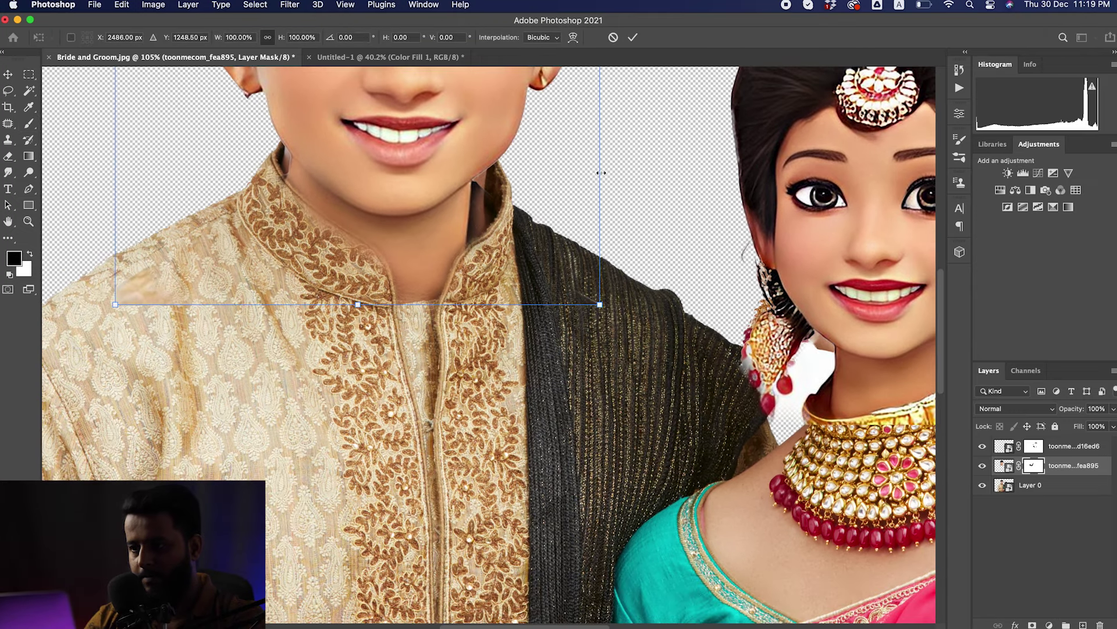
left_click_drag(599, 303, 613, 302)
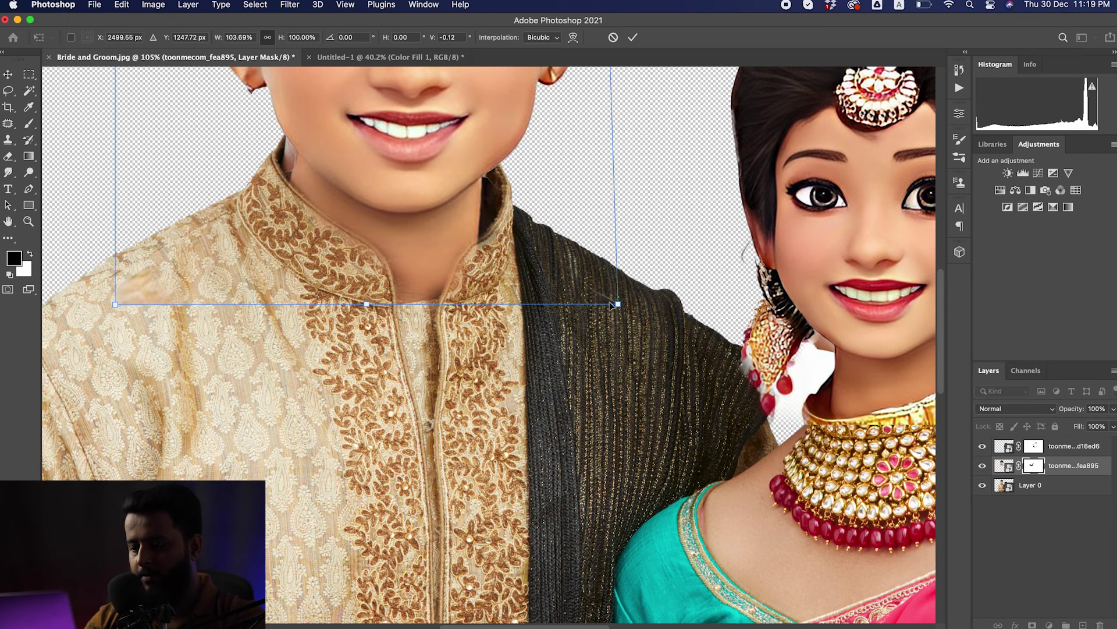
key("Return")
key("b")
key("ctrl+0")
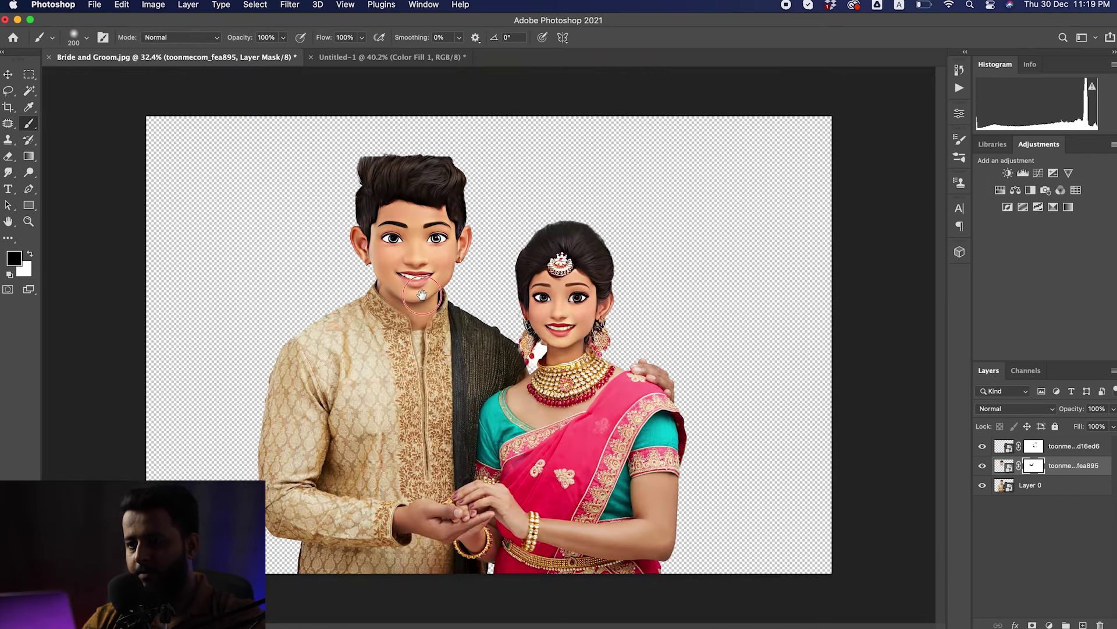
Paint black on the groom layer mask, resizing the brush, to remove grey fuzz above his hair.
scroll(410, 298, "up", 2)
scroll(409, 298, "up", 1)
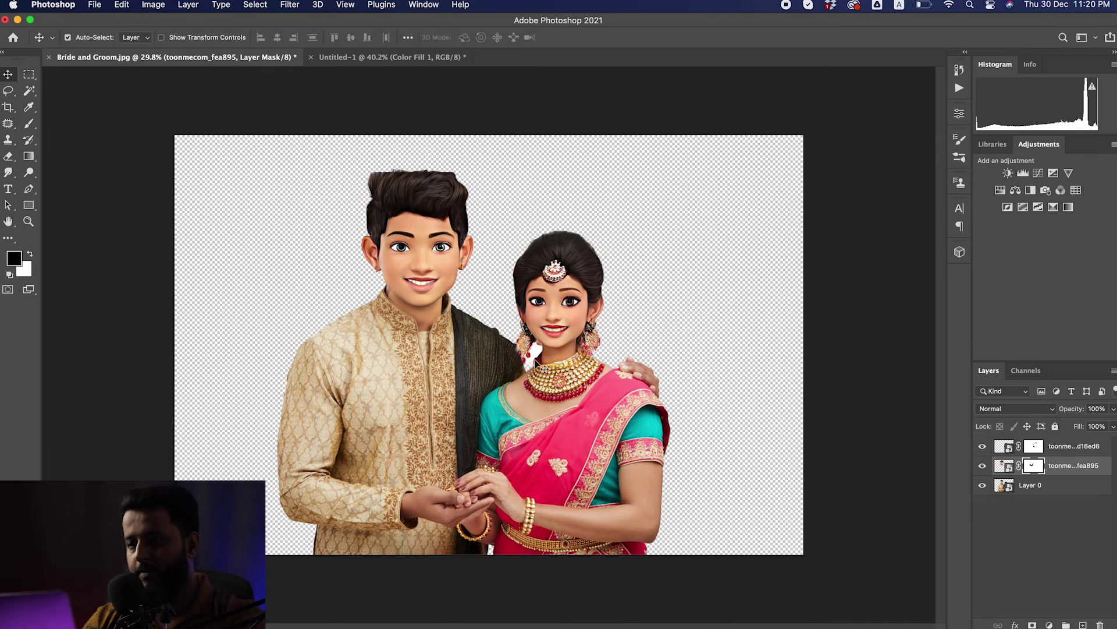
left_click(431, 170)
key("b")
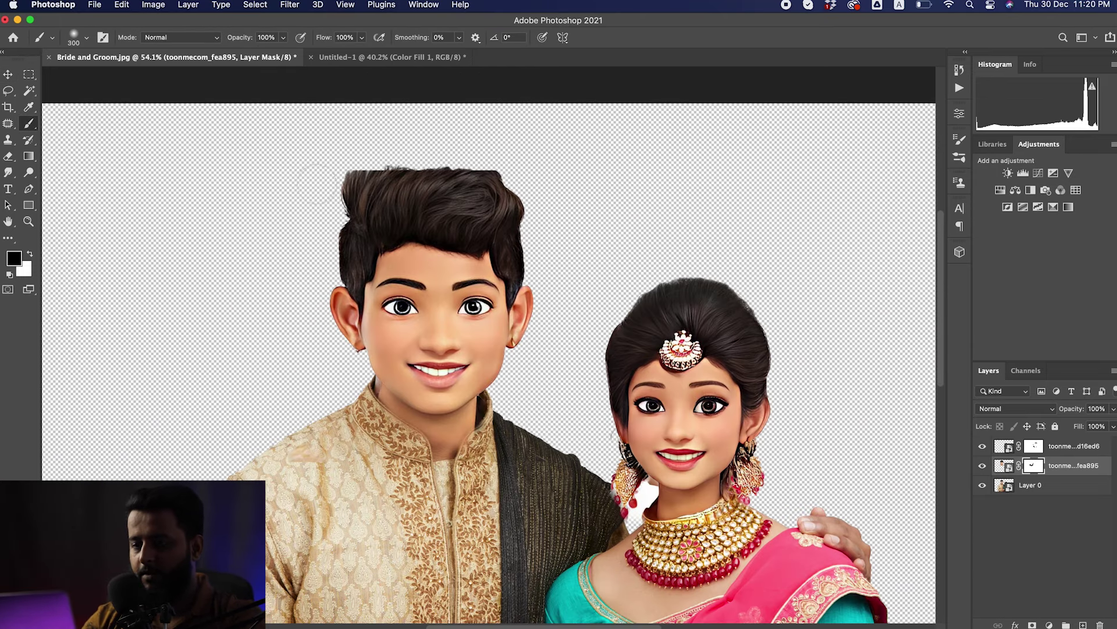
key("bracketright")
key("bracketright")
mouse_move(336, 171)
left_mouse_down()
mouse_move(327, 176)
mouse_move(344, 200)
left_mouse_up()
key("bracketleft")
key("bracketleft")
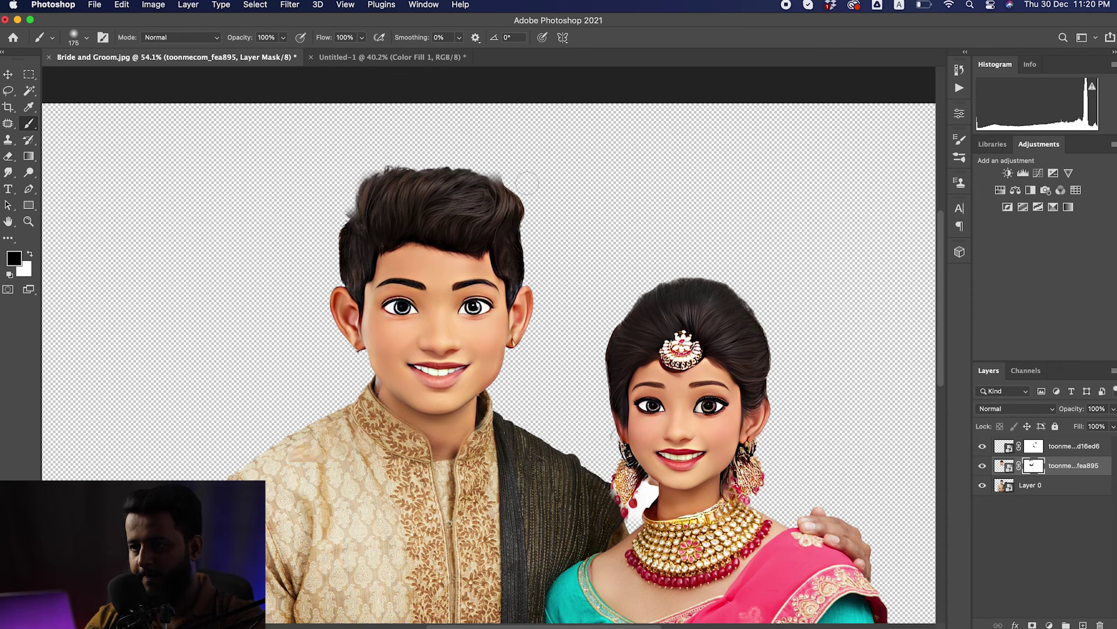
left_click_drag(494, 163, 506, 167)
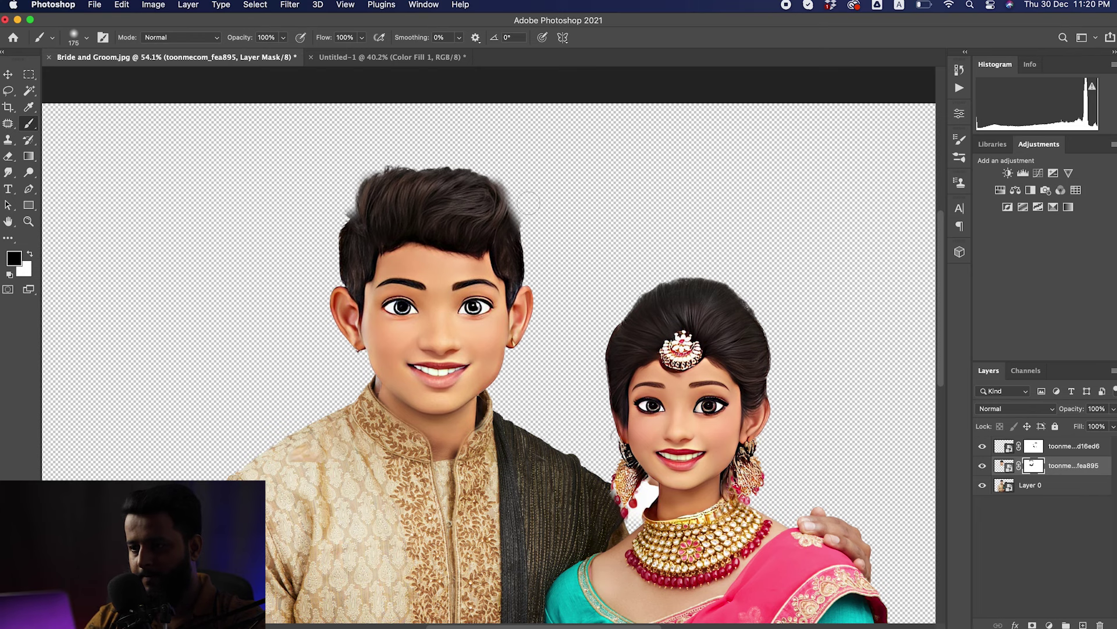
scroll(536, 204, "up", 2)
scroll(535, 201, "up", 2)
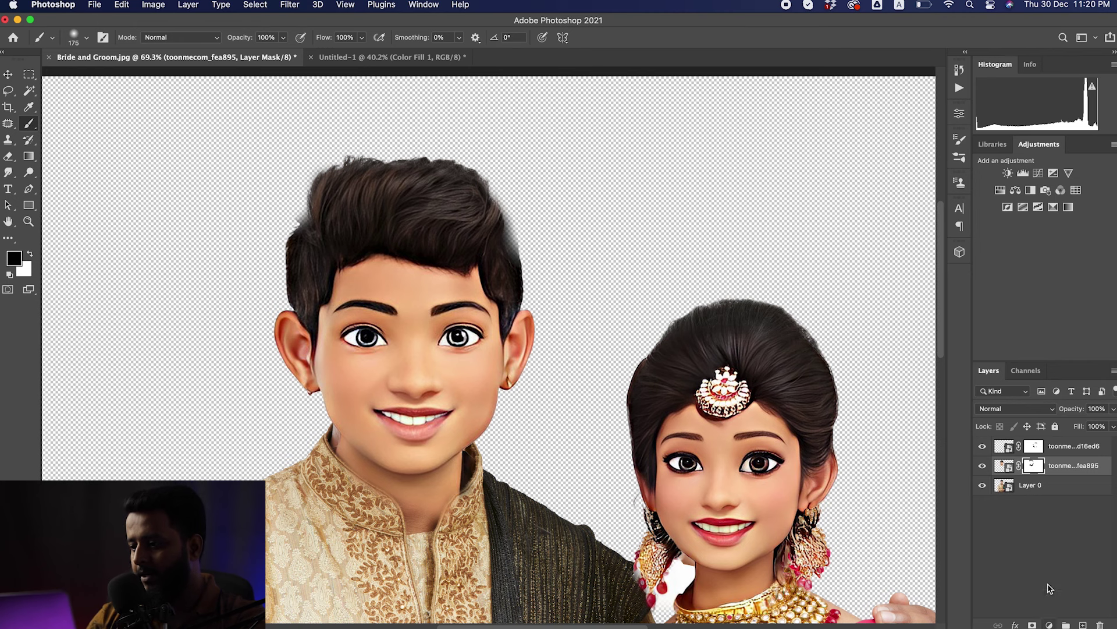
left_click(1048, 485)
Add a white Solid Color fill layer and move it below Layer 0.
left_click(1049, 624)
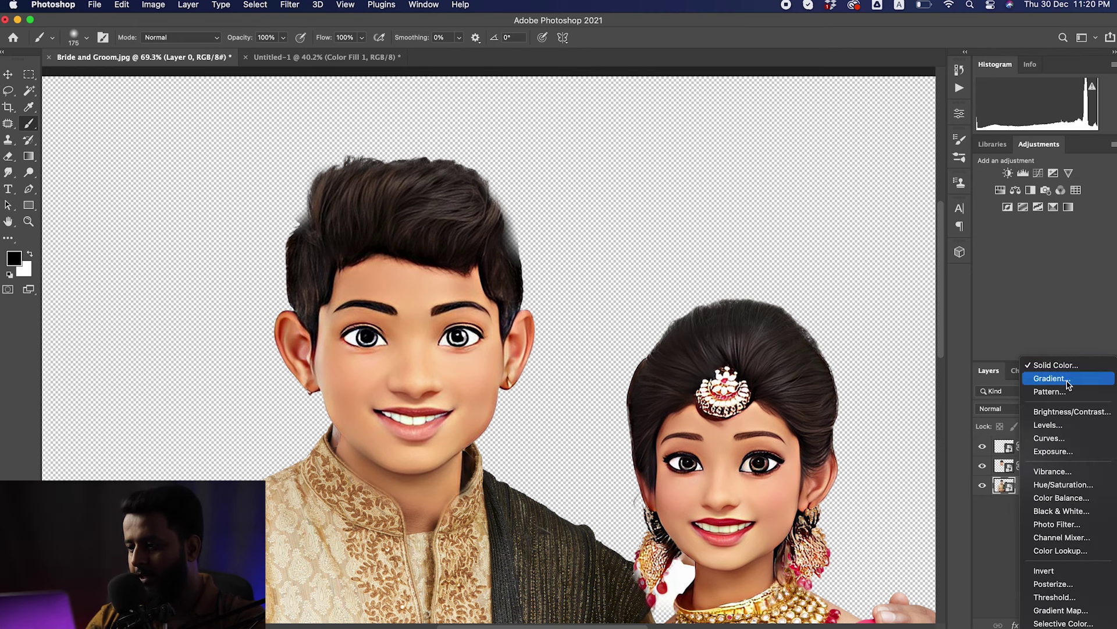
left_click(1058, 366)
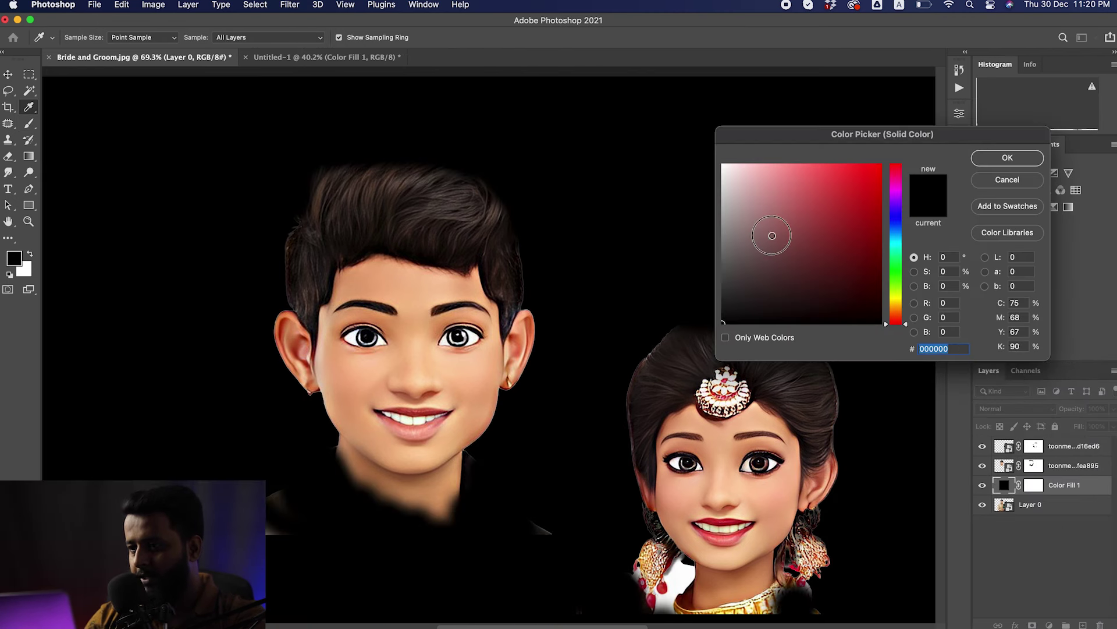
left_click_drag(772, 235, 672, 95)
left_click(1007, 159)
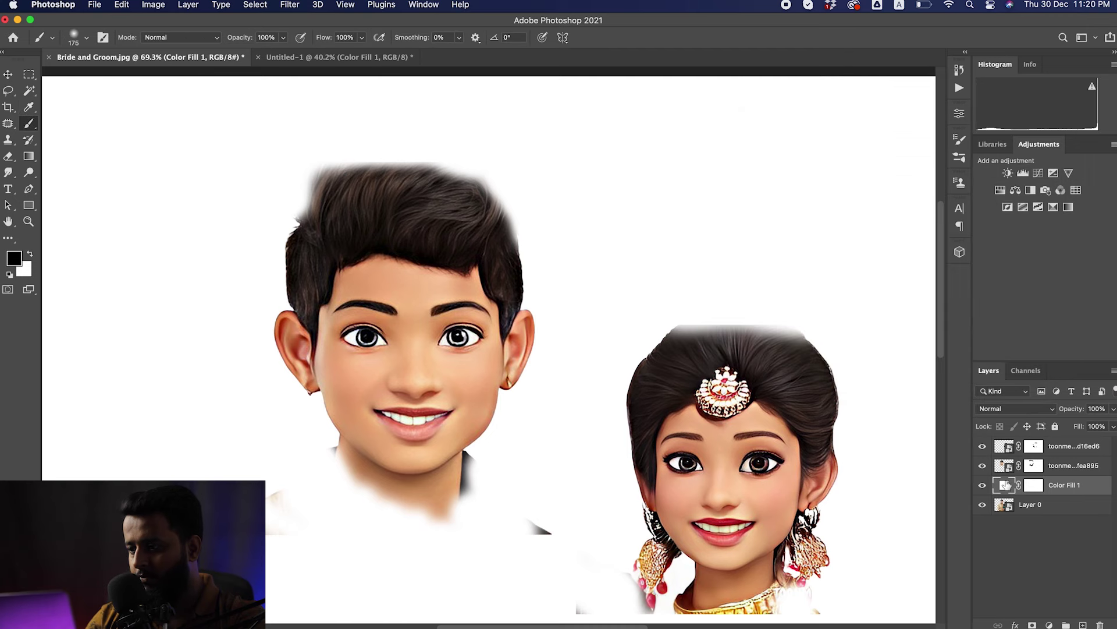
left_click_drag(1005, 483, 1005, 513)
Paint white on the groom layer's mask to restore hidden hair along his edge.
scroll(535, 223, "up", 3)
scroll(544, 215, "up", 3)
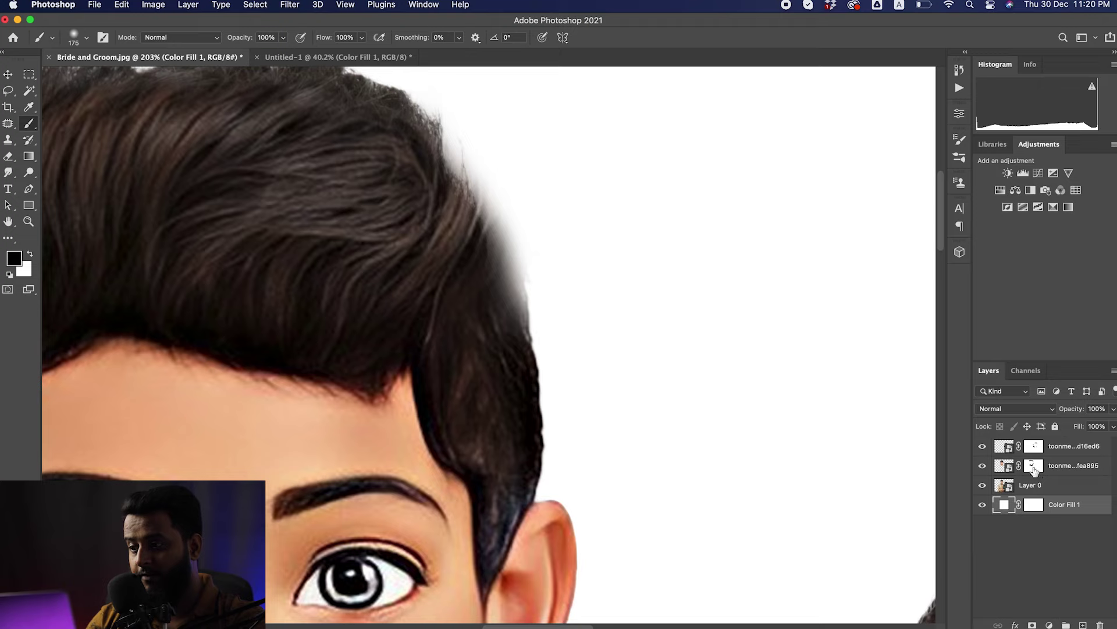
left_click(1034, 465)
left_click(31, 257)
key("bracketleft")
key("bracketleft")
key("bracketleft")
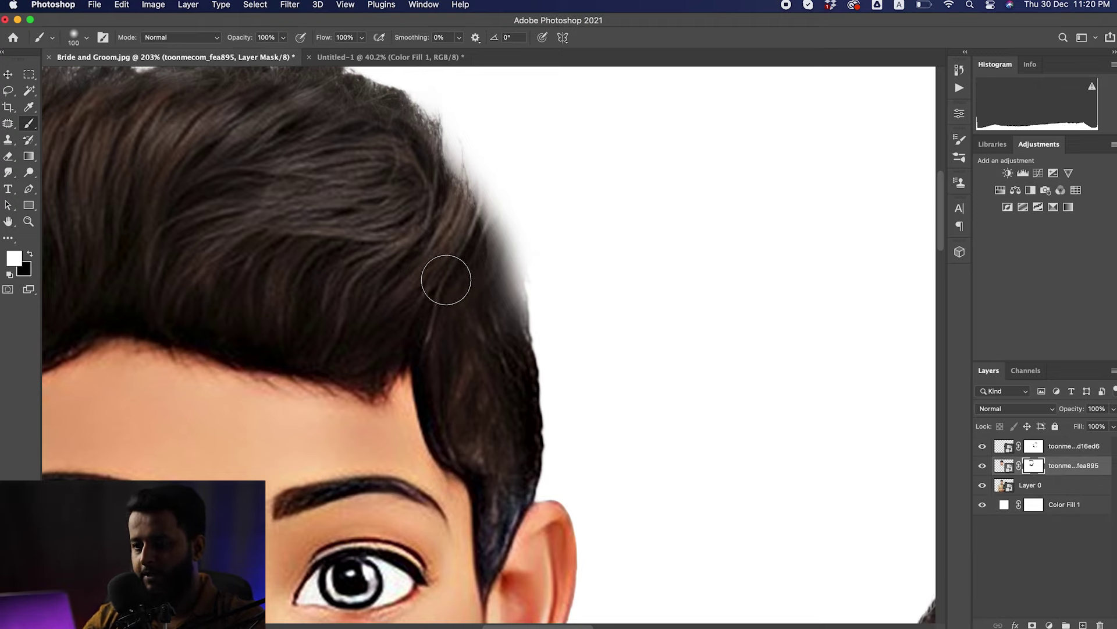
mouse_move(465, 237)
left_mouse_down()
mouse_move(488, 261)
mouse_move(485, 295)
left_mouse_up()
key("bracketleft")
key("bracketleft")
key("bracketleft")
left_click_drag(508, 349, 471, 265)
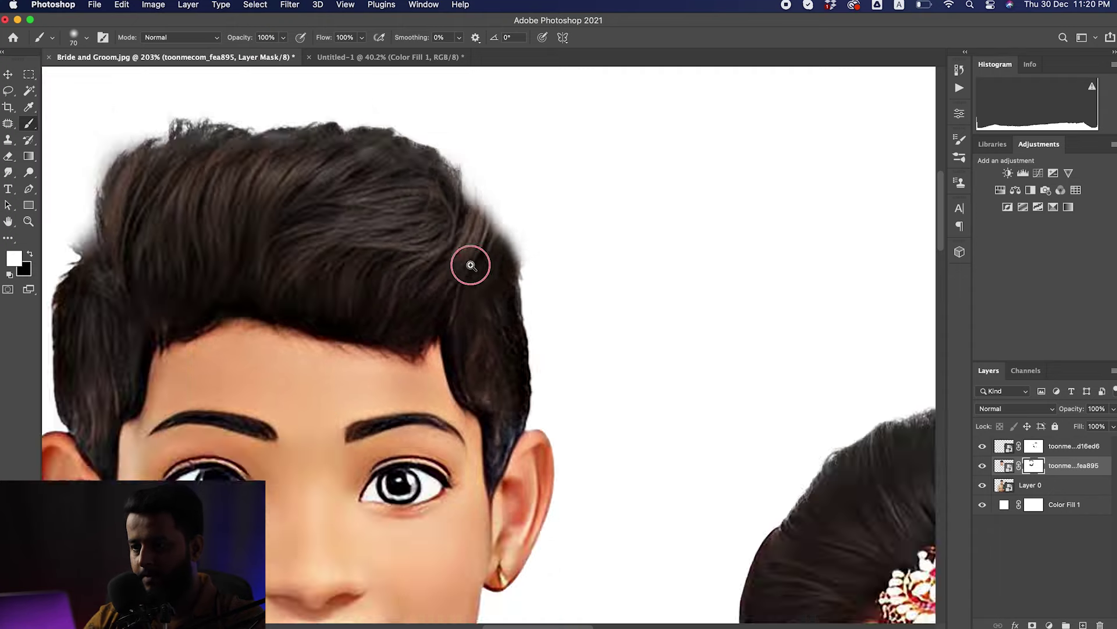
Paint black on the mask to hide the stray tuft at the groom's upper-left hair edge.
key("ctrl+0")
mouse_move(373, 149)
left_mouse_down()
mouse_move(433, 192)
mouse_move(429, 180)
left_mouse_up()
key("x")
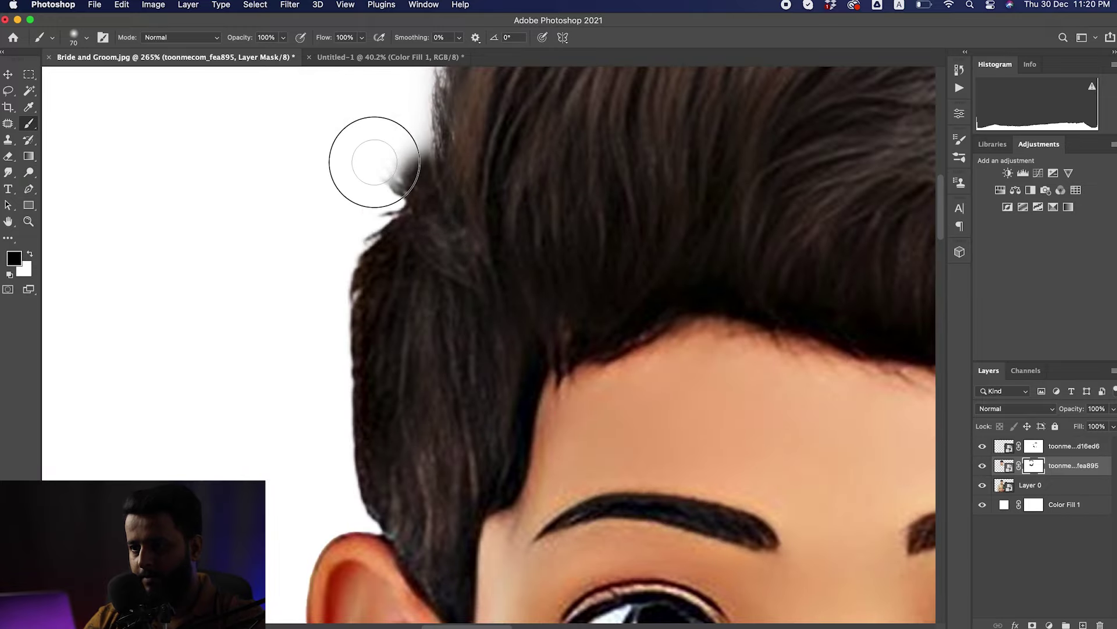
left_click_drag(374, 161, 387, 199)
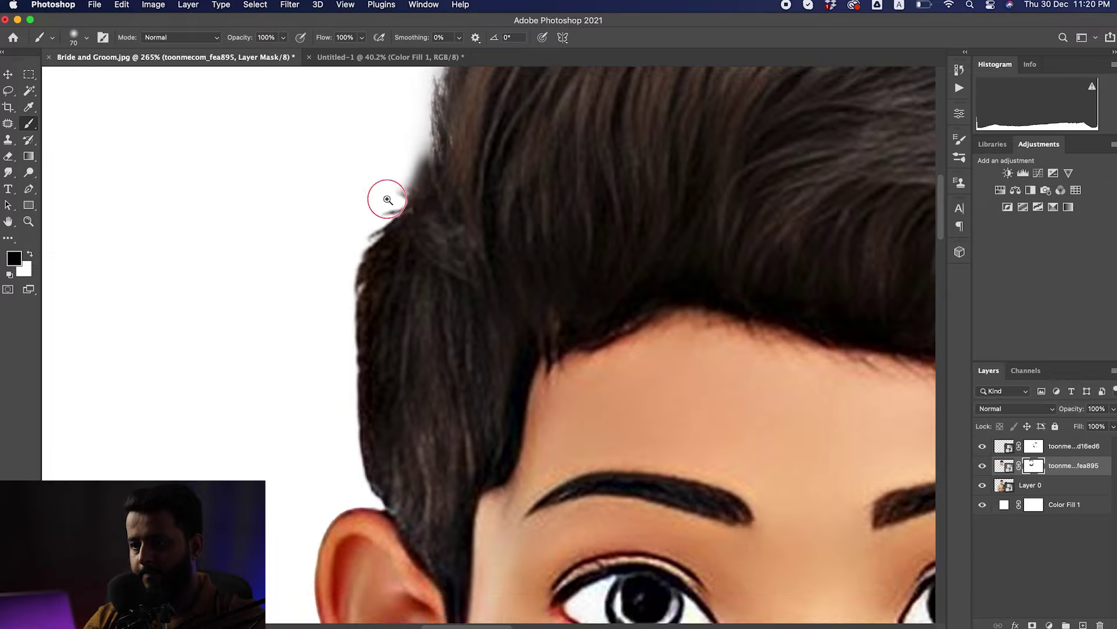
key("ctrl+0")
key("v")
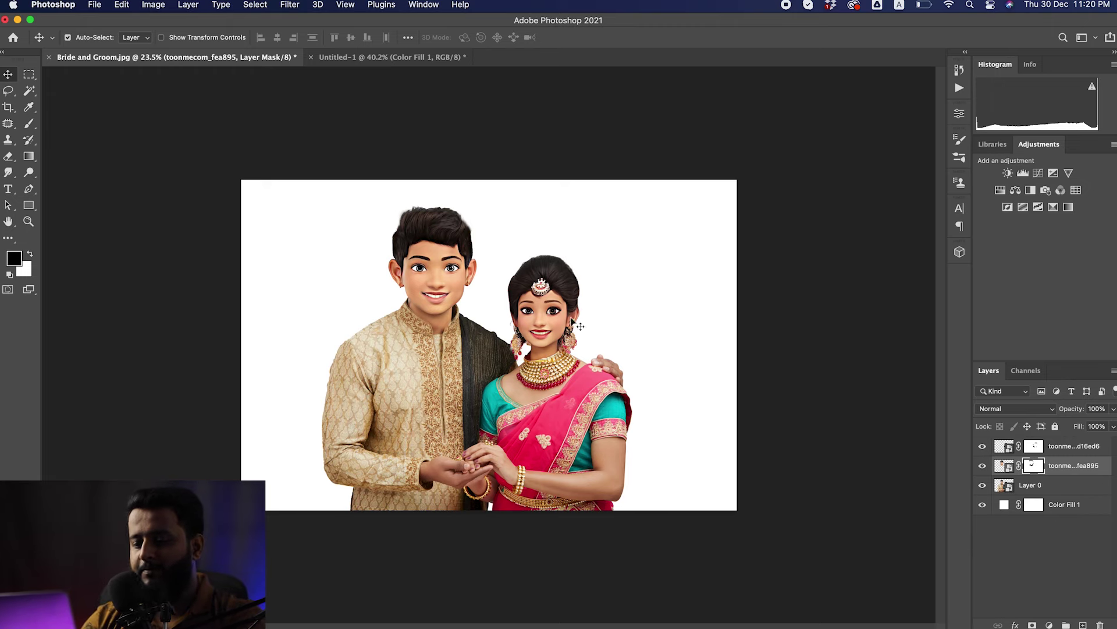
Group Layer 0 and both cartoon head layers, duplicate the group and hide the original Group 1.
left_click_drag(553, 300, 541, 305)
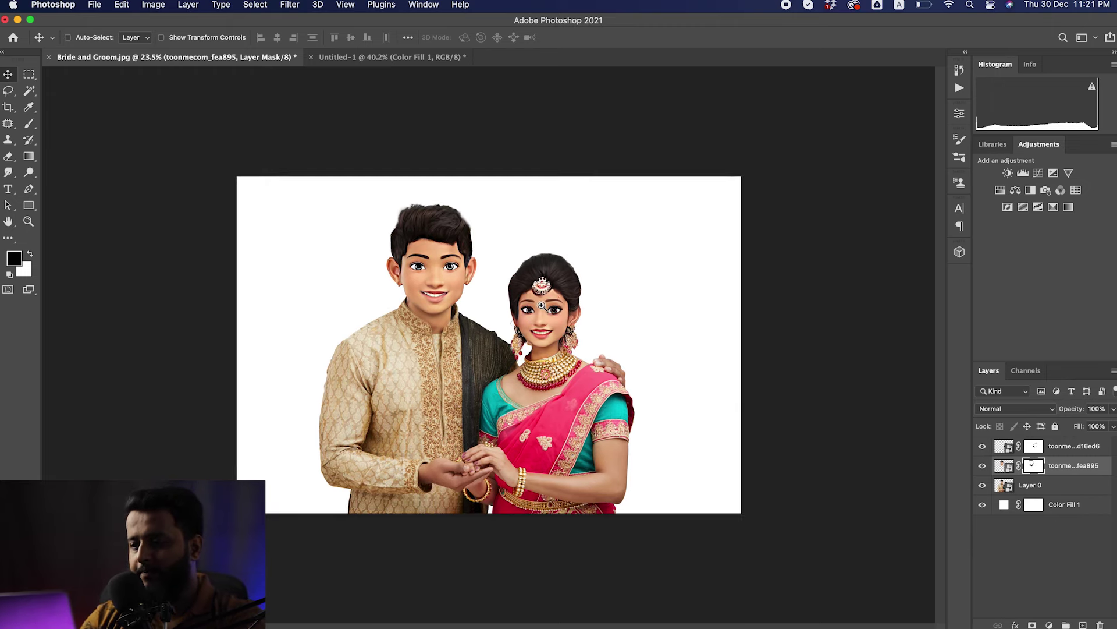
left_click(1032, 486)
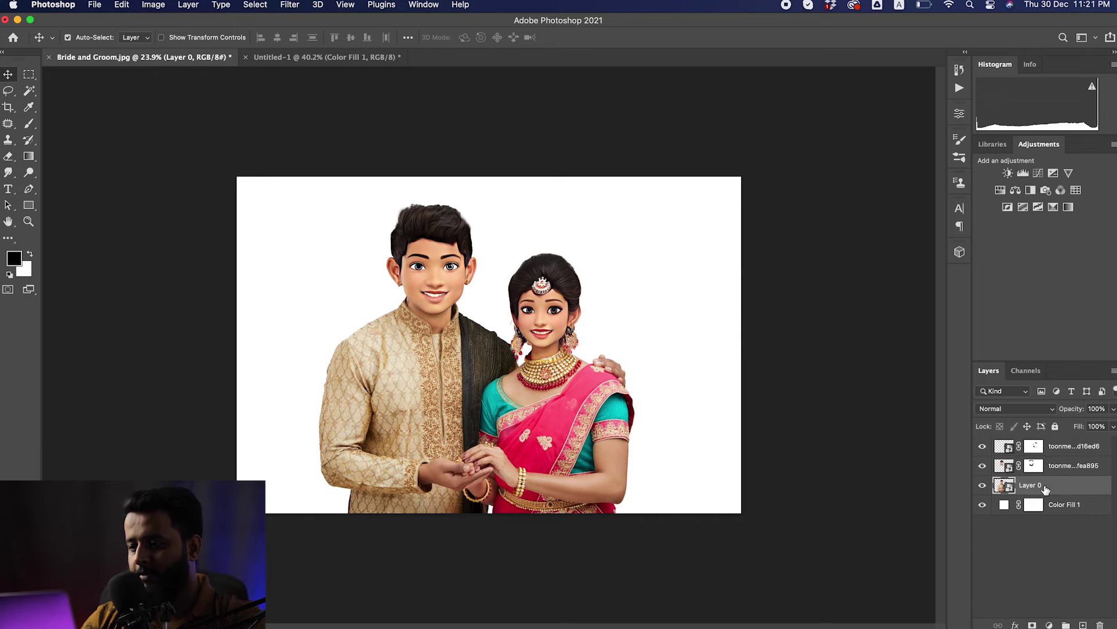
left_click(1070, 455, "shift")
key("ctrl+g")
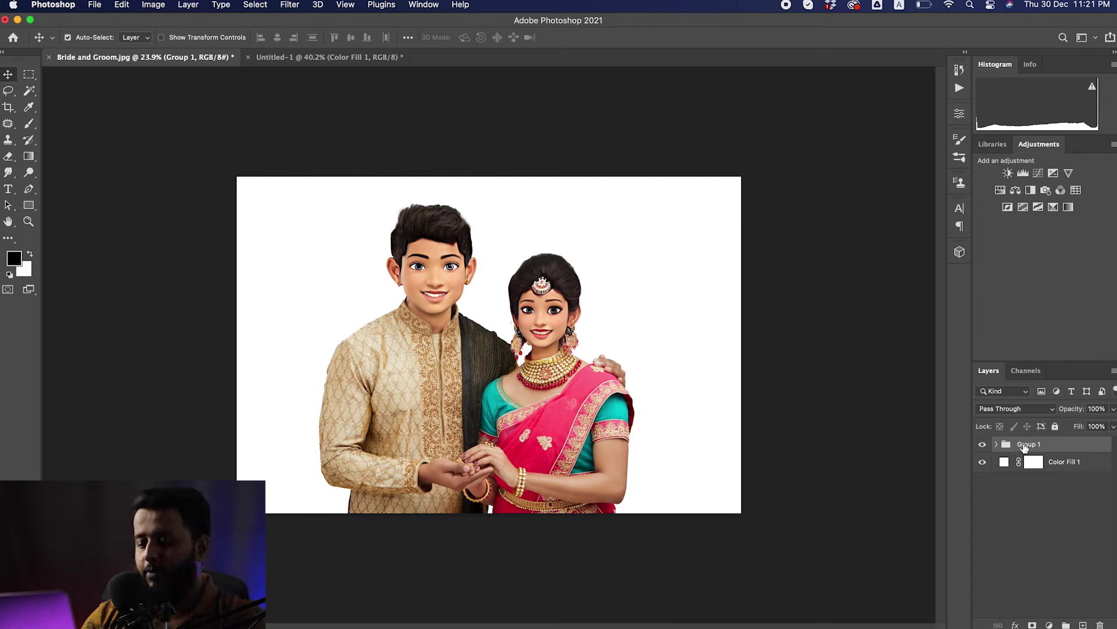
key("ctrl+j")
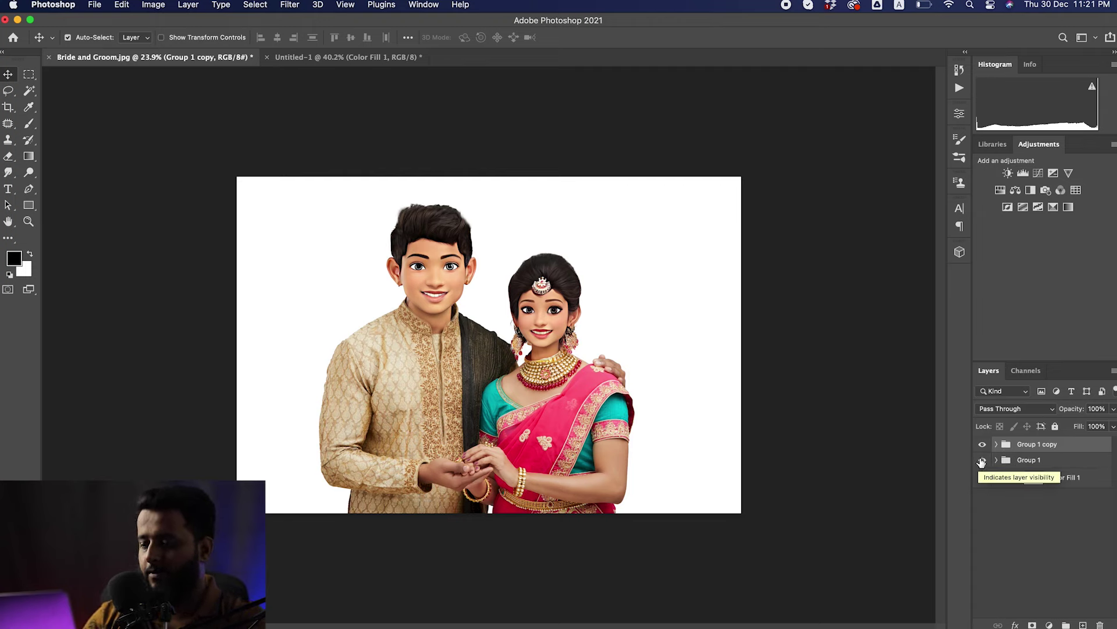
left_click(982, 460)
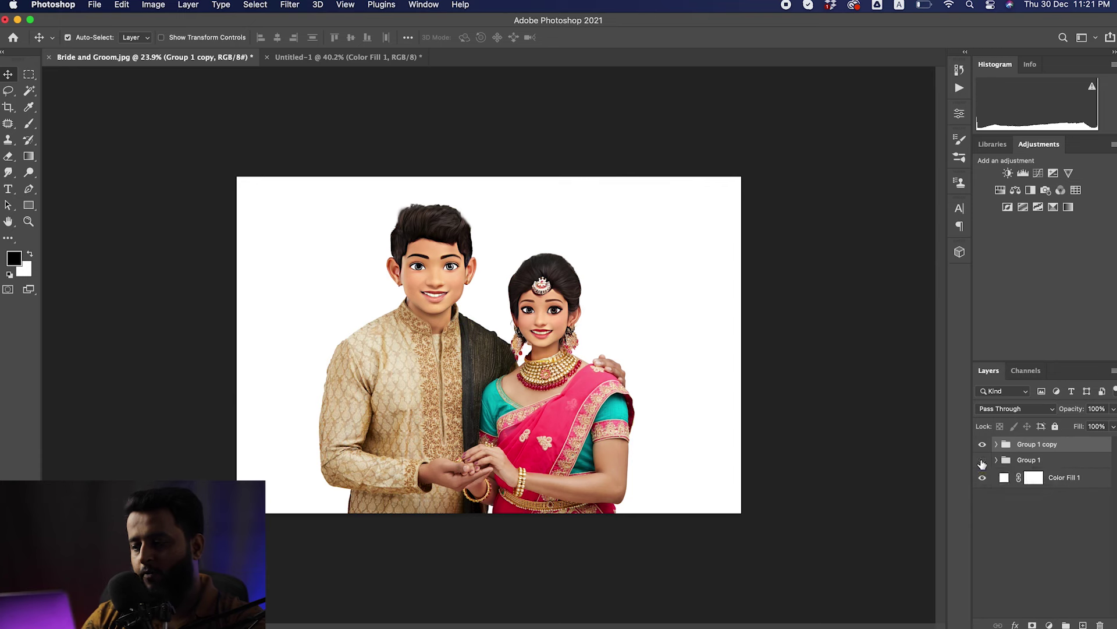
Convert Group 1 copy into a smart object.
right_click(1060, 448)
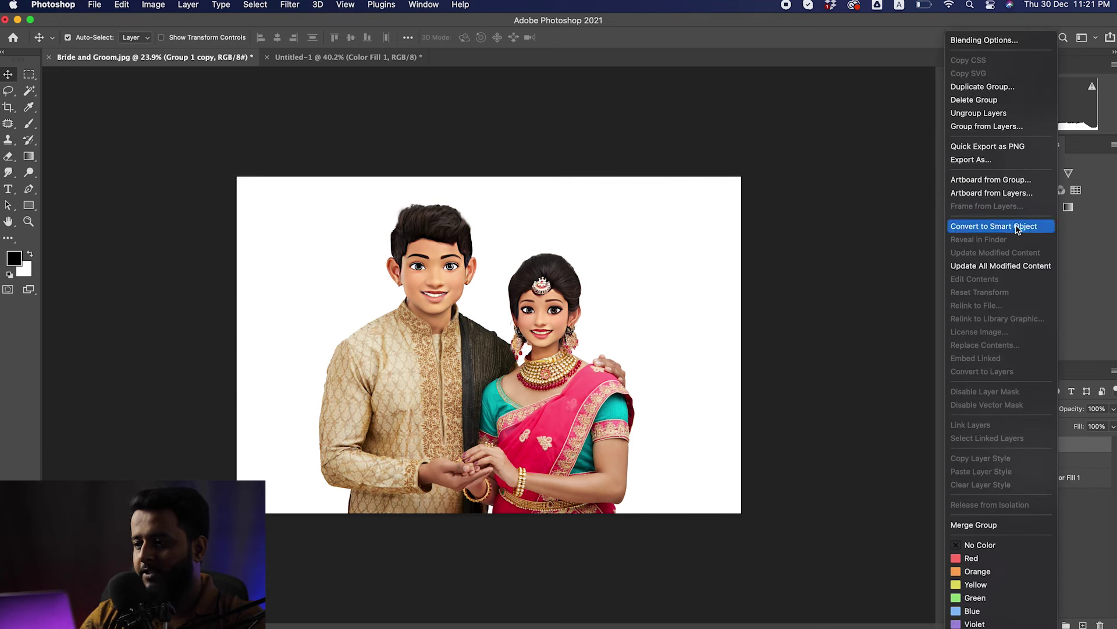
left_click(1016, 227)
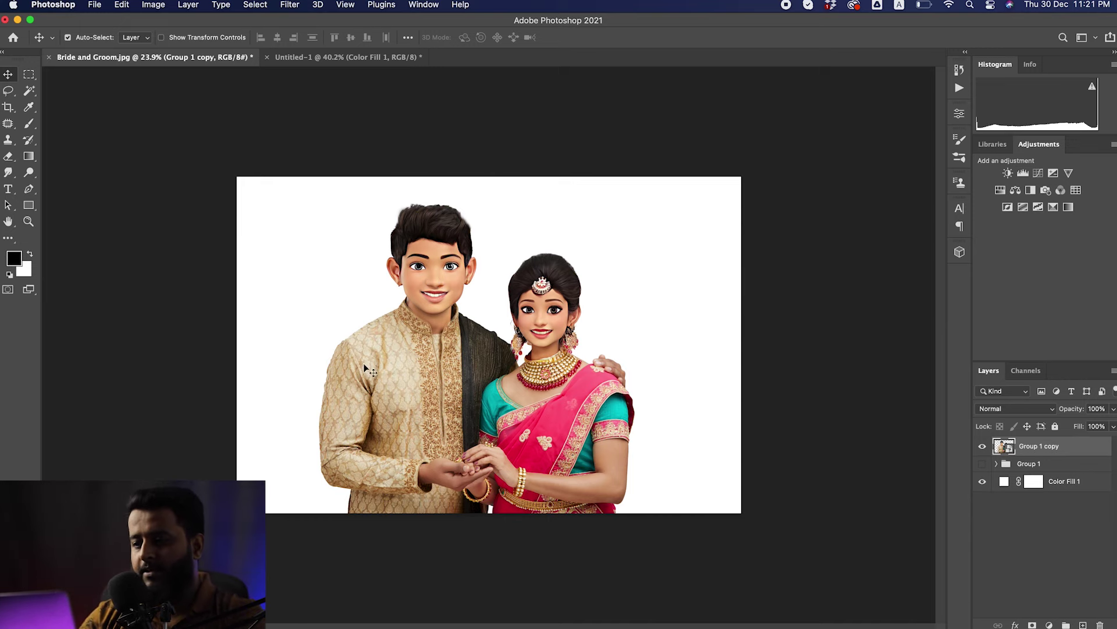
scroll(473, 340, "up", 2)
scroll(469, 315, "up", 2)
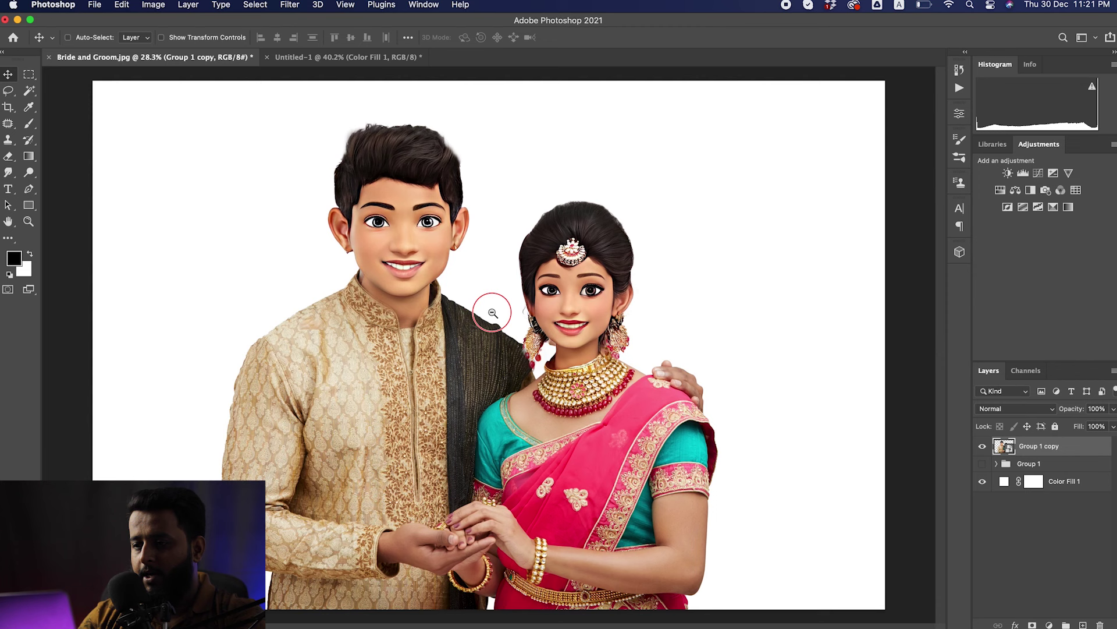
scroll(488, 312, "up", 2)
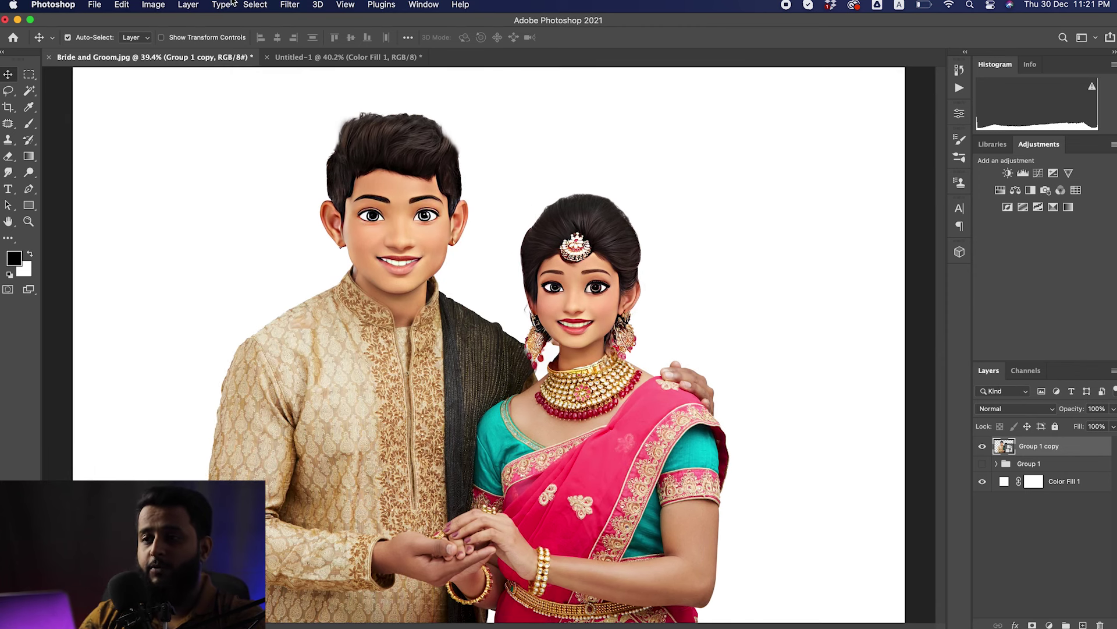
left_click(289, 11)
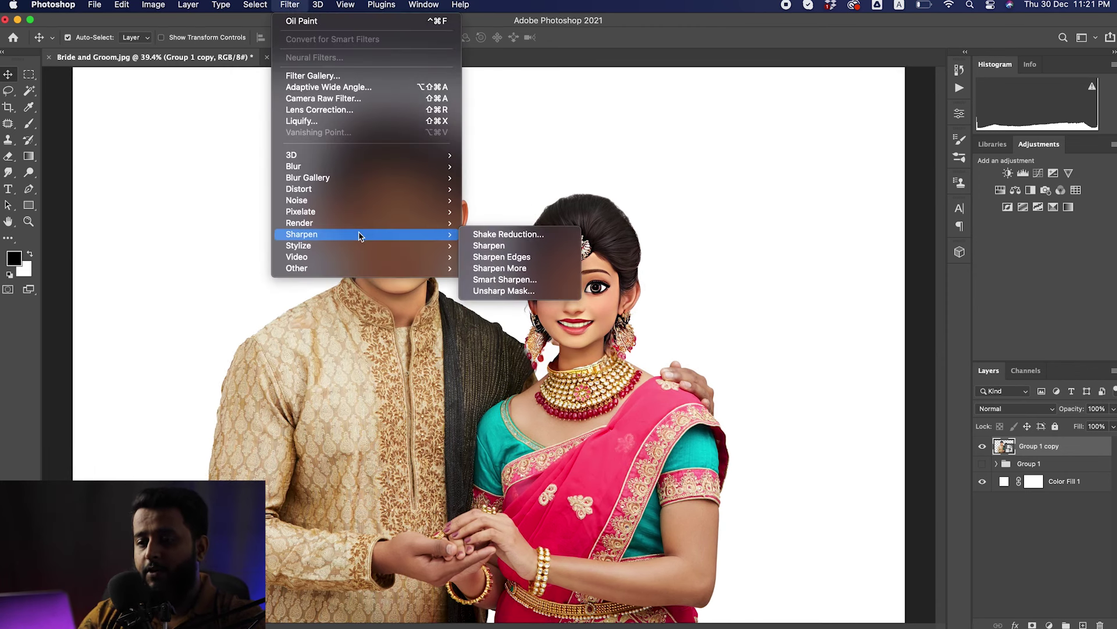
Apply Oil Paint to the smart object: Stylization 7.3, Cleanliness 5.3, Scale 7.3, Bristle Detail 8.2.
mouse_move(298, 246)
left_click(502, 291)
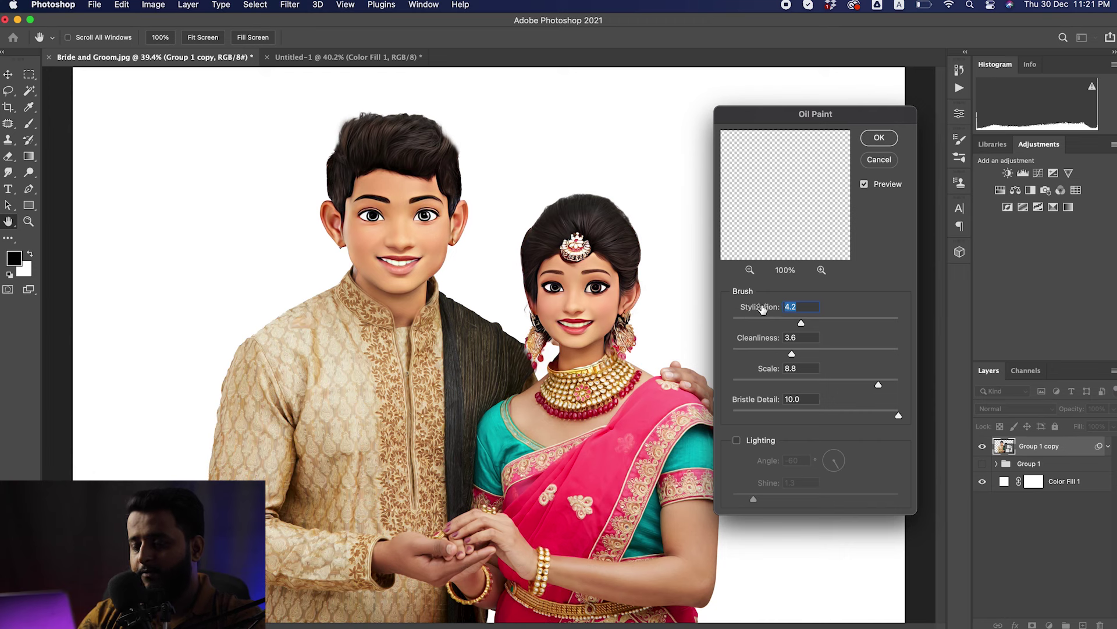
left_click_drag(802, 327, 824, 327)
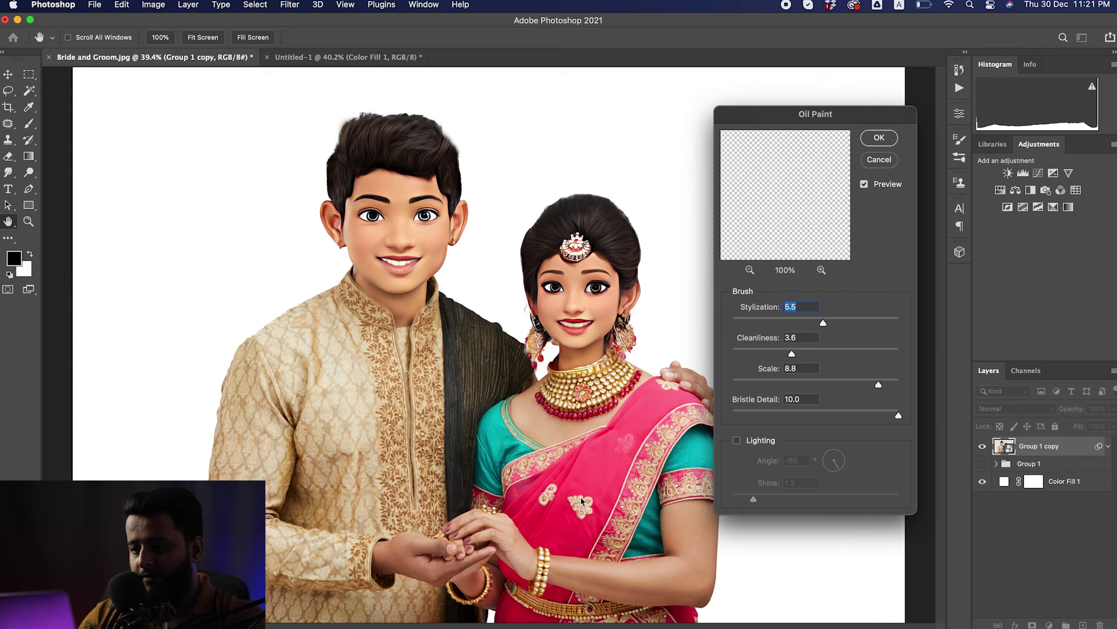
left_click(600, 472, "super")
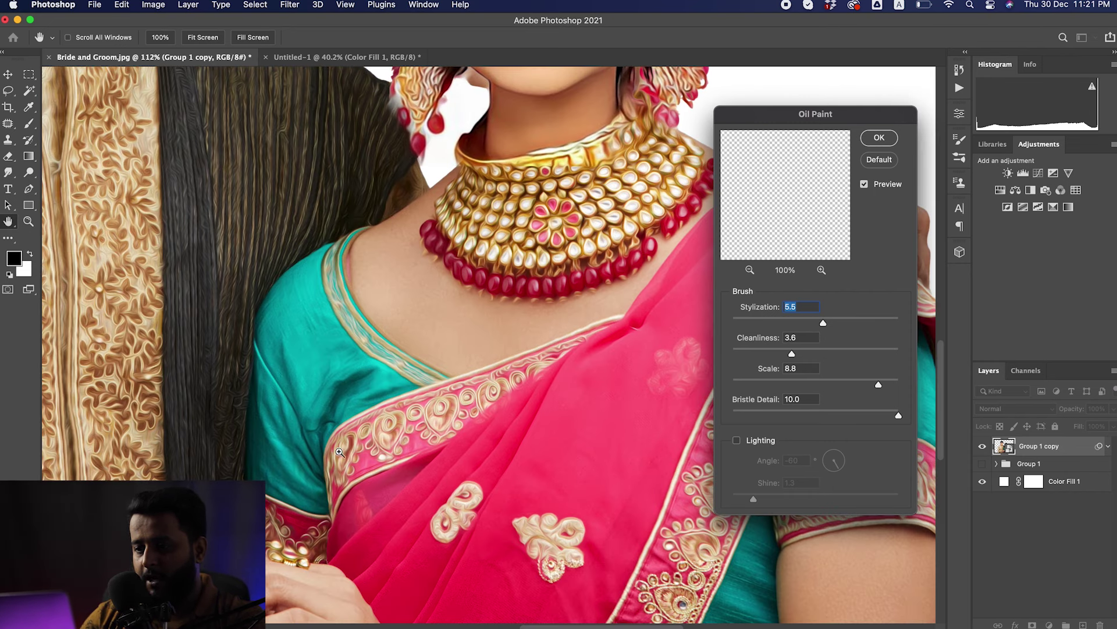
left_click_drag(823, 323, 841, 324)
left_click_drag(792, 353, 809, 353)
left_click(493, 303, "alt")
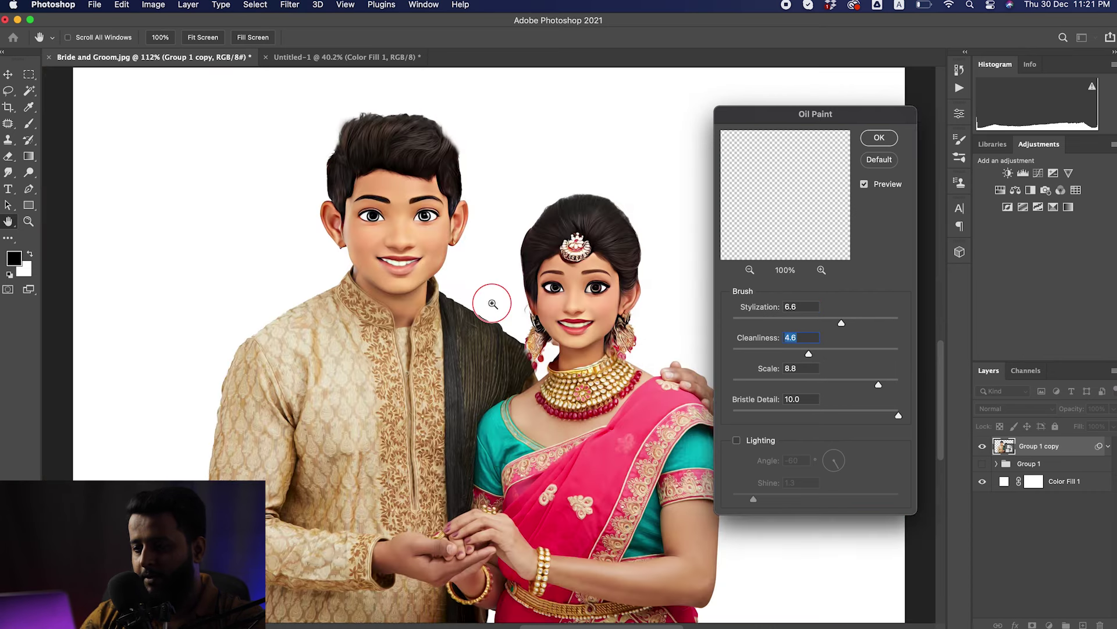
left_click(493, 303, "ctrl")
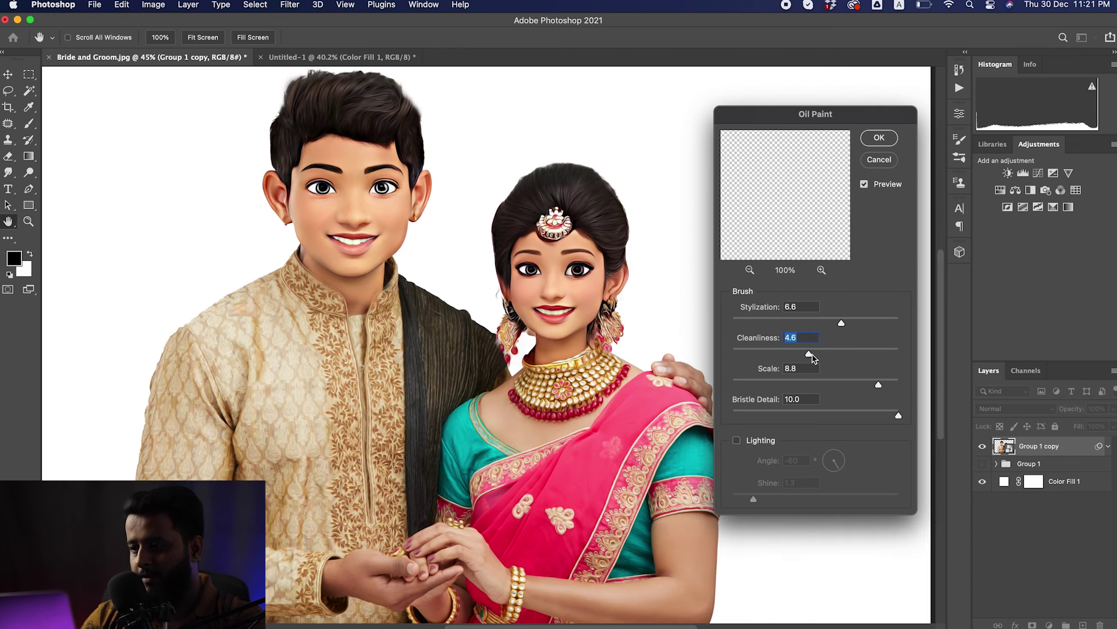
left_click_drag(810, 355, 821, 355)
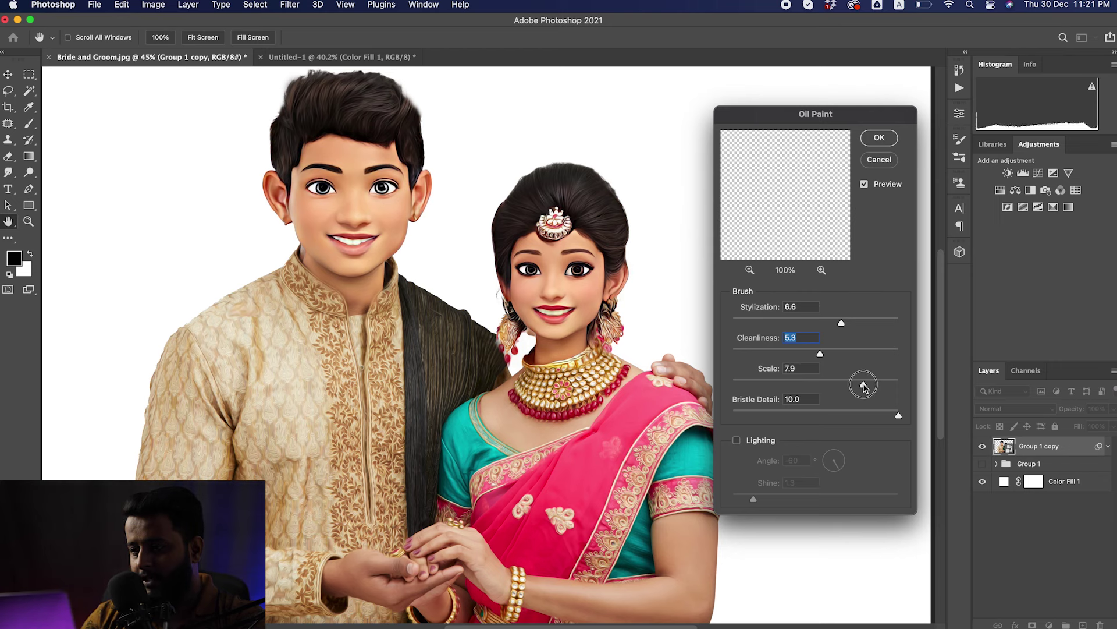
left_click_drag(863, 387, 868, 415)
left_click_drag(843, 324, 854, 324)
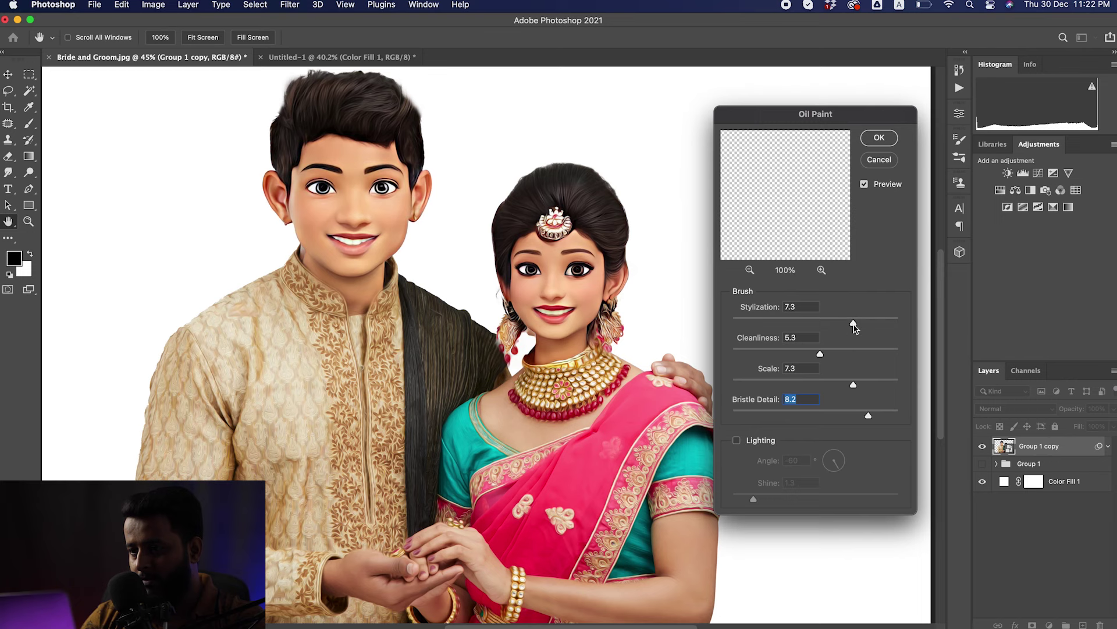
left_click(854, 324)
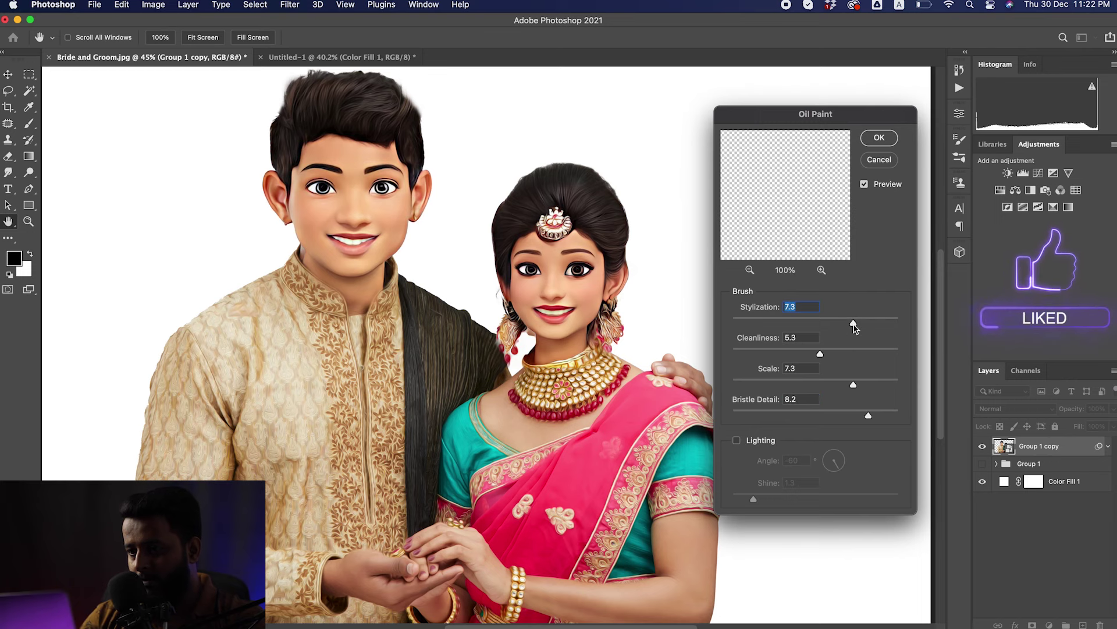
left_click(879, 138)
key("v")
scroll(317, 277, "down", 5)
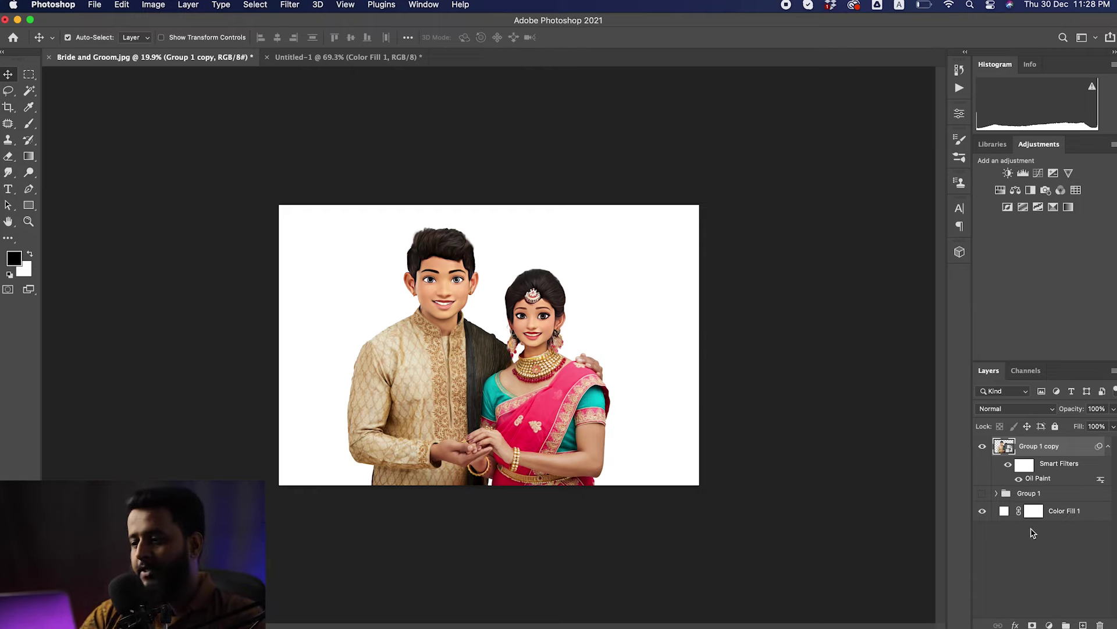
Convert the oil-painted Group 1 copy layer into a smart object from its right-click menu.
right_click(1084, 447)
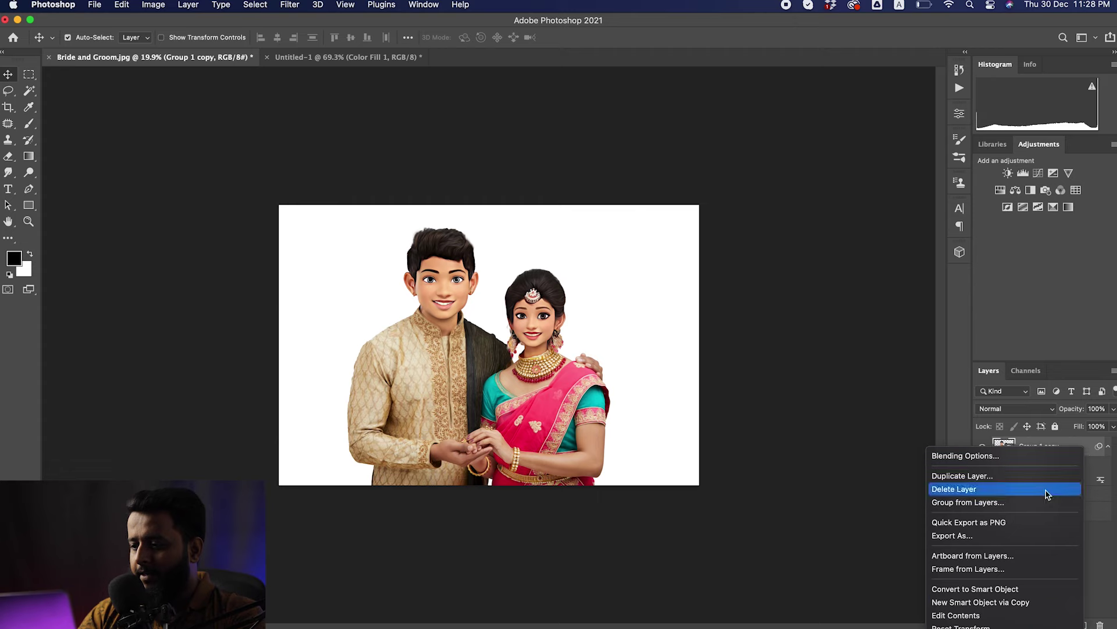
left_click(1007, 589)
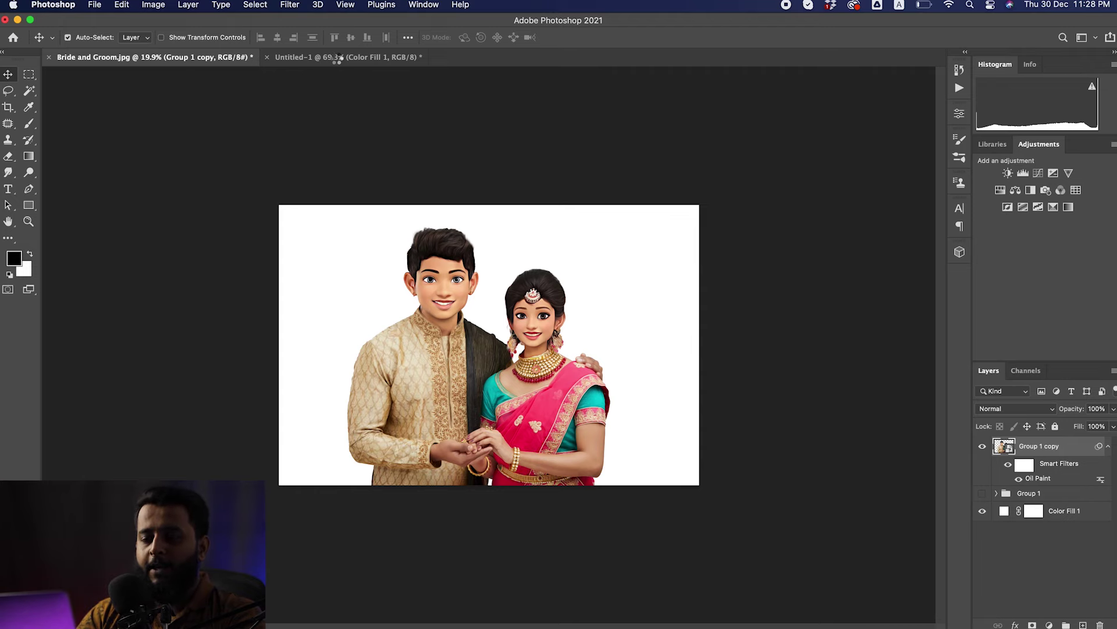
Bring the oil-painted couple layer into the Untitled-1 floral poster document.
left_click(337, 57)
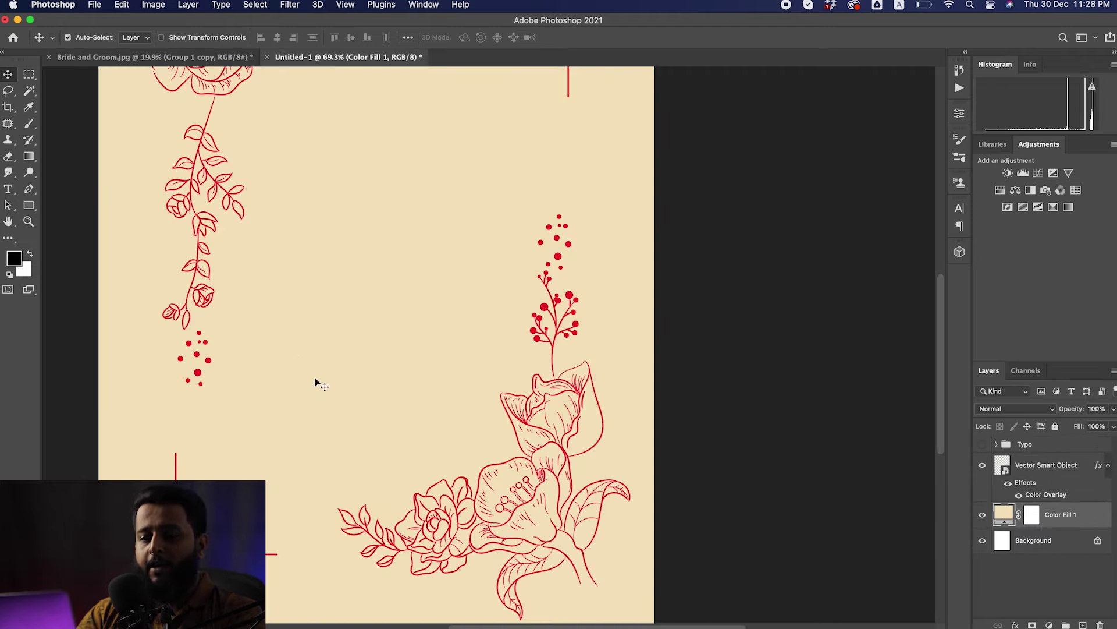
left_click_drag(550, 356, 508, 360)
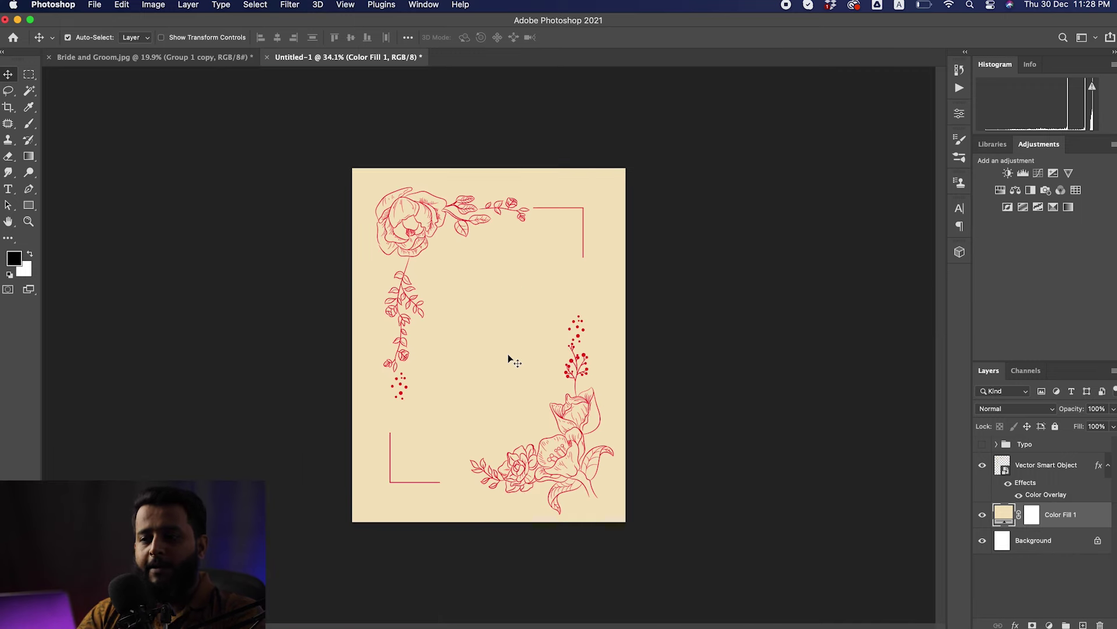
left_click(200, 58)
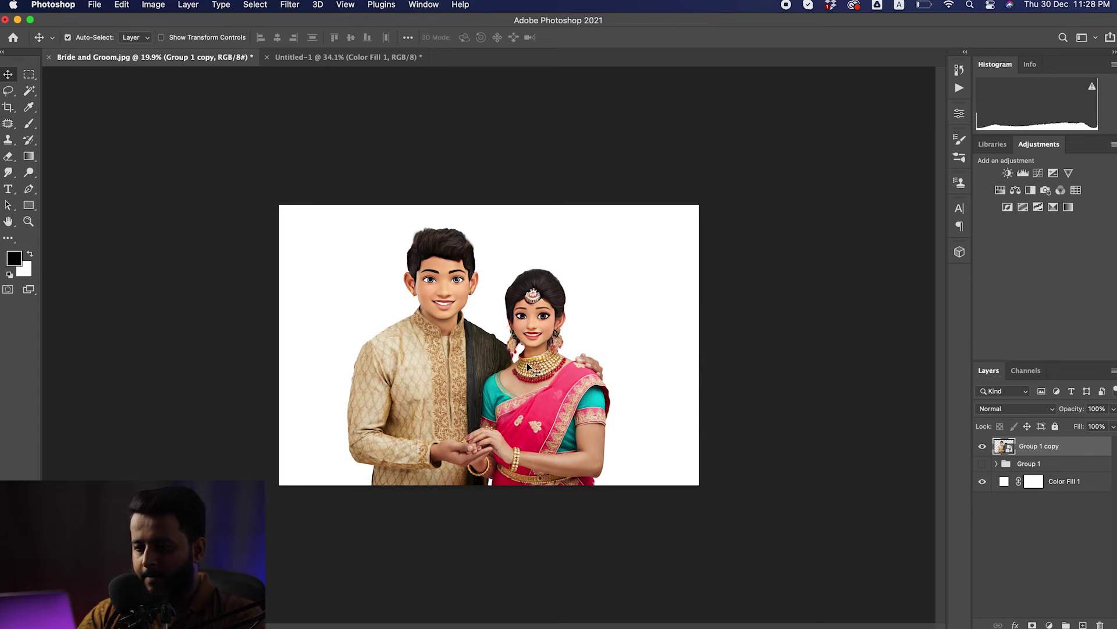
left_click_drag(533, 360, 351, 62)
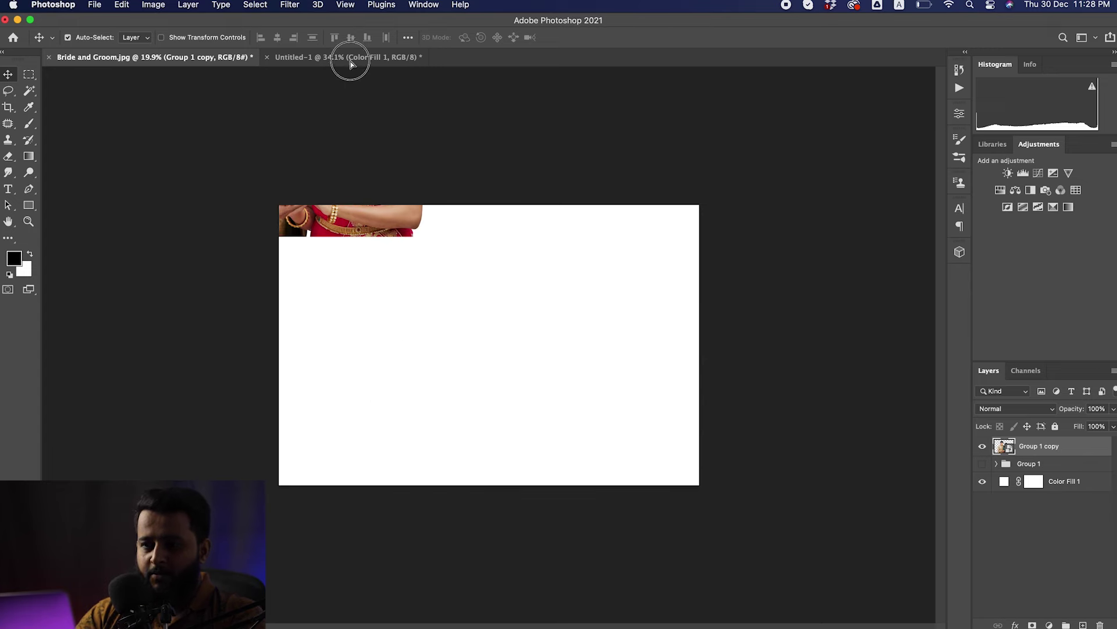
left_click_drag(351, 62, 519, 354)
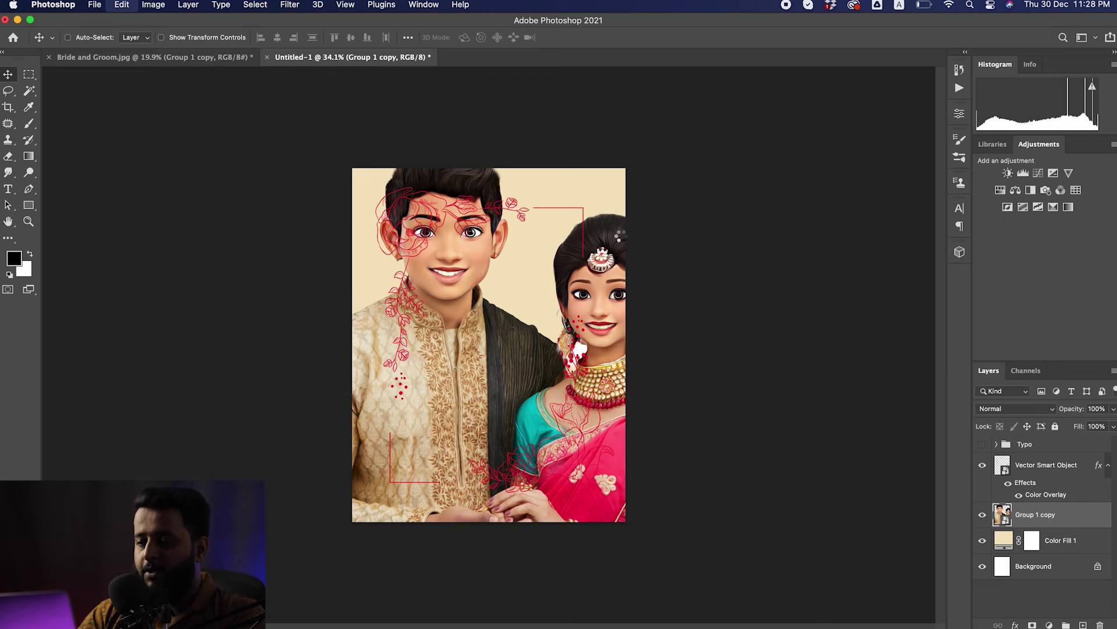
Scale the couple down to about 48% to sit inside the red floral frame.
key("ctrl+t")
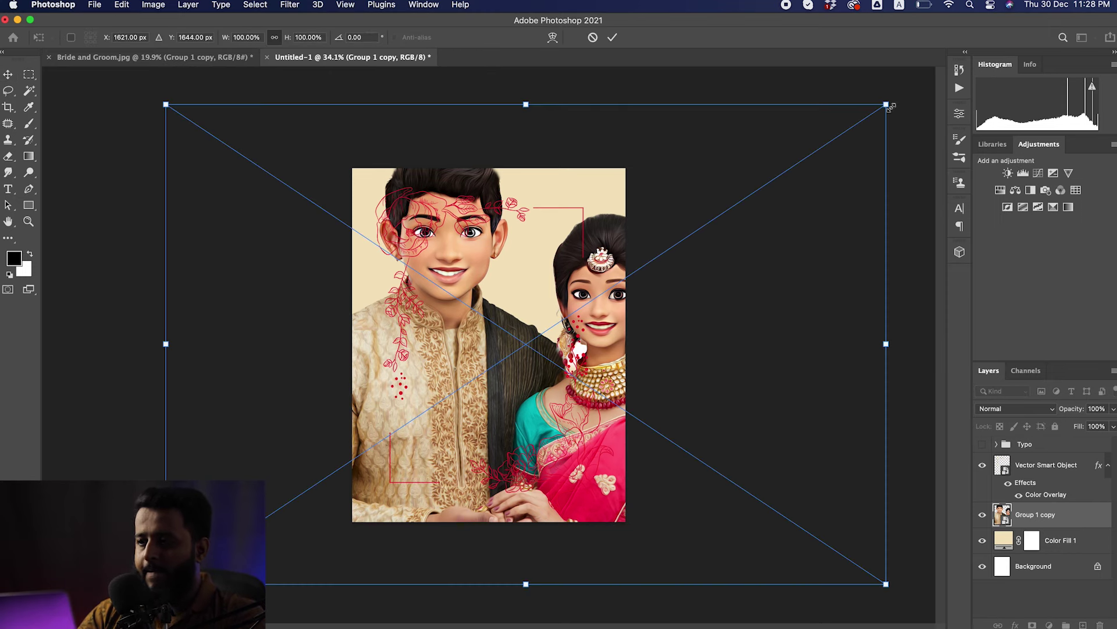
left_click_drag(886, 105, 763, 200)
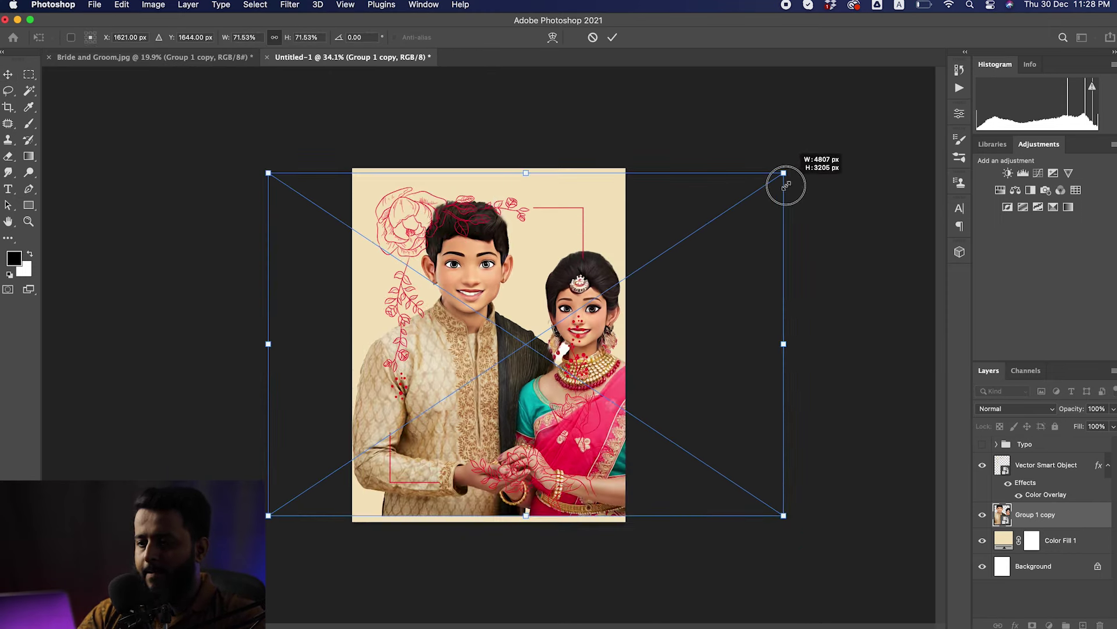
left_click_drag(763, 201, 739, 209)
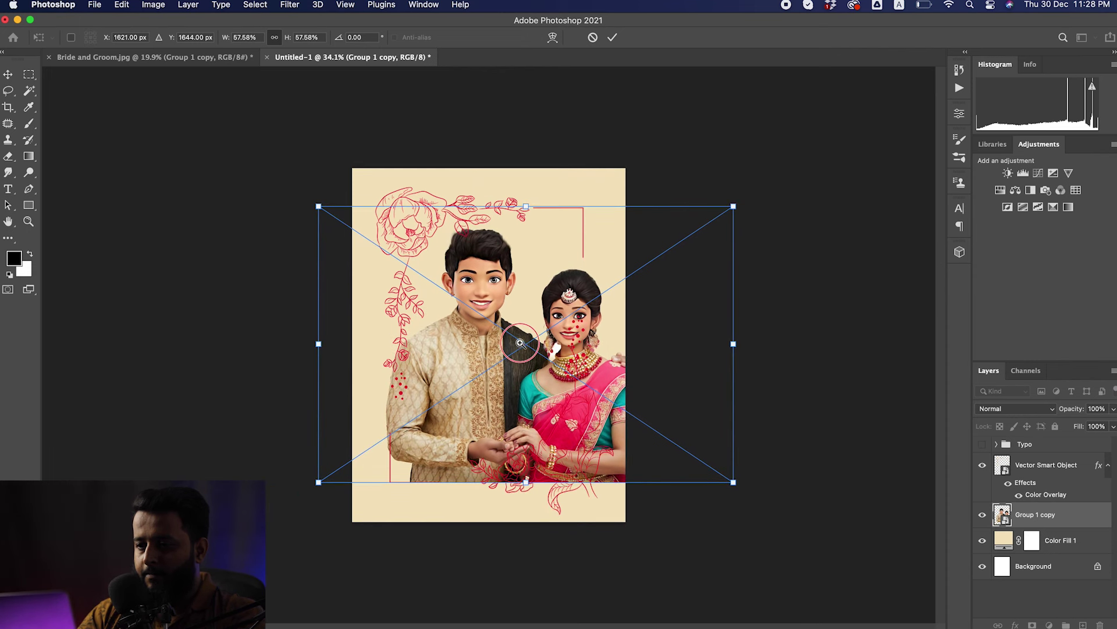
key("ctrl+plus")
left_click_drag(843, 142, 725, 187)
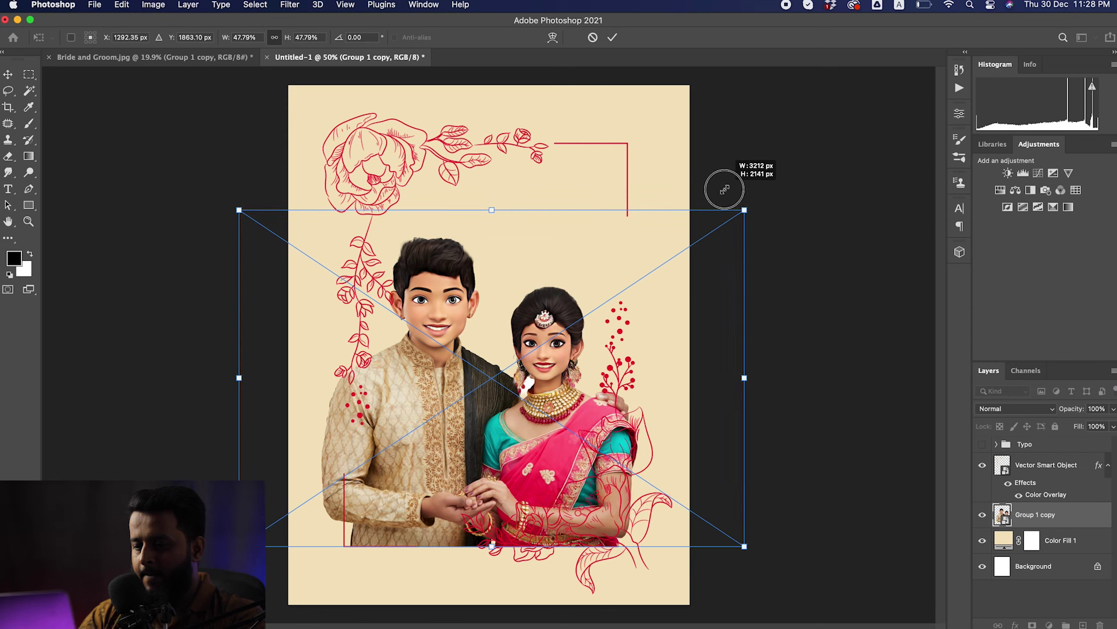
key("Return")
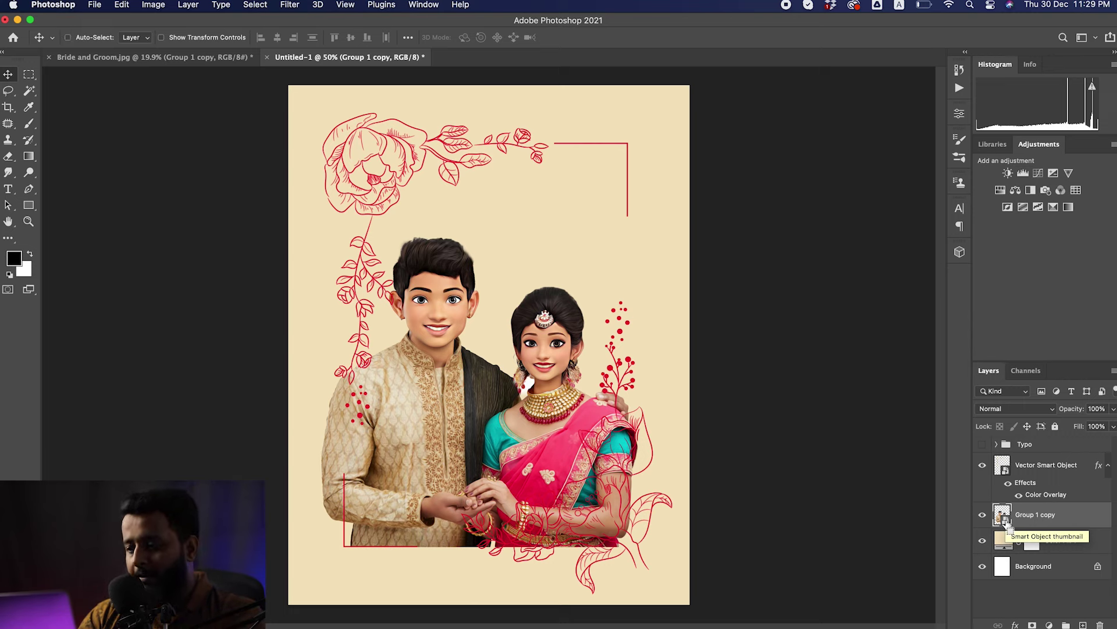
Mask the Vector Smart Object floral art with the inverted couple selection, repainting the shoulder's red dots.
left_click(1006, 522, "ctrl")
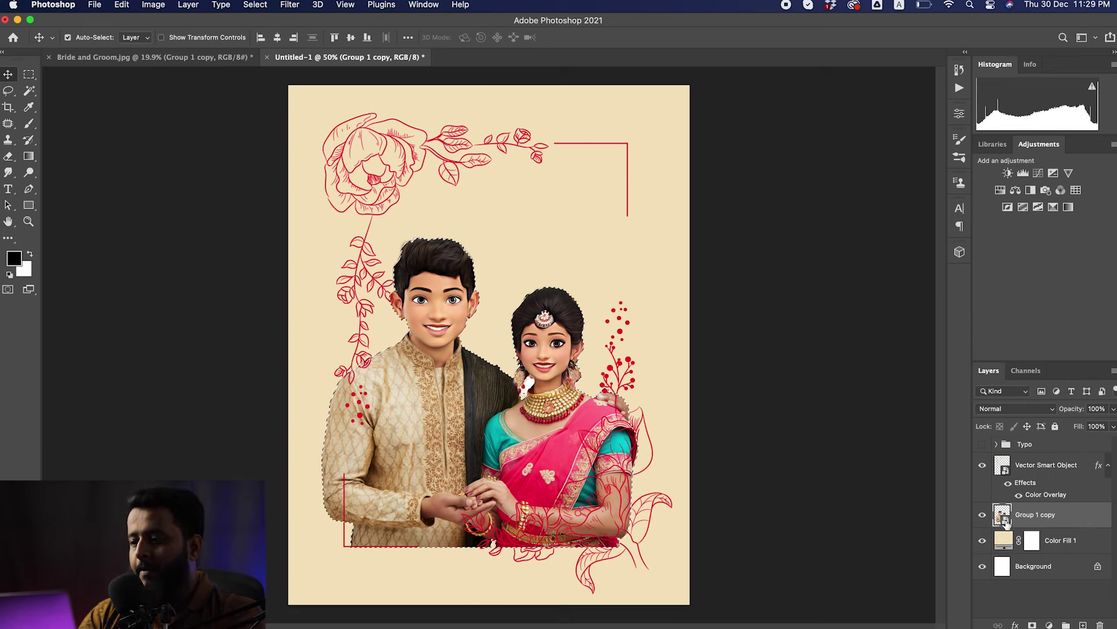
left_click(1027, 469)
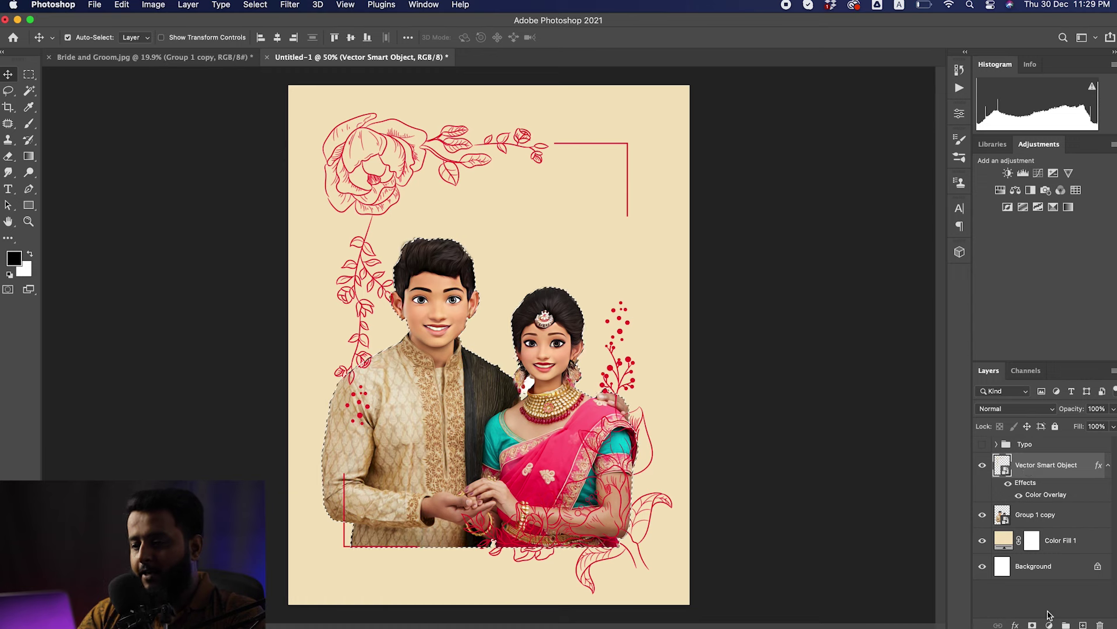
left_click(1032, 624)
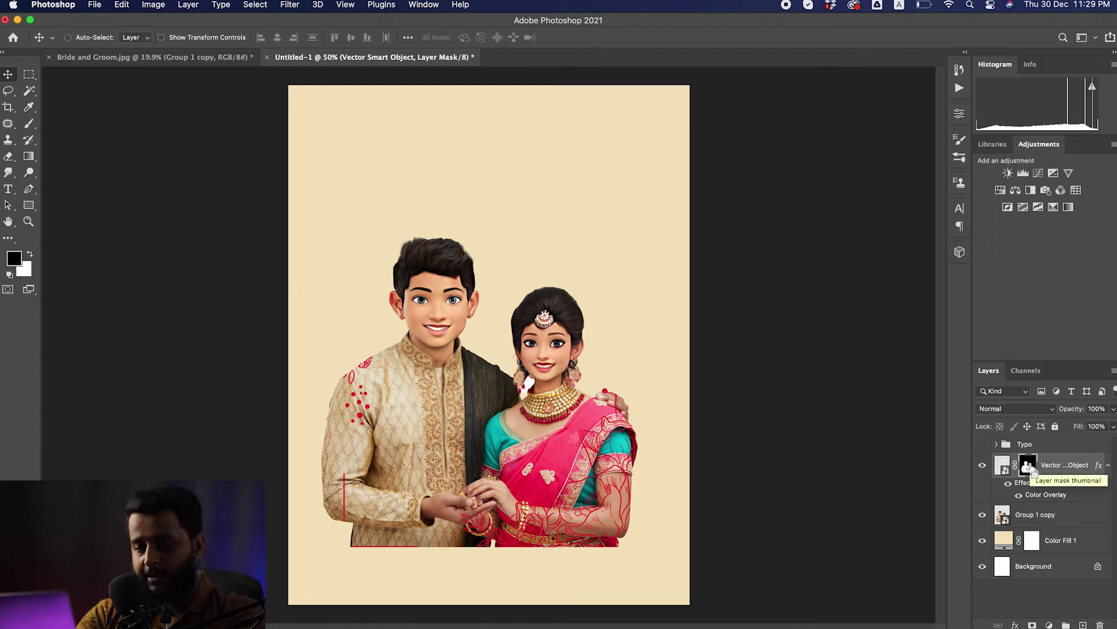
key("ctrl+i")
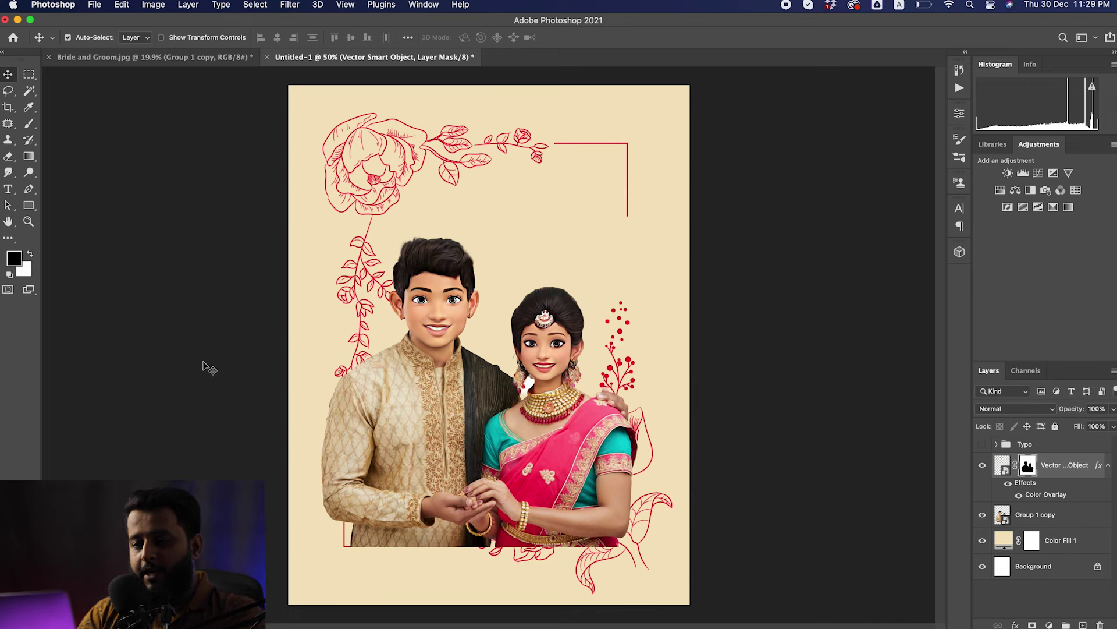
key("b")
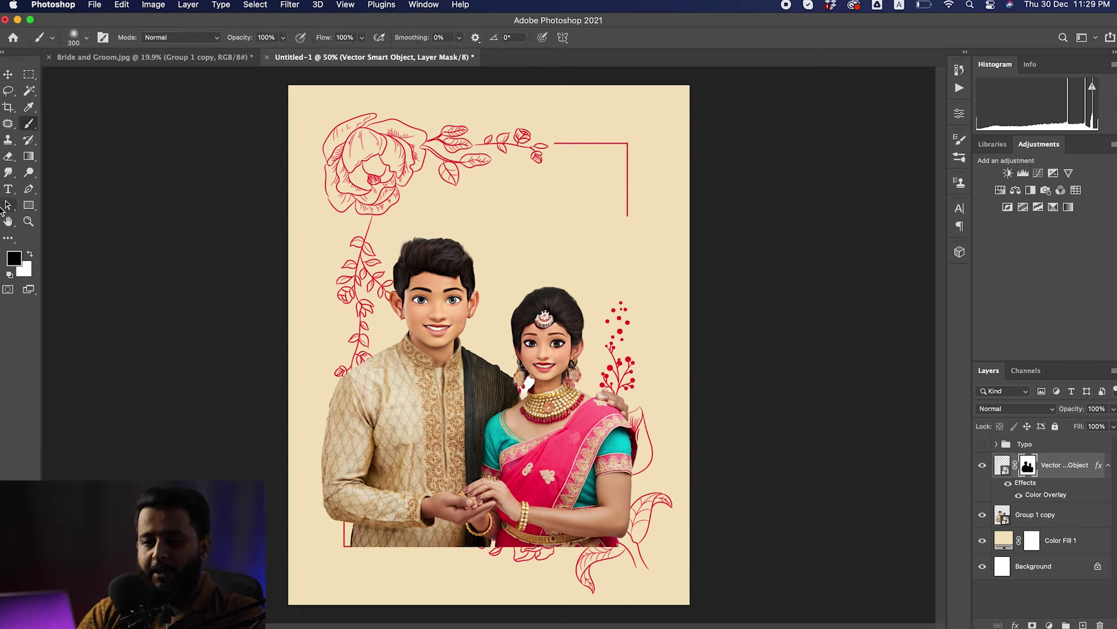
left_click_drag(340, 405, 366, 387)
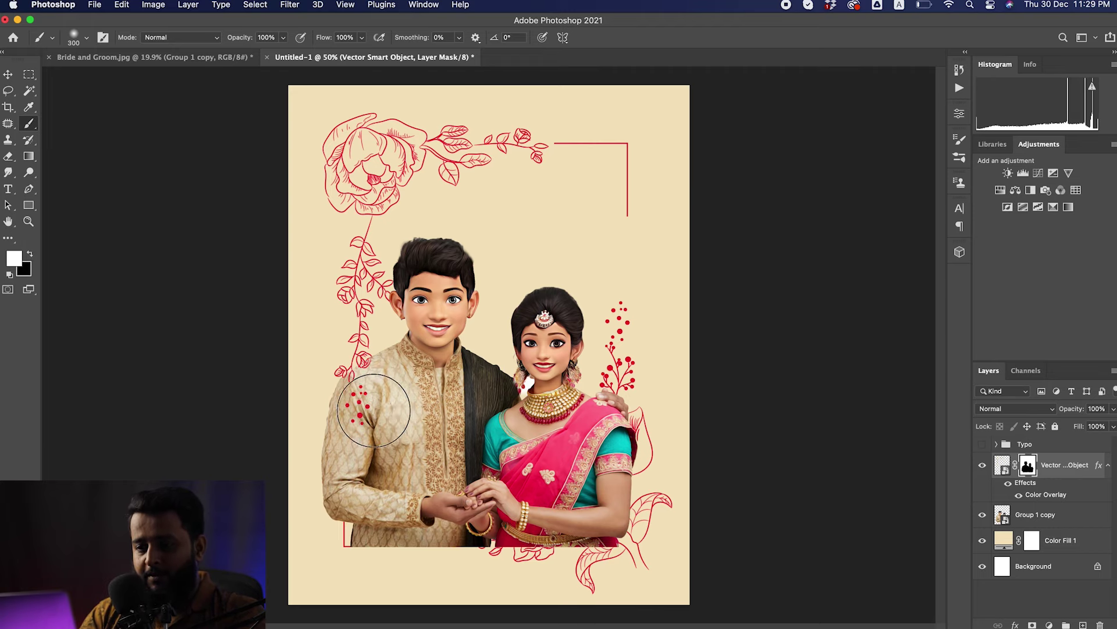
key("v")
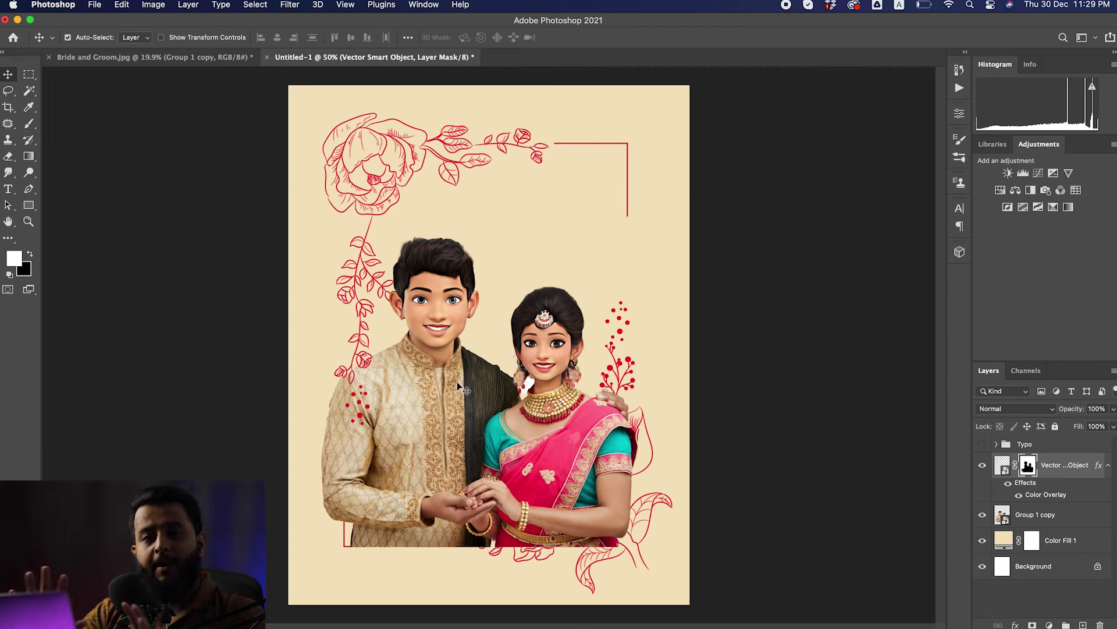
Show the Tanu & Manu title and start recolouring the background fill, trying a desaturated pink.
left_click(982, 445)
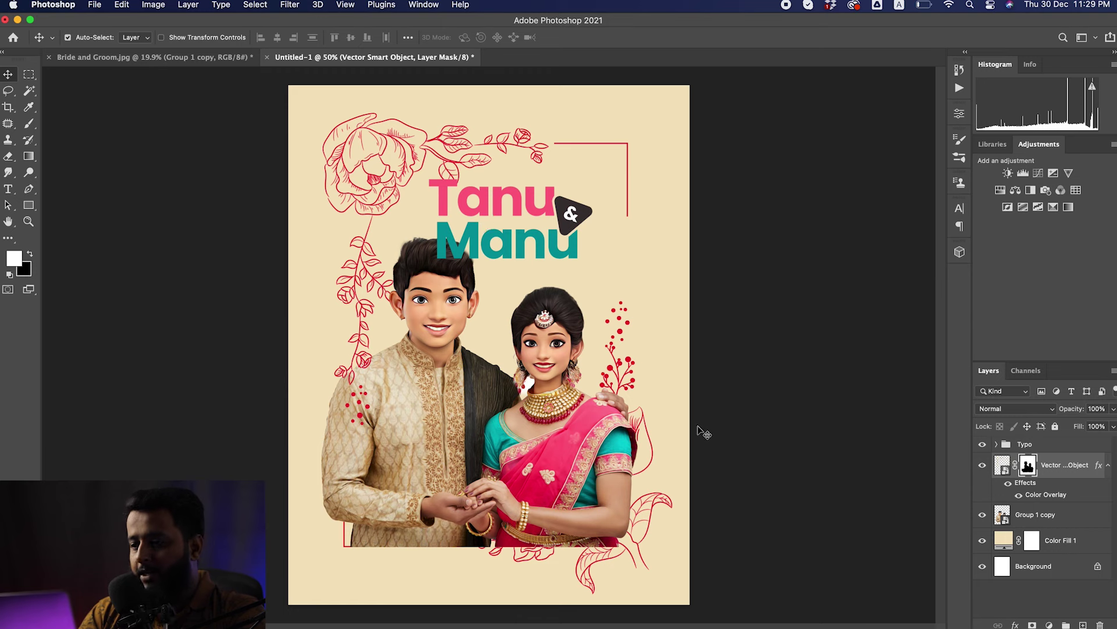
double_click(1003, 543)
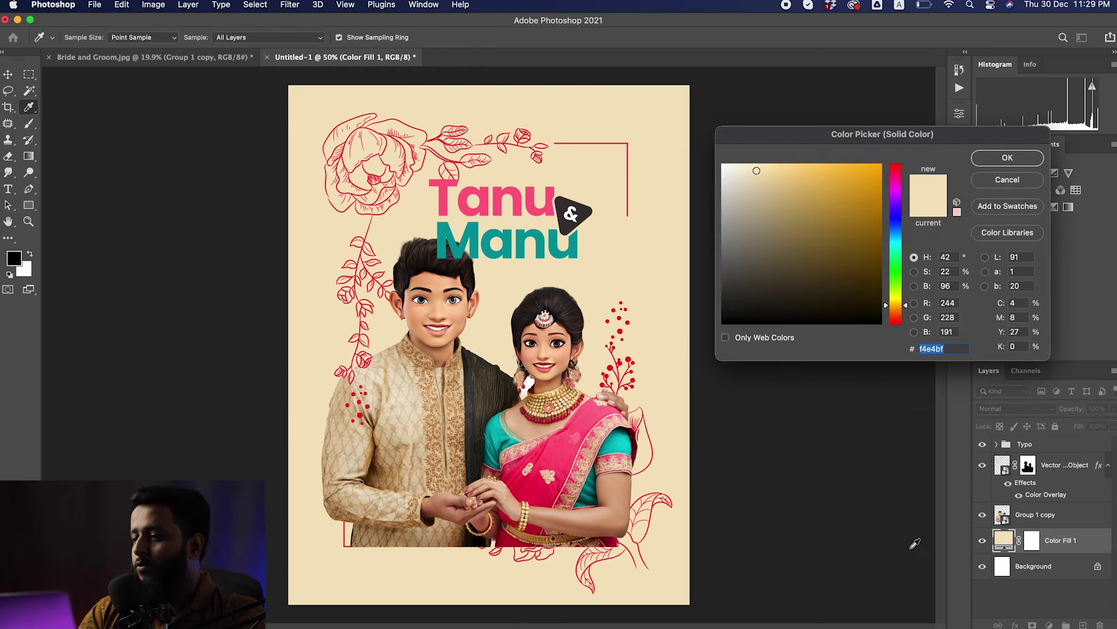
mouse_move(899, 204)
left_mouse_down()
mouse_move(898, 186)
mouse_move(858, 169)
left_mouse_up()
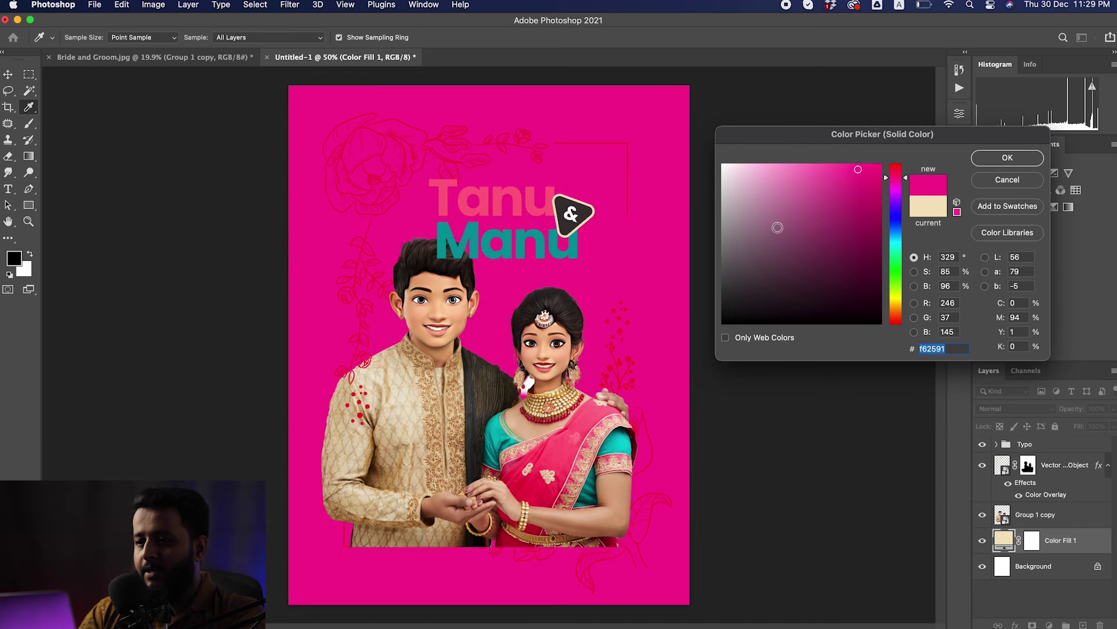
left_click(773, 180)
Set the background fill to a pale beige, #e5cfb6, sampled from the groom's kurta.
left_click(583, 433)
left_click(616, 451)
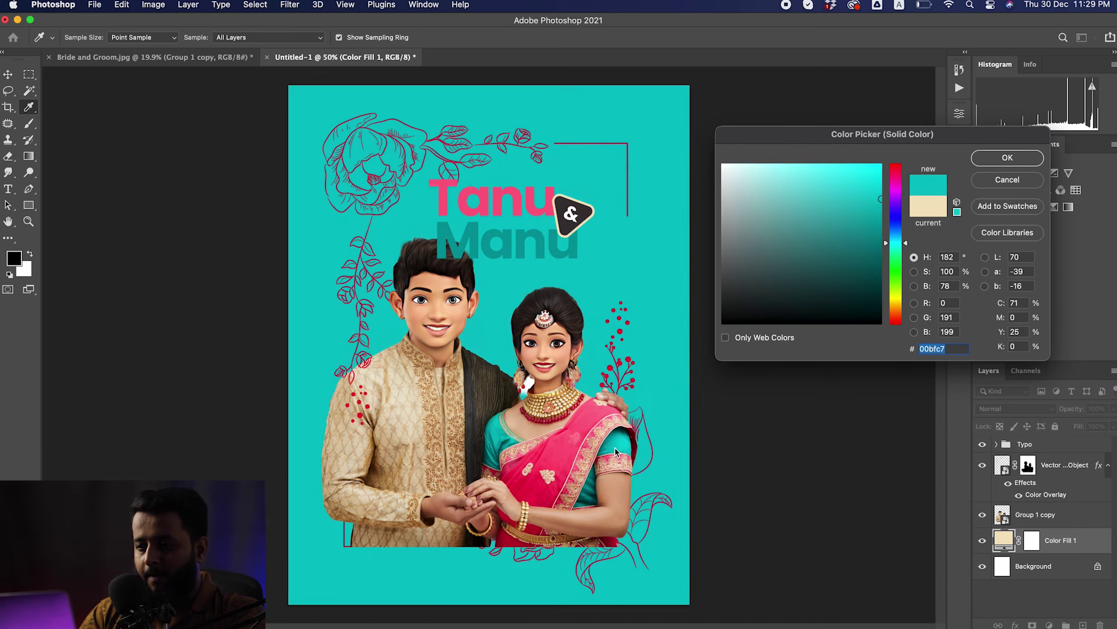
left_click(484, 460)
left_click(448, 416)
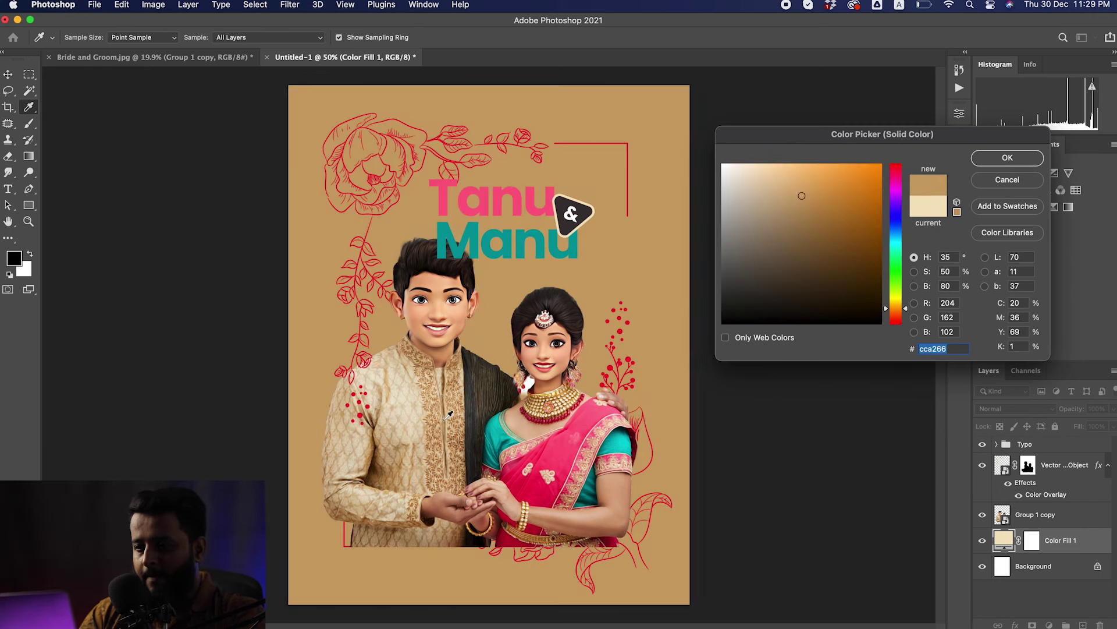
left_click(421, 409)
left_click(411, 402)
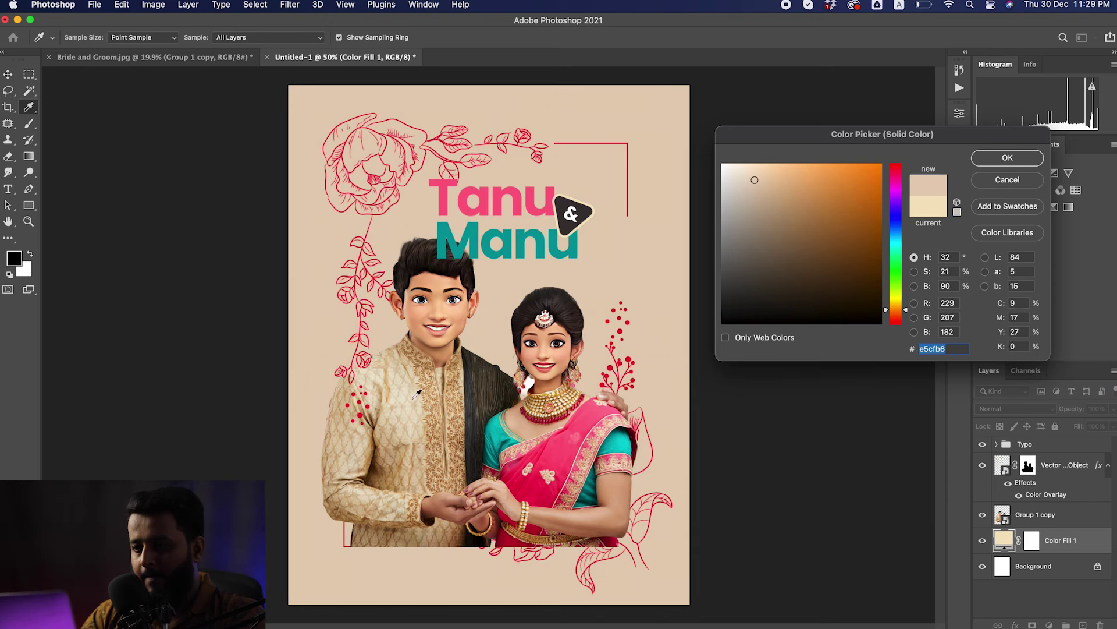
left_click(1007, 158)
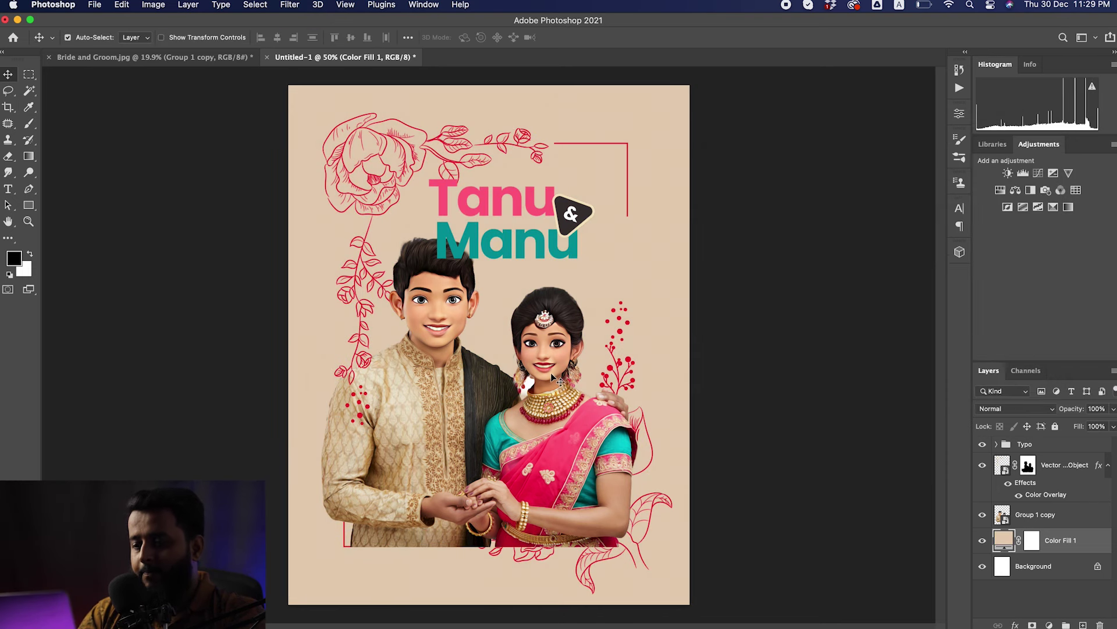
left_click(512, 413)
left_click(1015, 408)
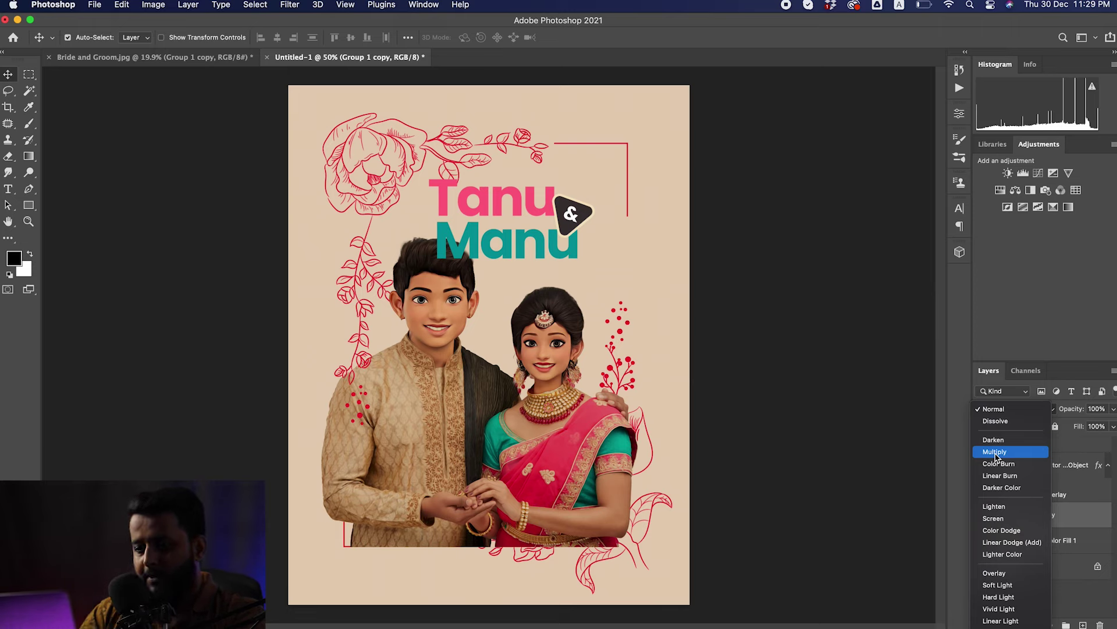
Set the Group 1 copy couple layer to Multiply and zoom to review the poster.
left_click(995, 452)
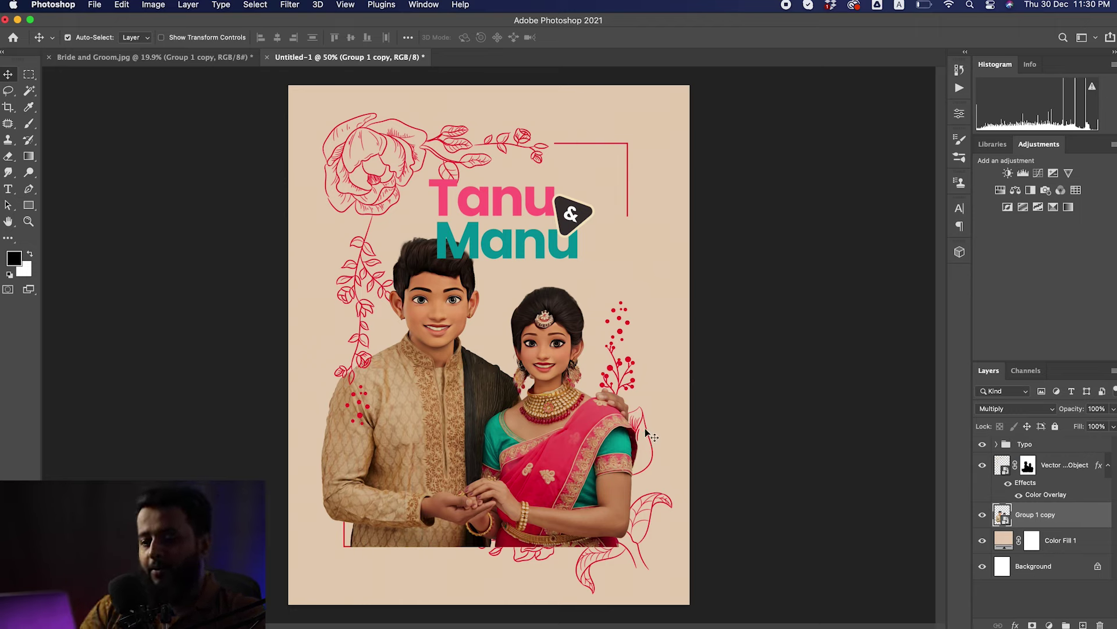
left_click(510, 471, "alt+super")
left_click_drag(511, 472, 533, 476)
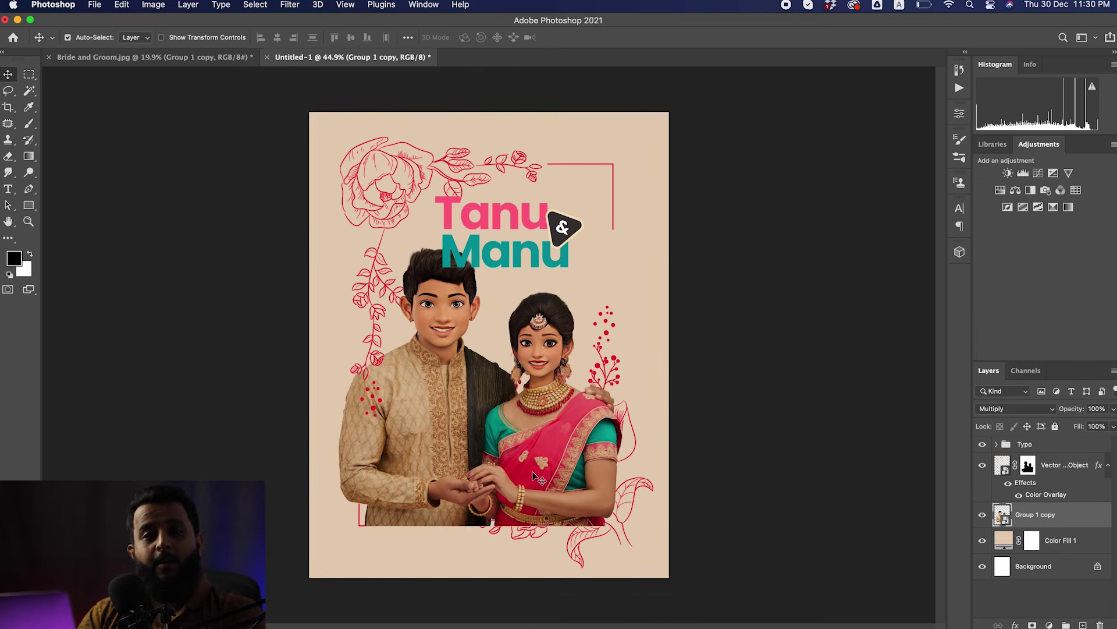